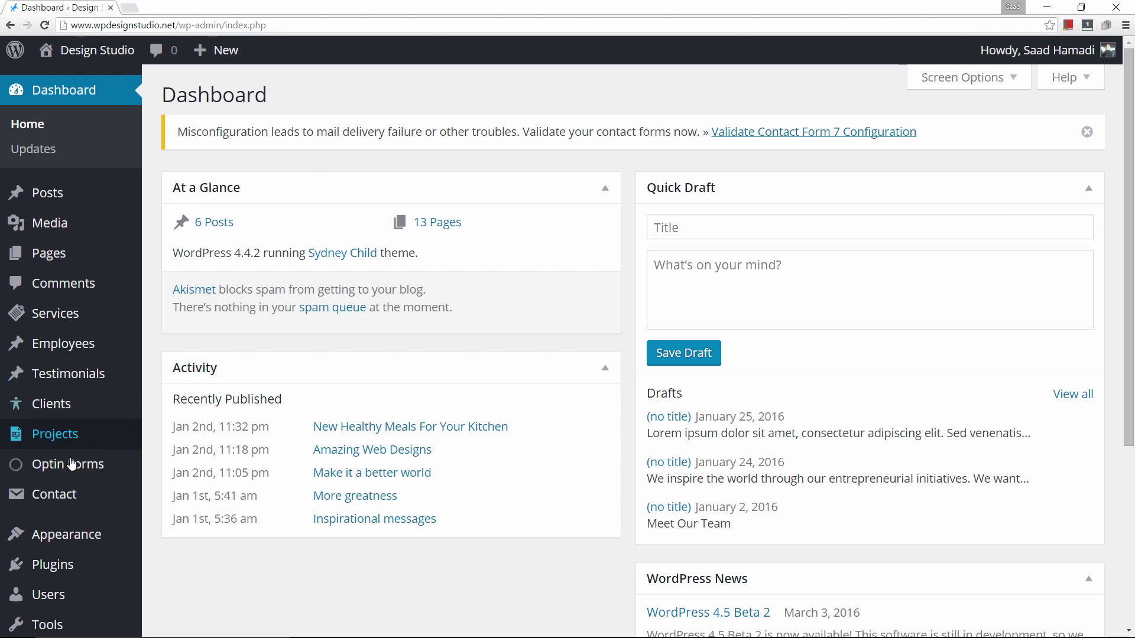
# Step: Bring up the Plugins submenu in the admin sidebar to reach Add New
pyautogui.moveTo(68, 567)
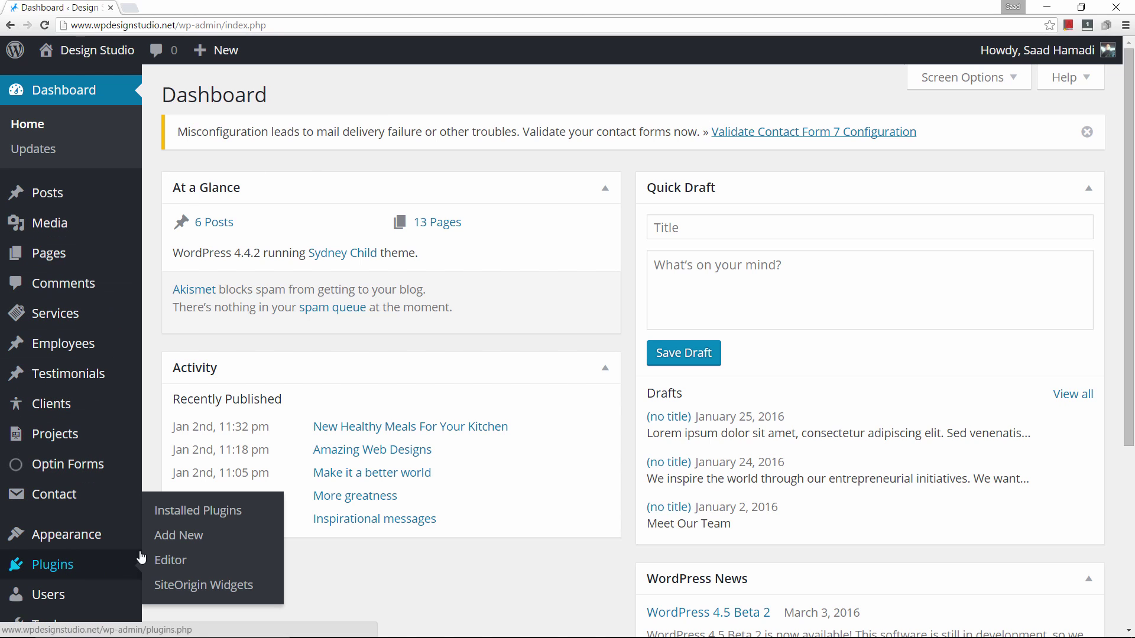
# Step: On the Add Plugins page, search the plugin directory for 'seo yoast'
pyautogui.click(186, 541)
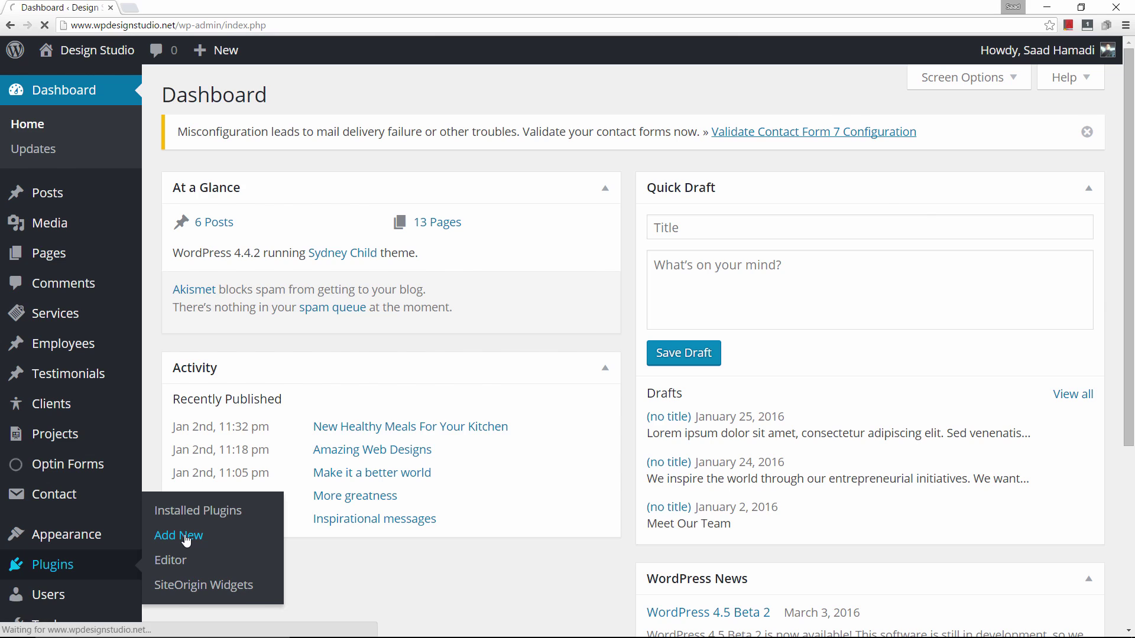
pyautogui.click(980, 195)
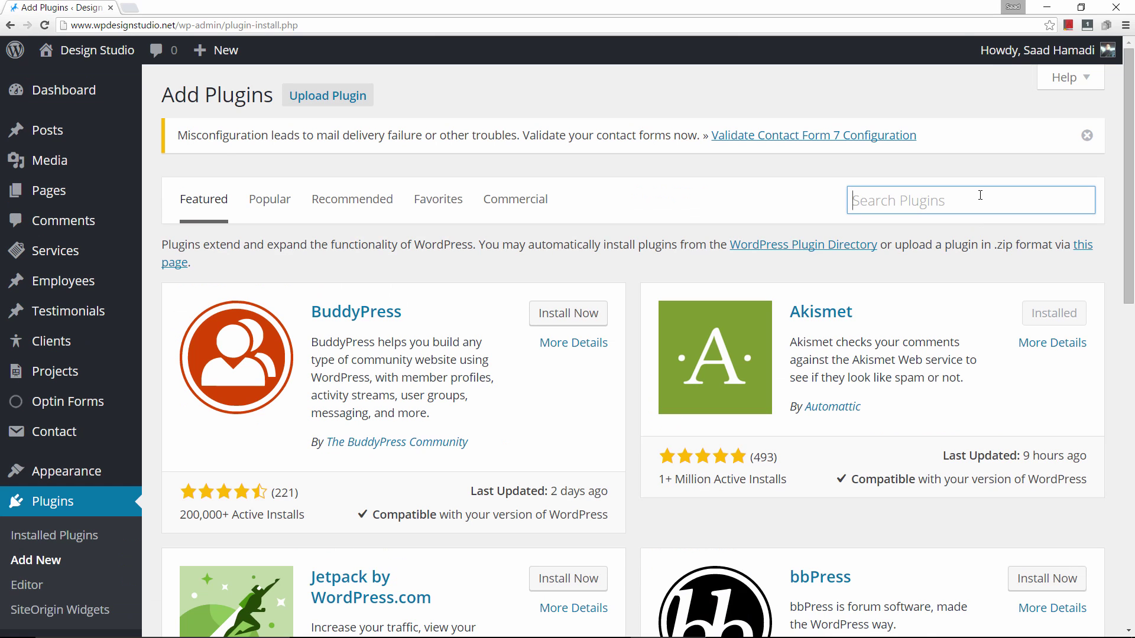
pyautogui.write('seo')
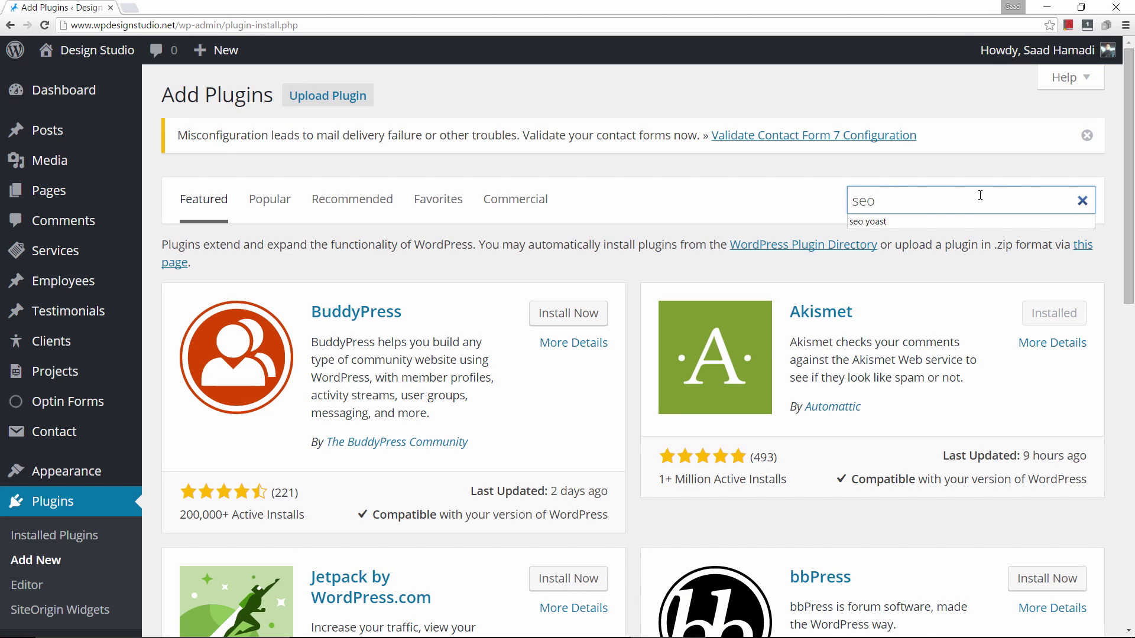
pyautogui.press('Down')
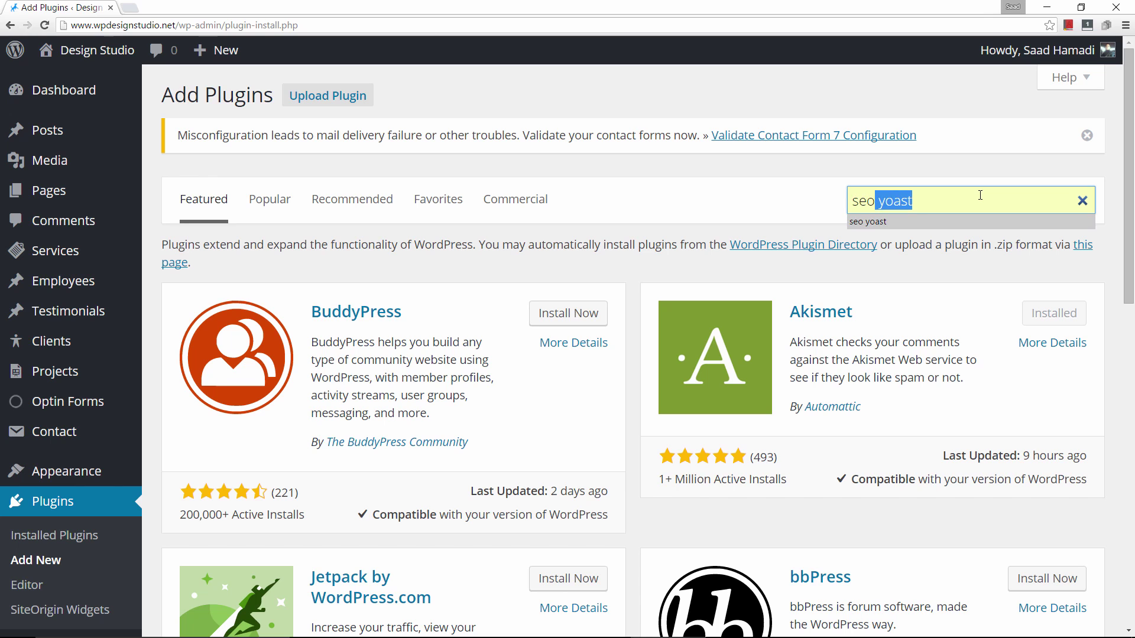
pyautogui.press('Return')
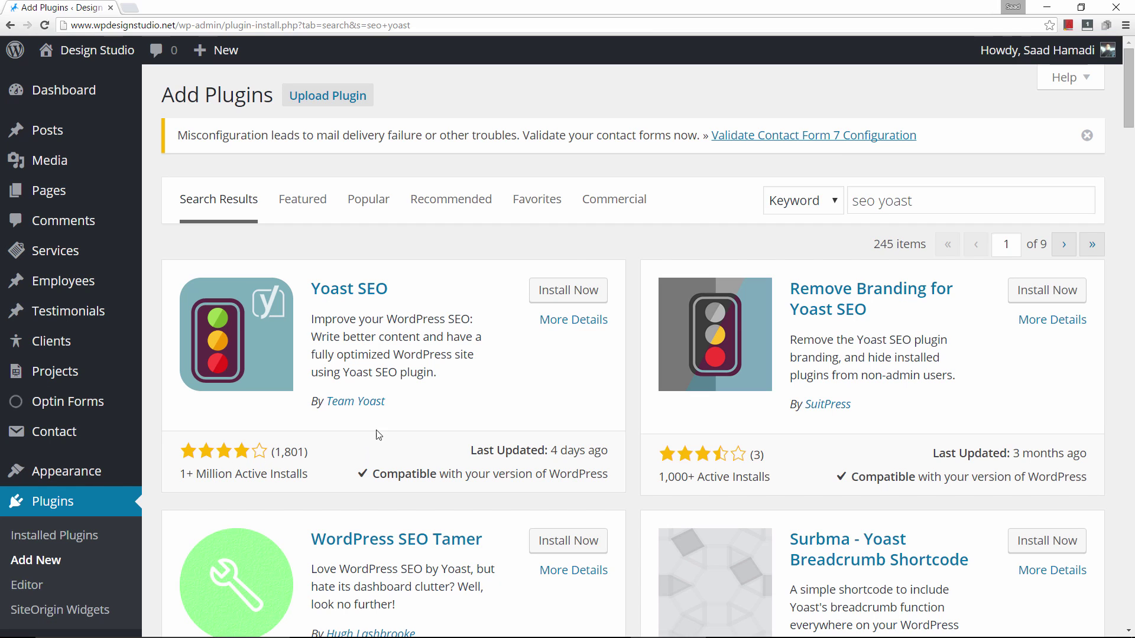
# Step: Install and activate the Yoast SEO plugin, then dismiss its Congratulations tour popup
pyautogui.click(568, 291)
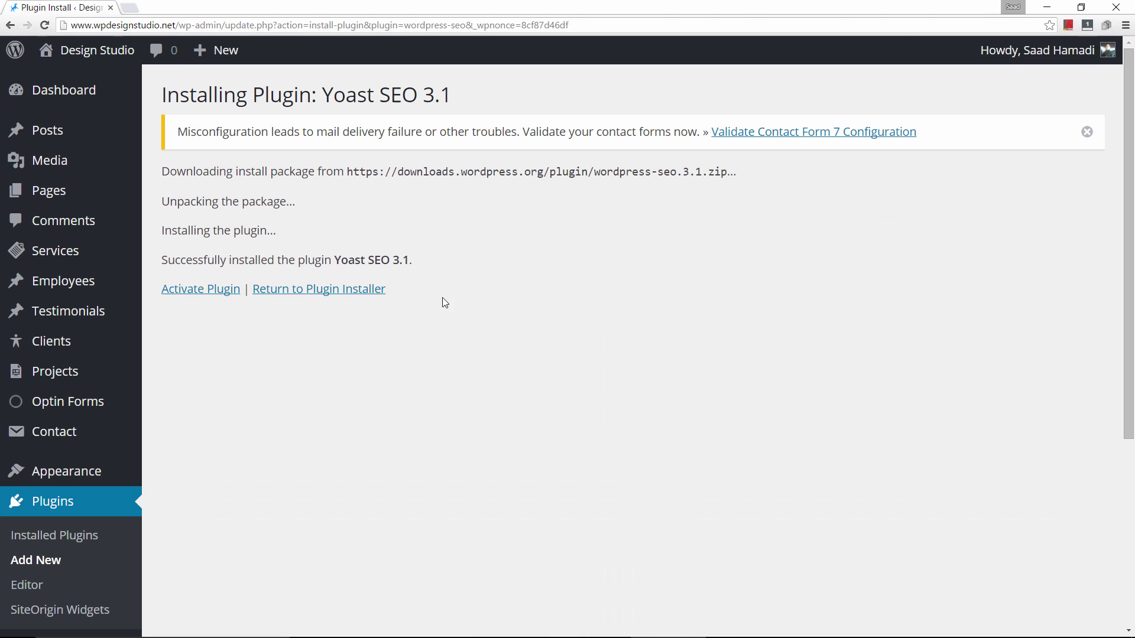
pyautogui.click(198, 291)
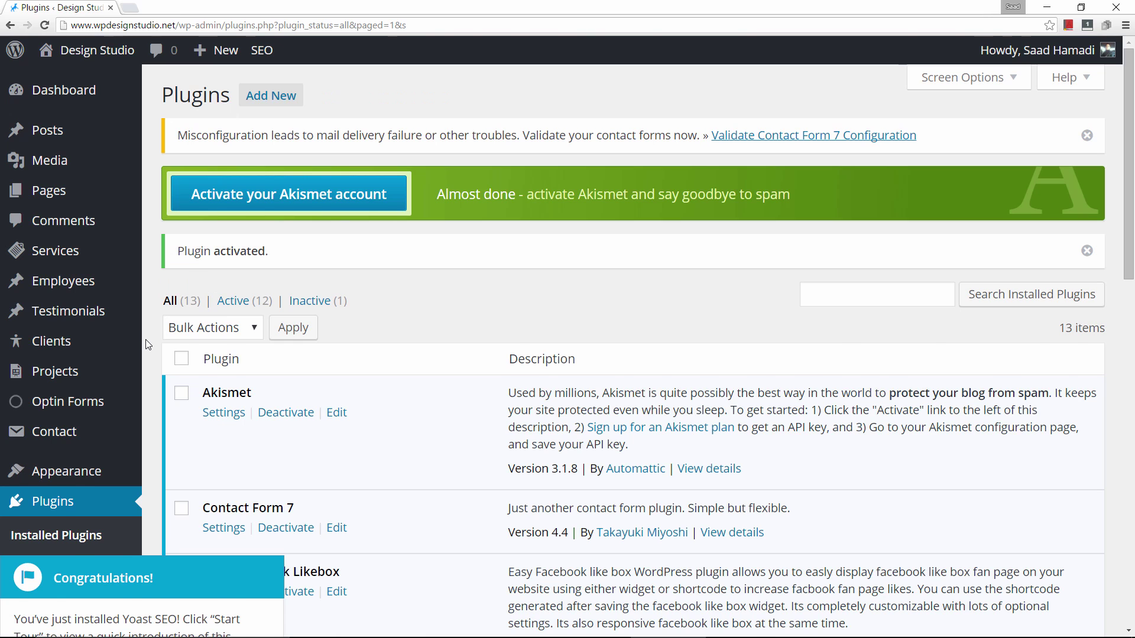
pyautogui.scroll(-4, 146, 339)
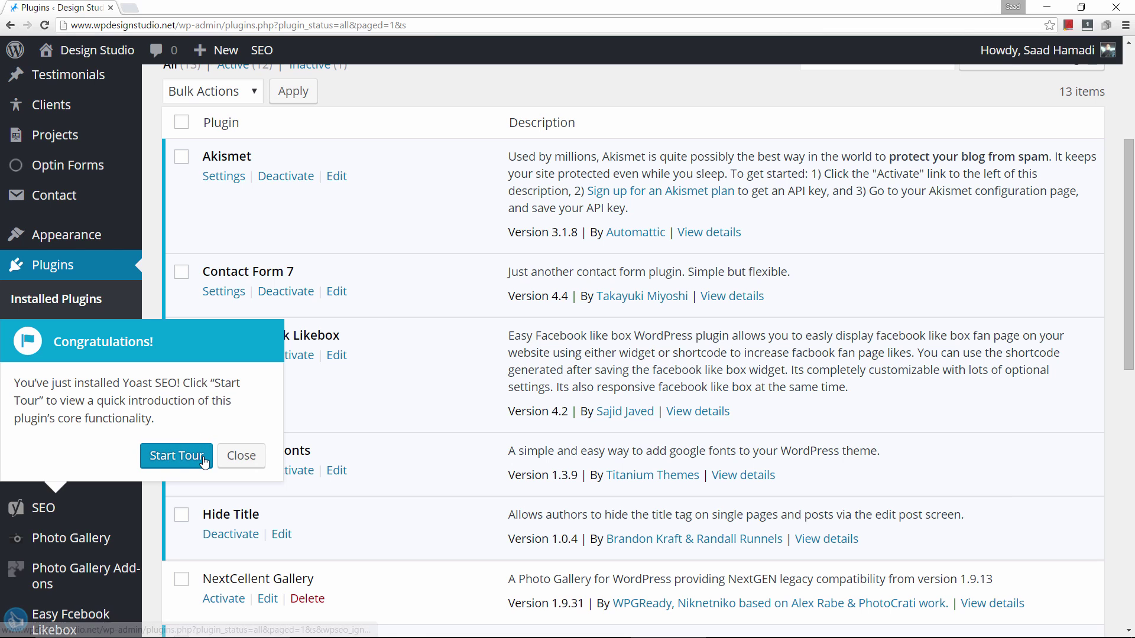
pyautogui.click(241, 458)
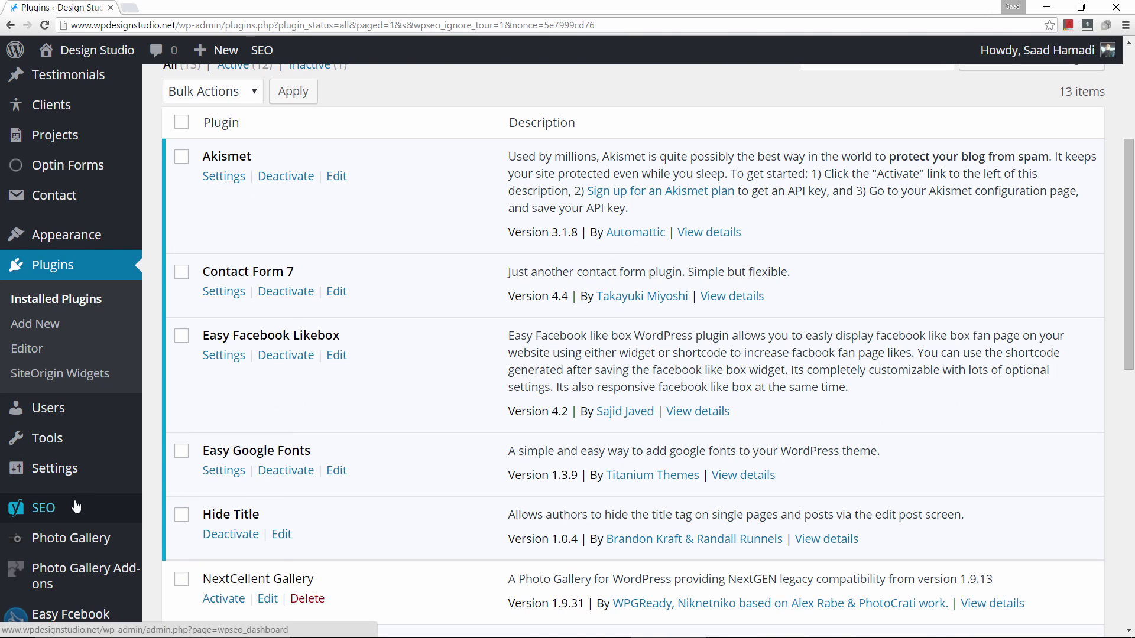
pyautogui.moveTo(52, 509)
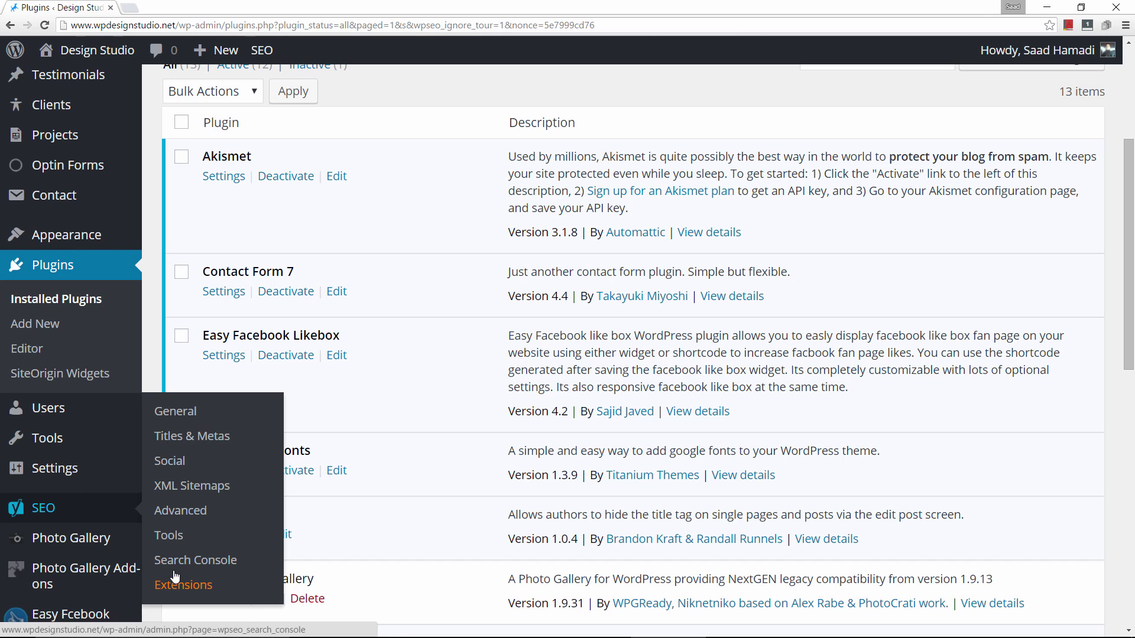
# Step: Open Yoast SEO's Your Info settings and go through the website name fields
pyautogui.click(192, 417)
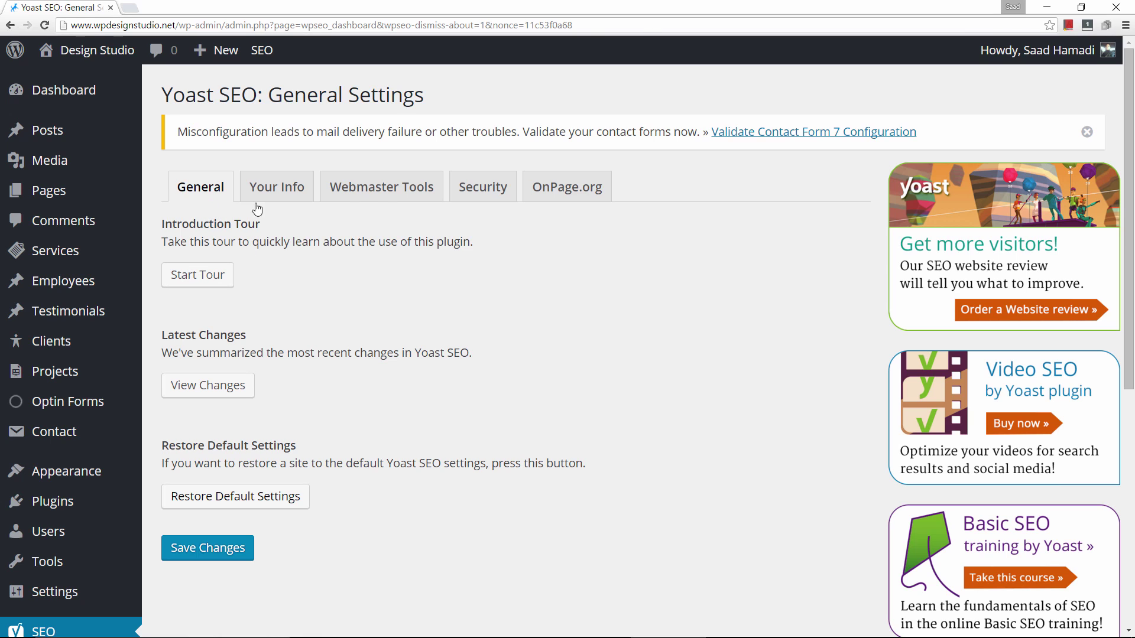
pyautogui.click(264, 187)
pyautogui.click(407, 308)
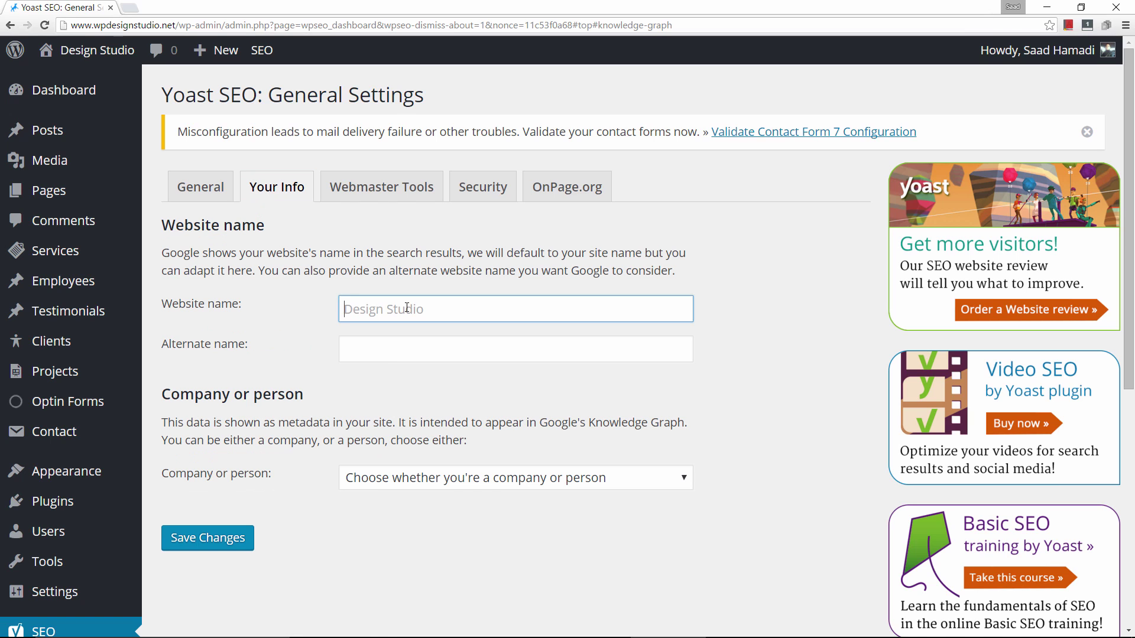
pyautogui.click(442, 309)
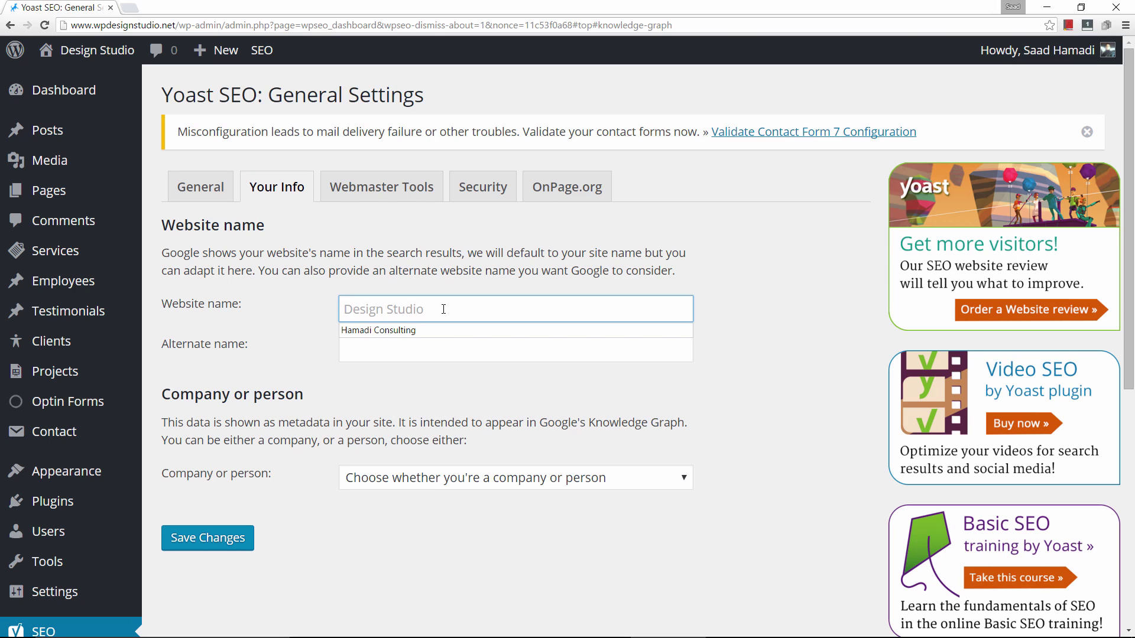
pyautogui.click(307, 294)
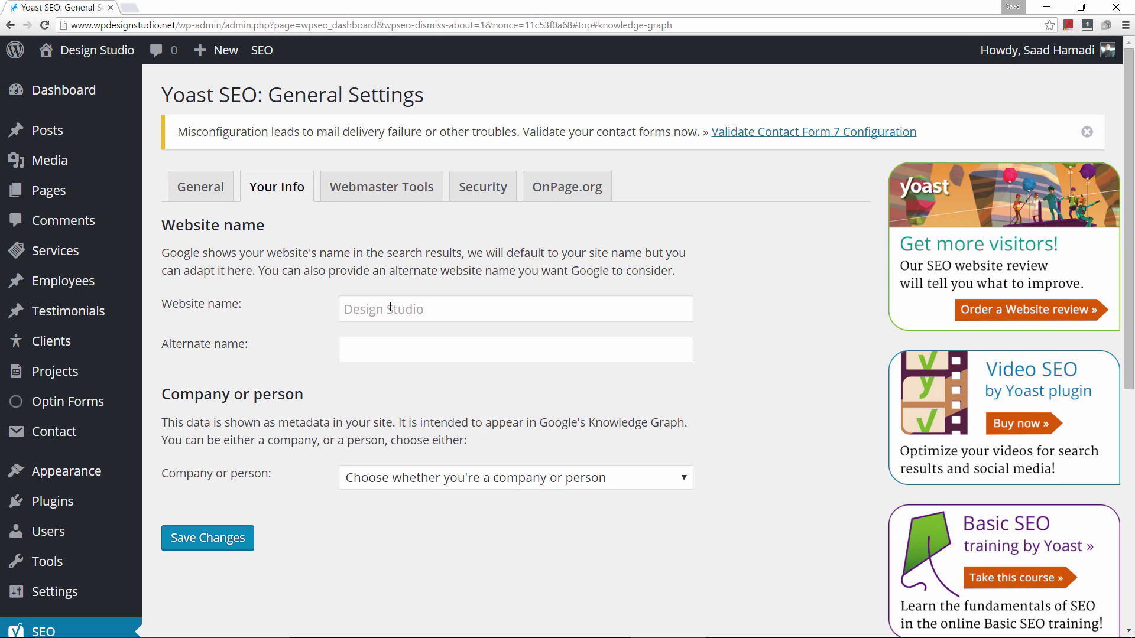
pyautogui.click(380, 346)
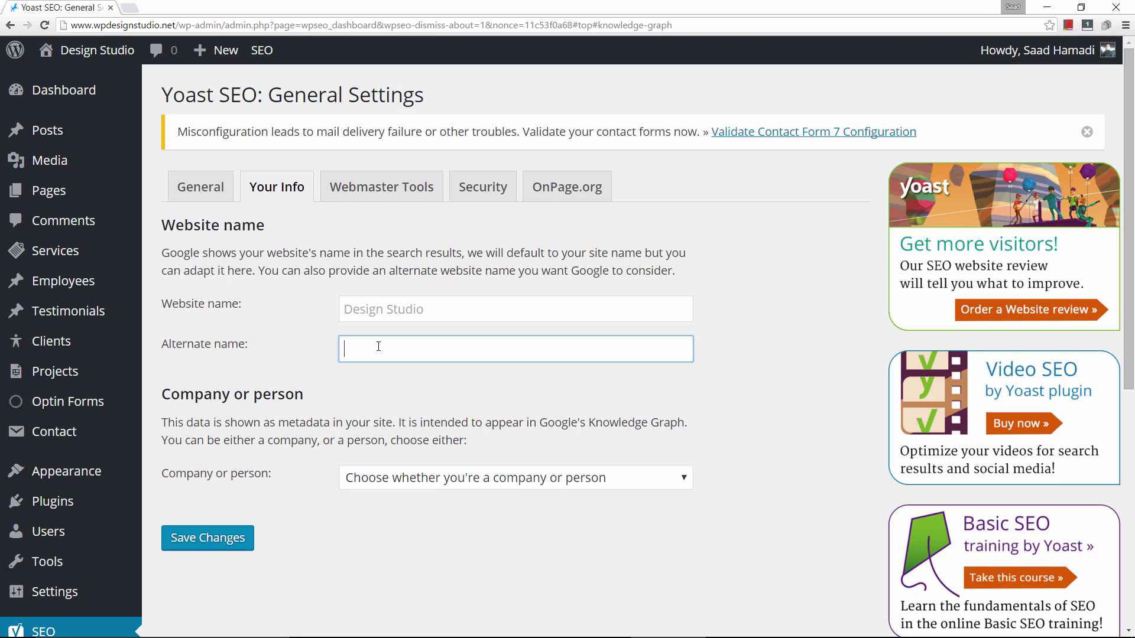
# Step: Set the site to represent a Person and enter the person's full name
pyautogui.click(684, 483)
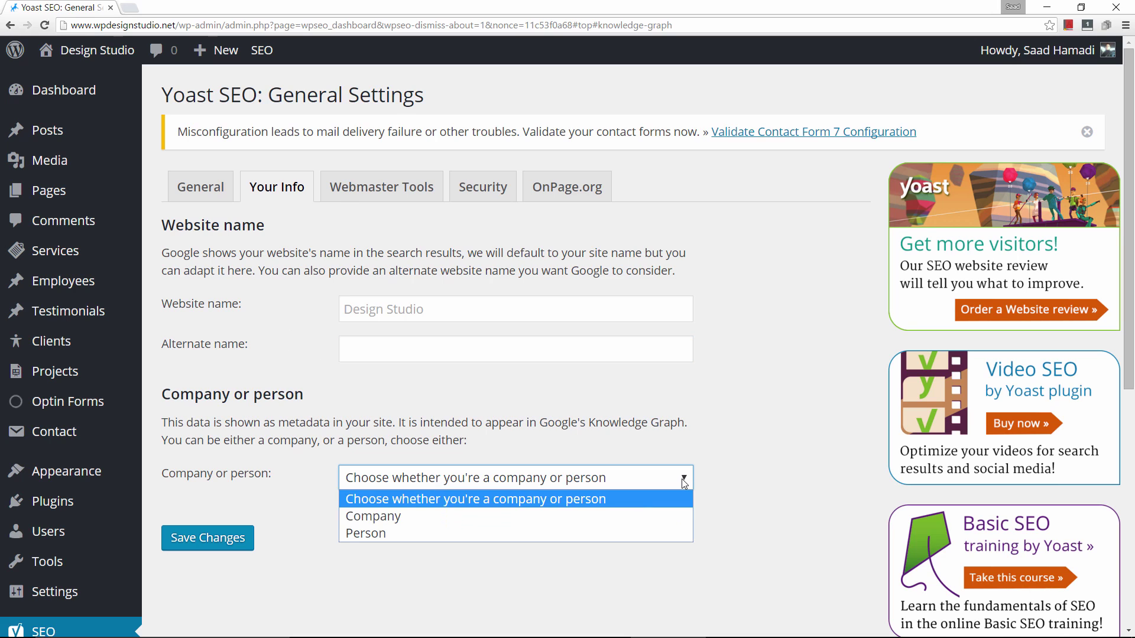
pyautogui.click(391, 533)
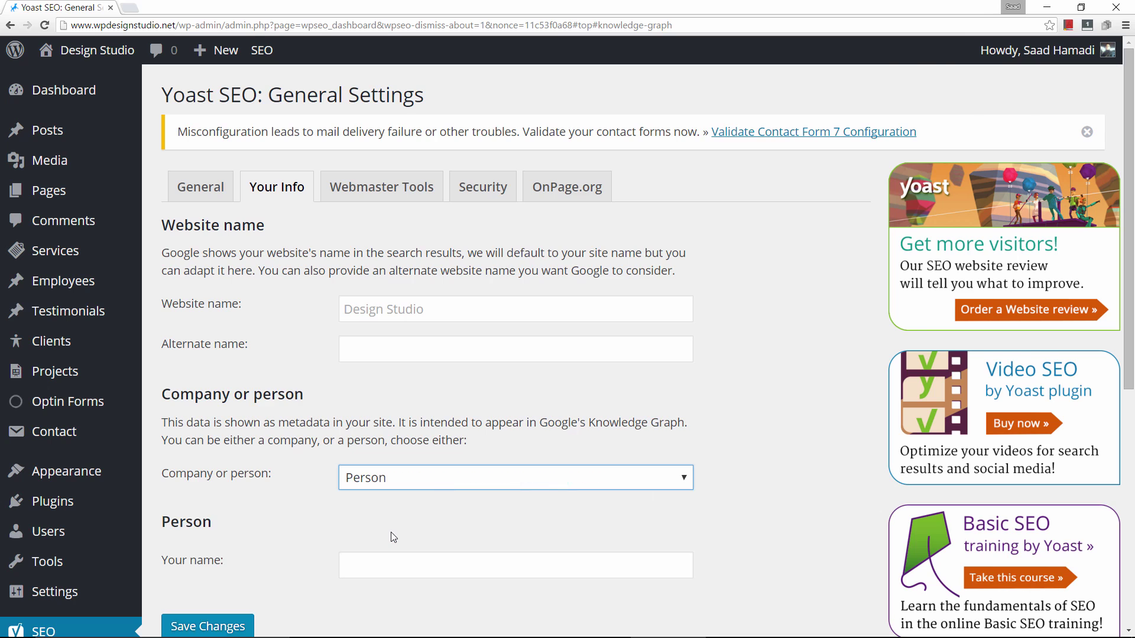
pyautogui.scroll(-3, 393, 535)
pyautogui.click(419, 394)
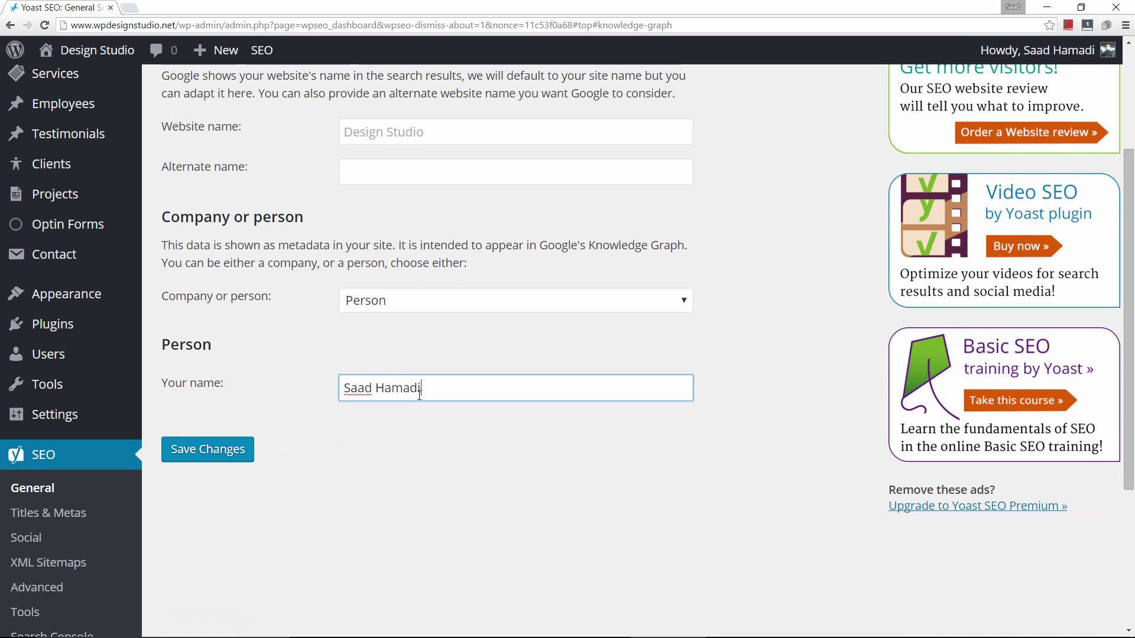
pyautogui.scroll(3, 356, 584)
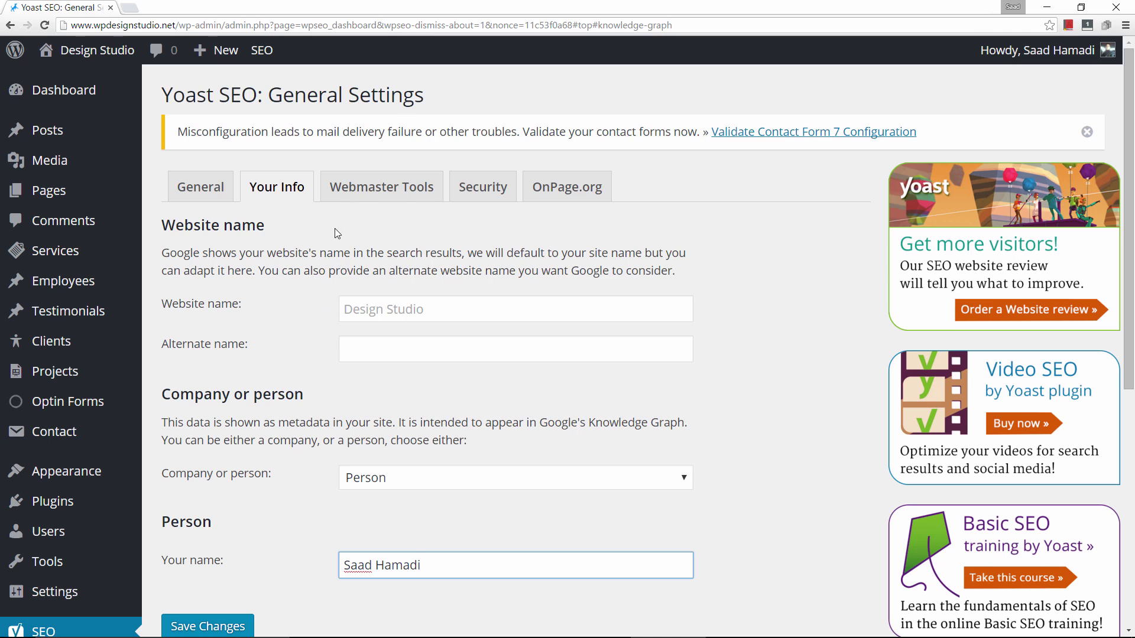
pyautogui.click(381, 187)
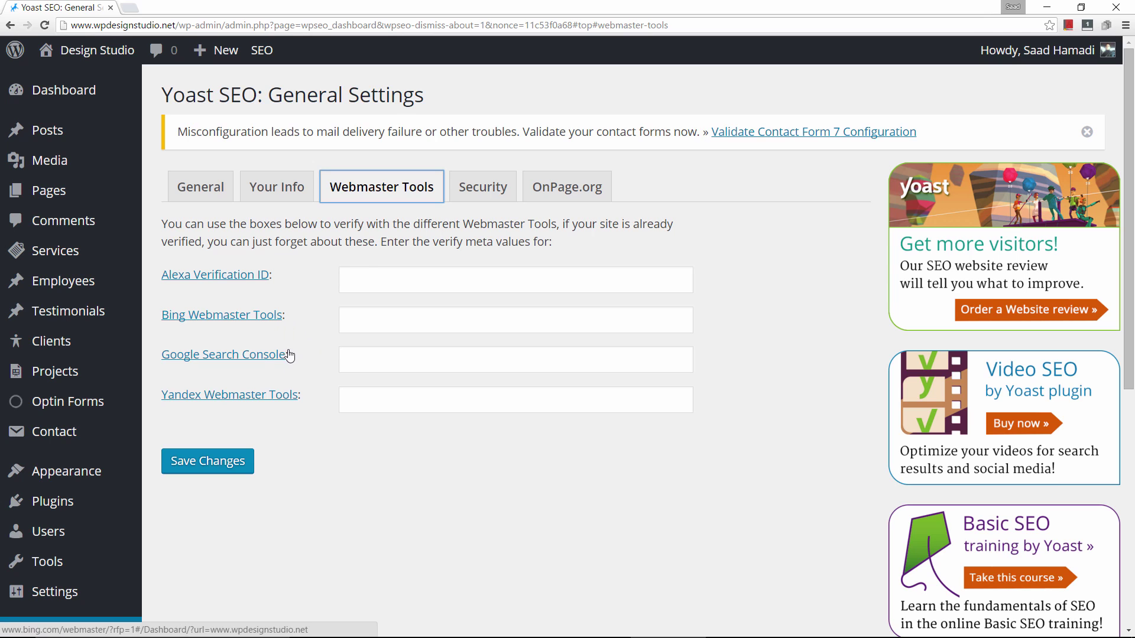
# Step: Open Bing Webmaster Tools in a new tab and sign in with the Microsoft account
pyautogui.click(236, 321)
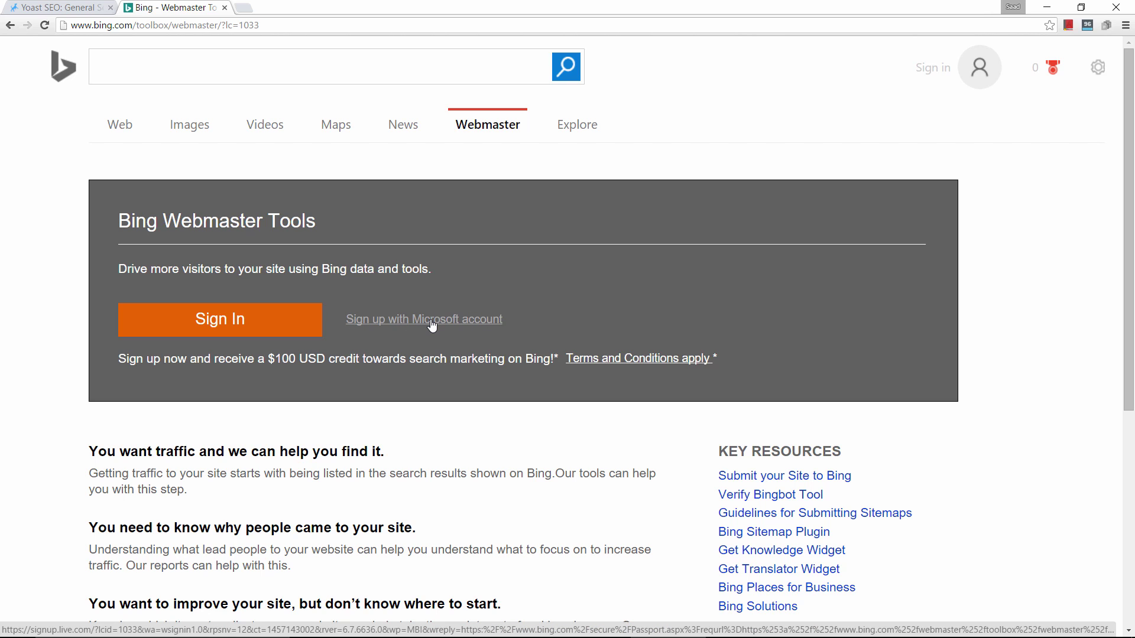
pyautogui.click(210, 319)
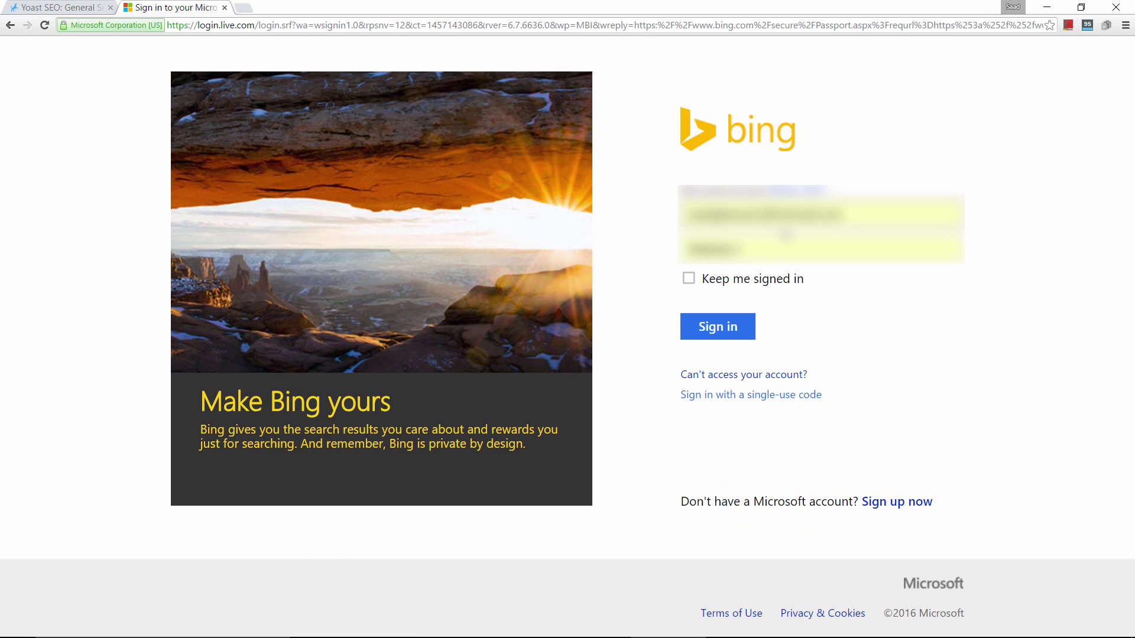
pyautogui.click(704, 328)
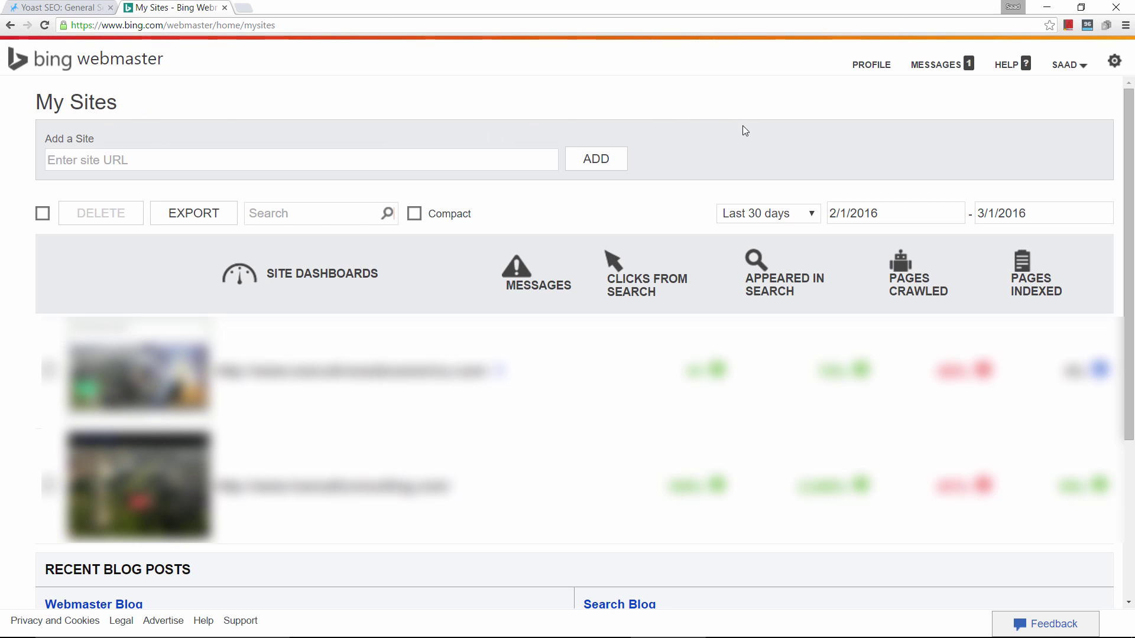
pyautogui.click(341, 160)
pyautogui.write('http://wpdesignstudio.net')
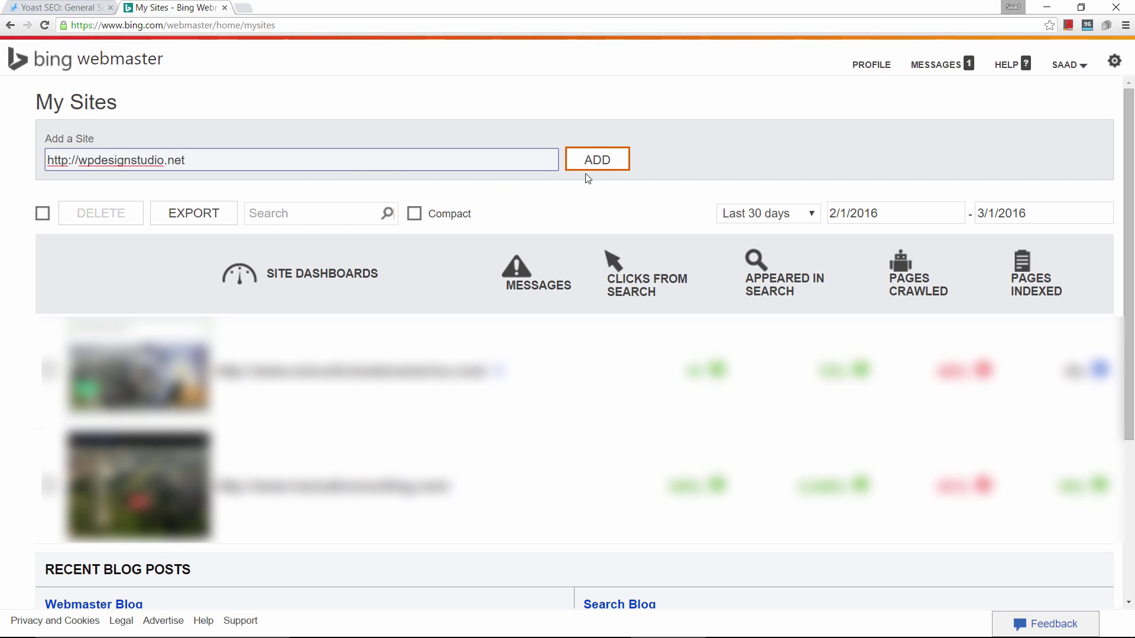
pyautogui.click(598, 166)
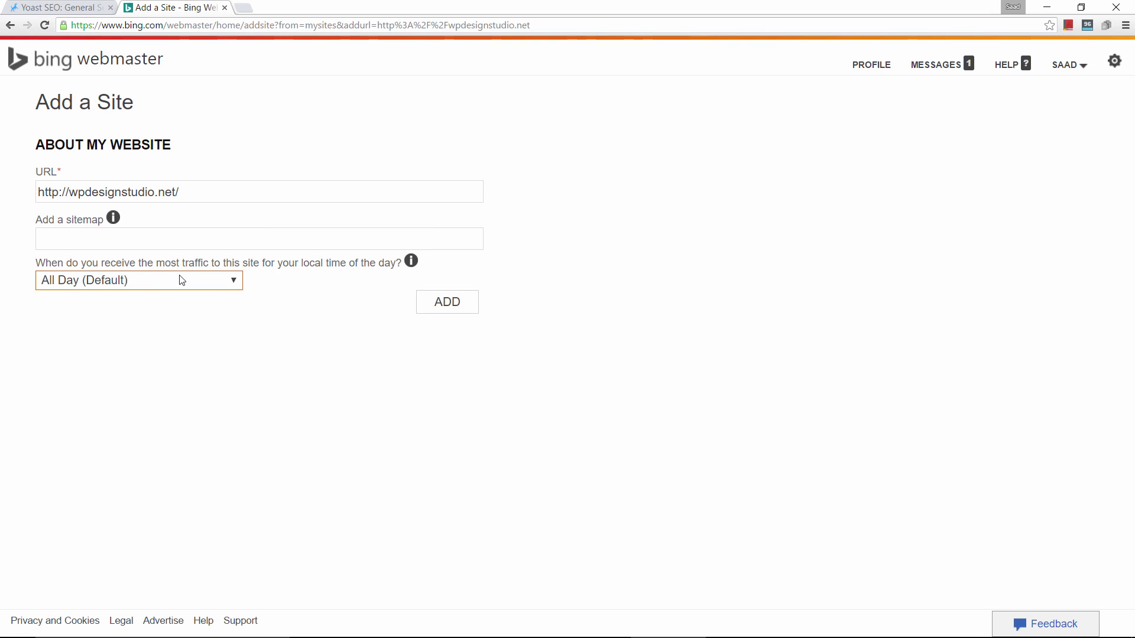
# Step: Submit wpdesignstudio.net and copy the content value from Bing's verification meta tag
pyautogui.click(441, 310)
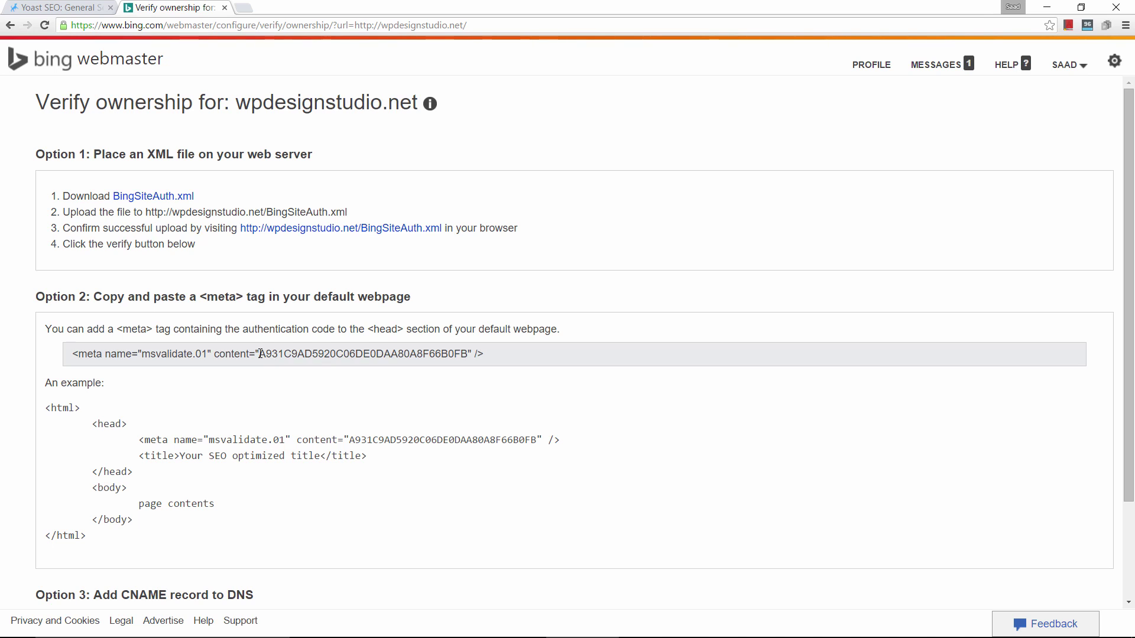
pyautogui.moveTo(266, 354); pyautogui.dragTo(458, 351)
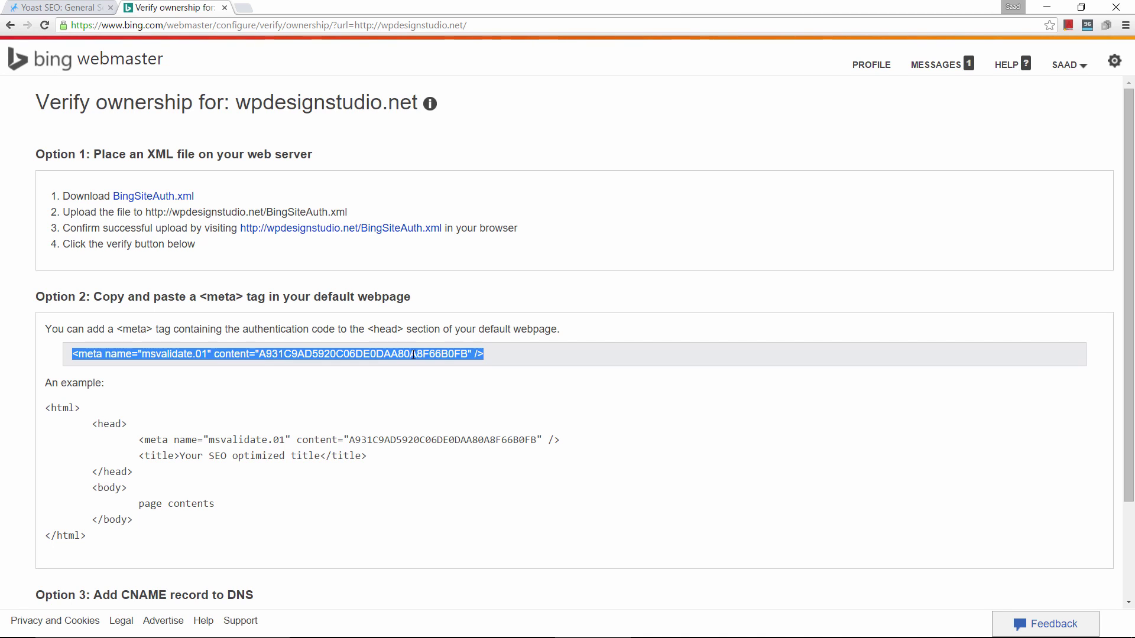
pyautogui.click(366, 443)
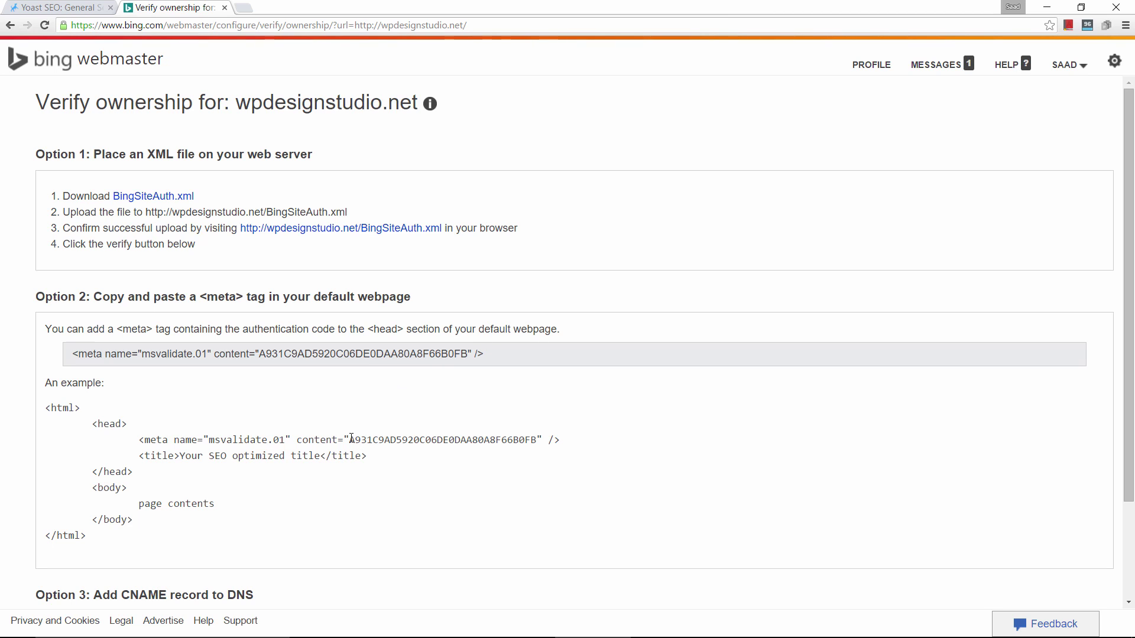
pyautogui.moveTo(352, 438); pyautogui.dragTo(538, 439)
pyautogui.rightClick(516, 437)
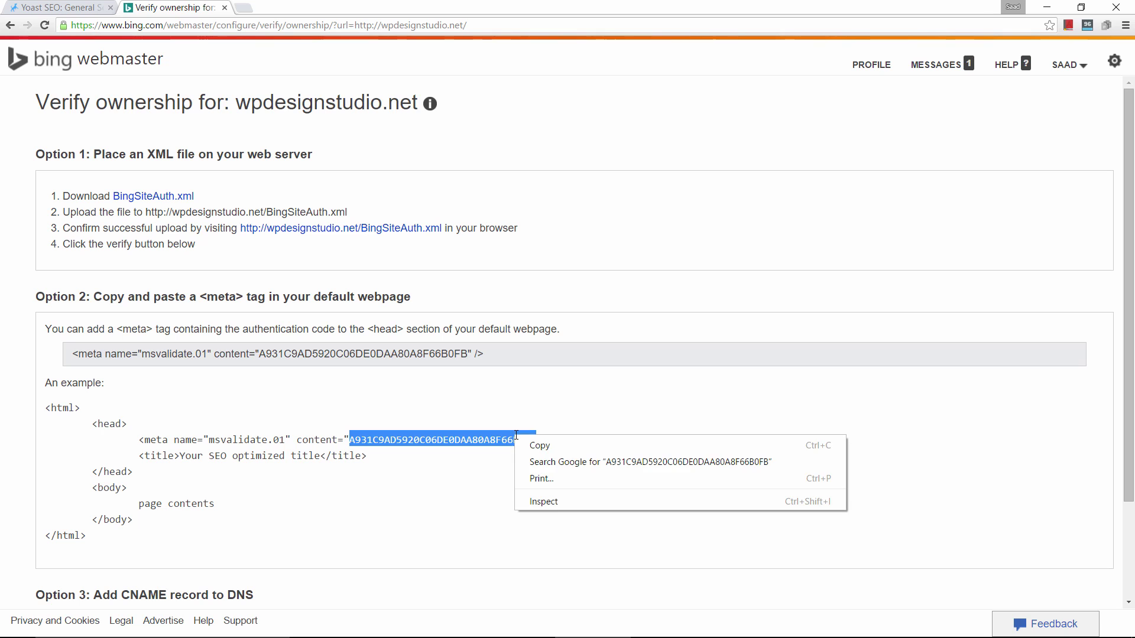
pyautogui.click(526, 445)
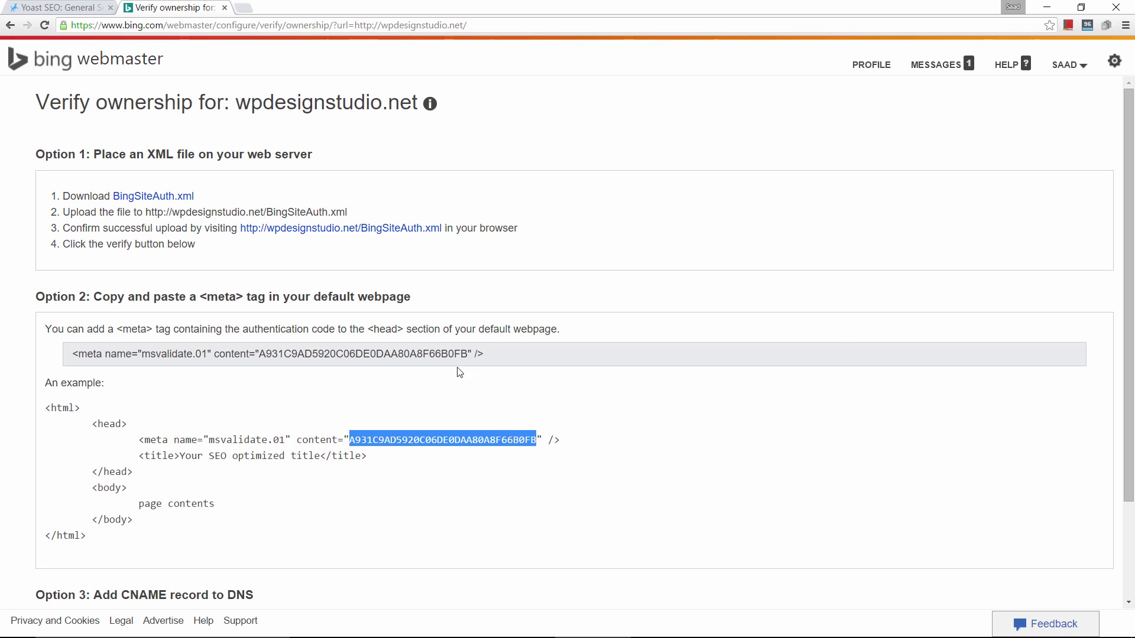
pyautogui.click(76, 8)
# Step: Paste the verification code into Yoast's Bing Webmaster Tools field and save changes
pyautogui.click(382, 321)
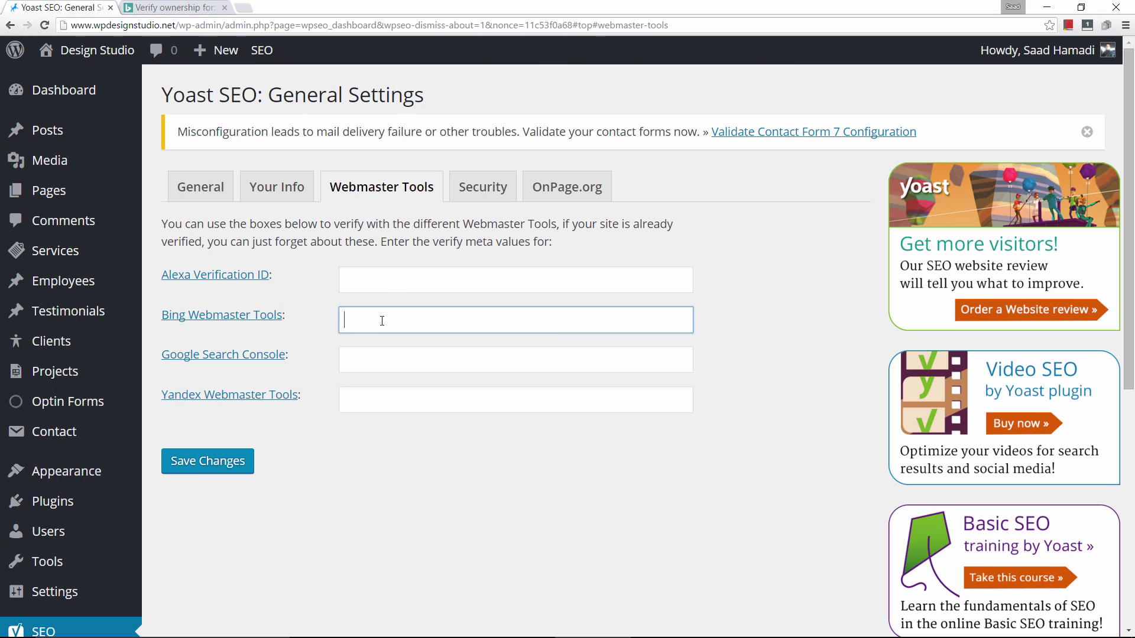
pyautogui.rightClick(382, 321)
pyautogui.click(407, 403)
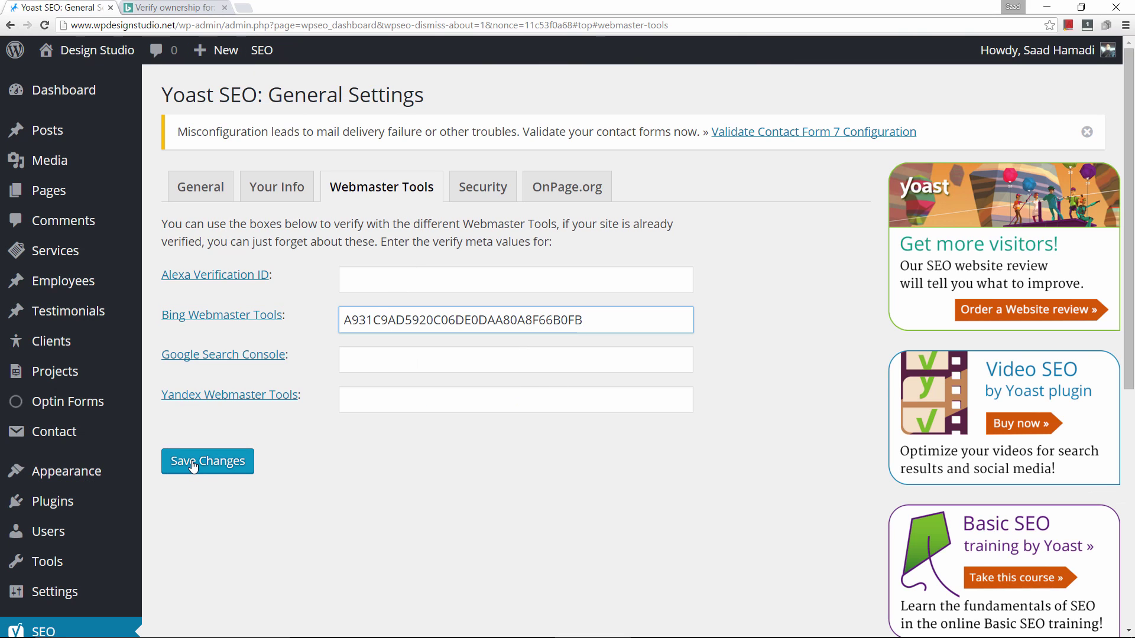
pyautogui.click(193, 465)
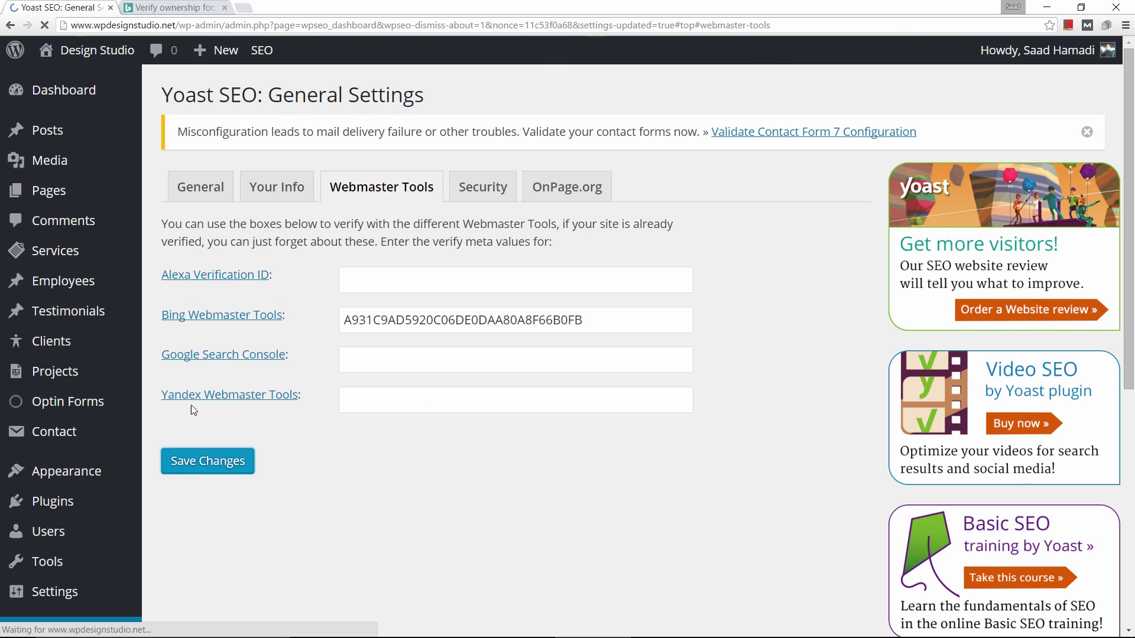
pyautogui.click(155, 8)
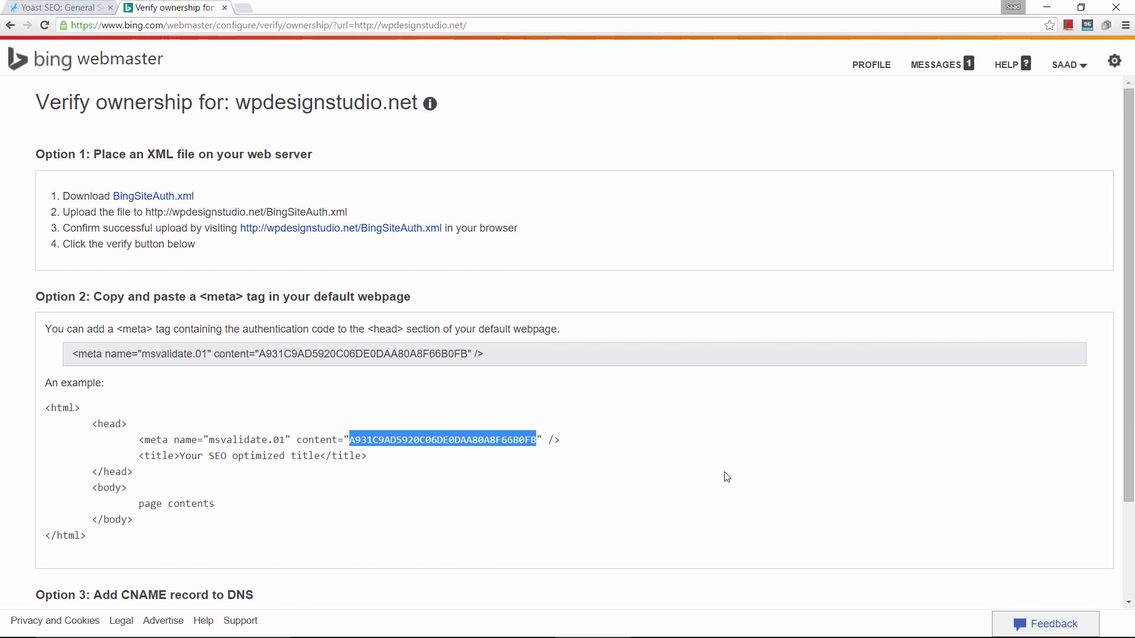
# Step: Complete Bing's ownership verification for wpdesignstudio.net to reach its Dashboard
pyautogui.scroll(-2, 727, 477)
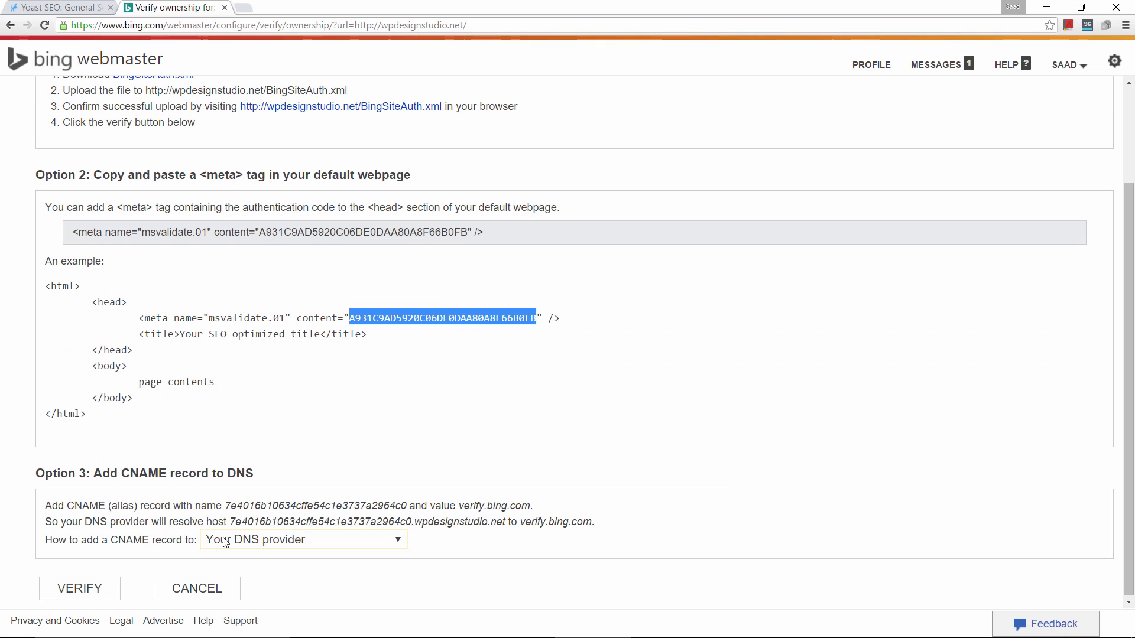
pyautogui.click(76, 592)
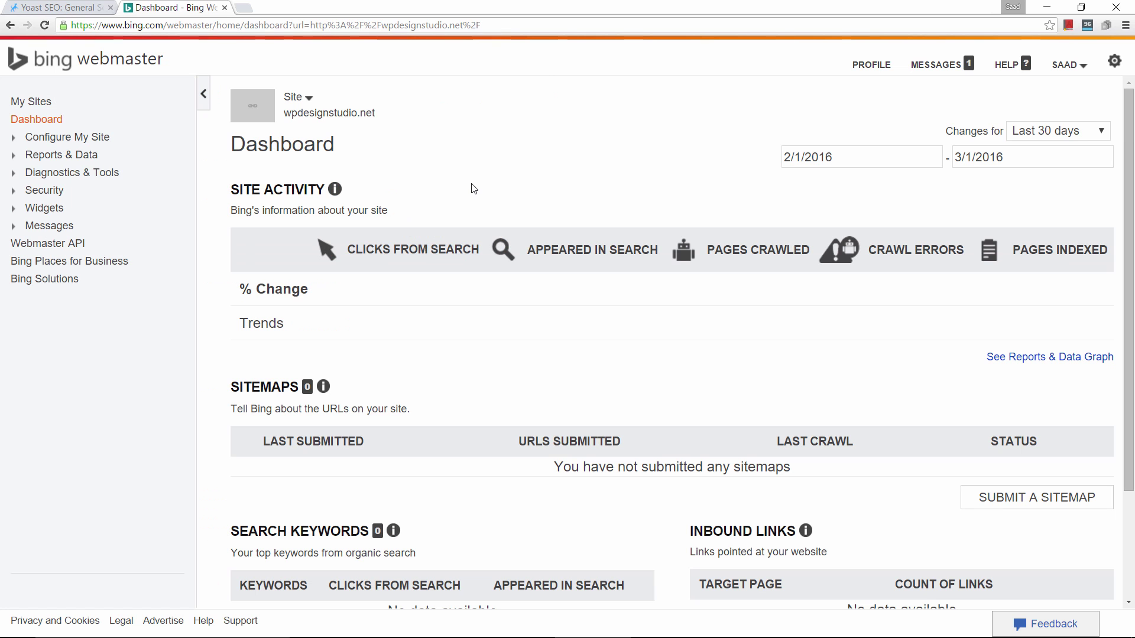
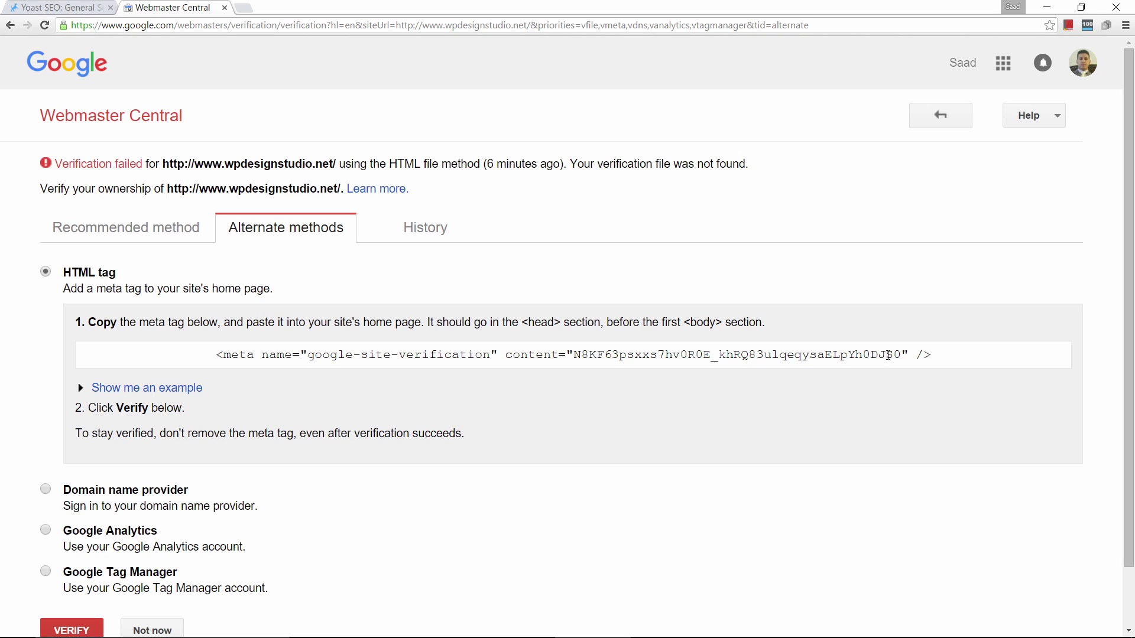
# Step: Copy the whole Google verification meta tag from Webmaster Central
pyautogui.moveTo(898, 353); pyautogui.dragTo(571, 355)
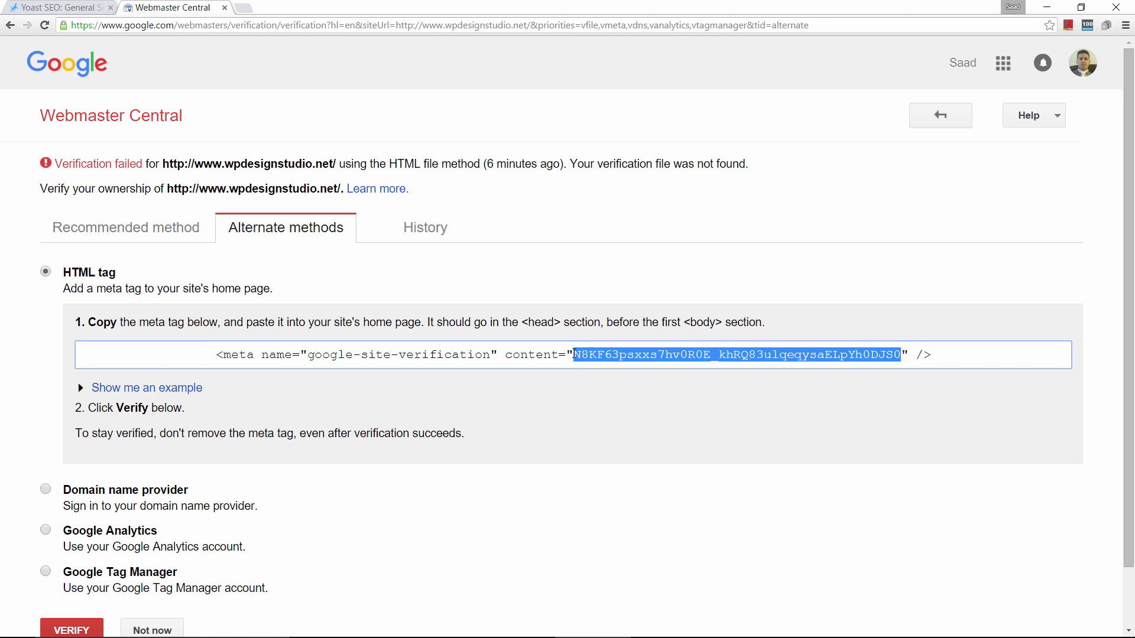
pyautogui.click(607, 353)
pyautogui.tripleClick(607, 353)
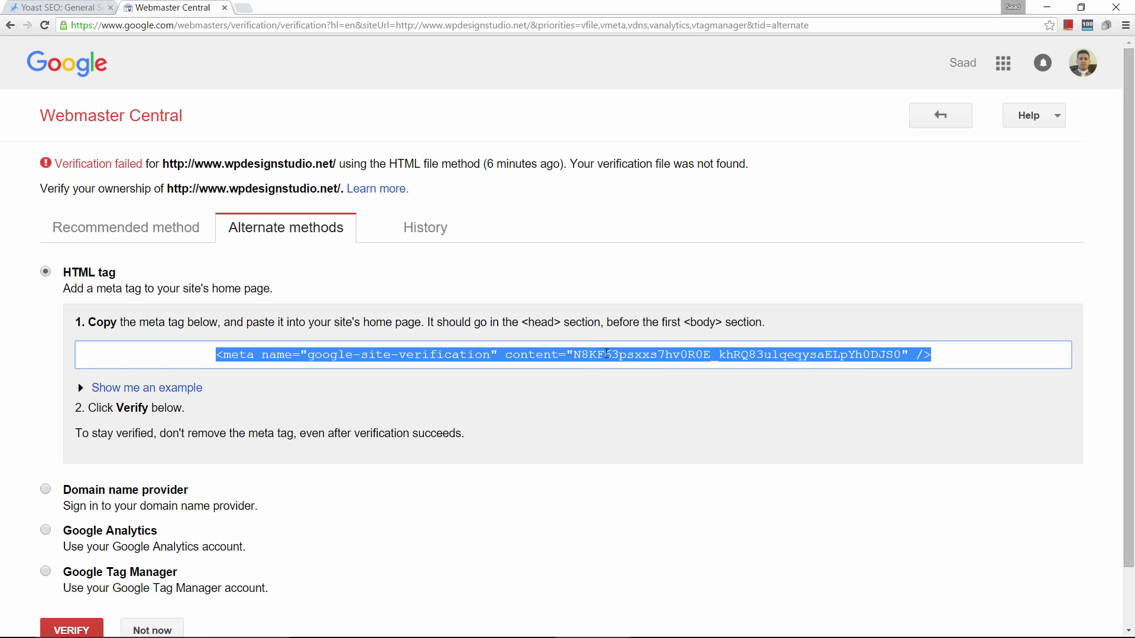
pyautogui.rightClick(603, 353)
pyautogui.click(617, 361)
# Step: Paste the meta tag into the address bar and copy only its content verification code
pyautogui.rightClick(528, 25)
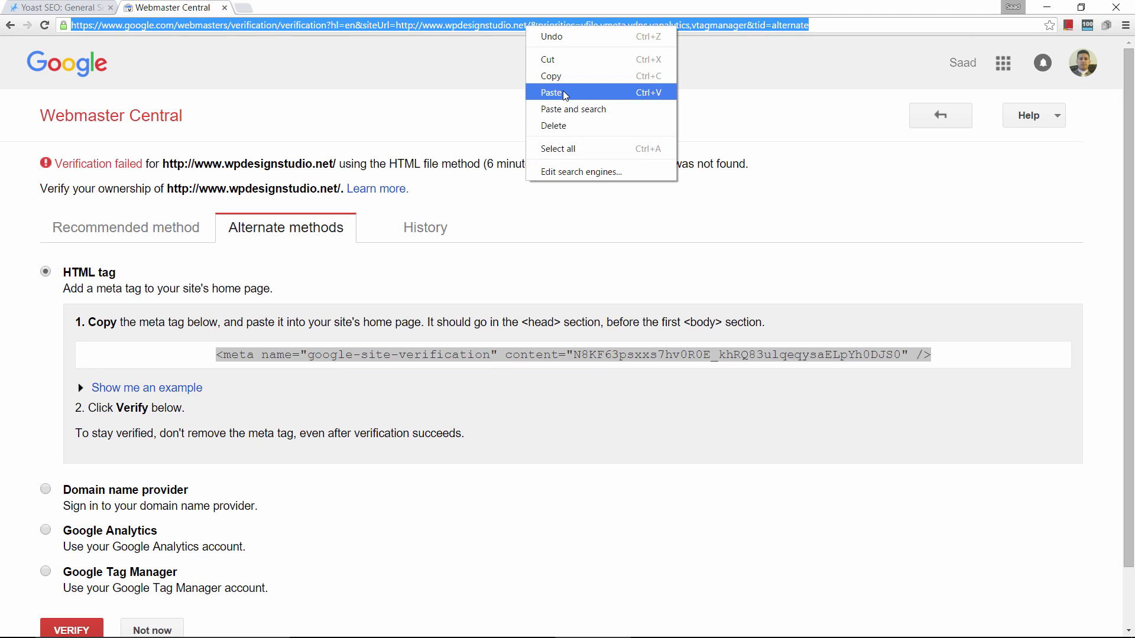
pyautogui.click(562, 93)
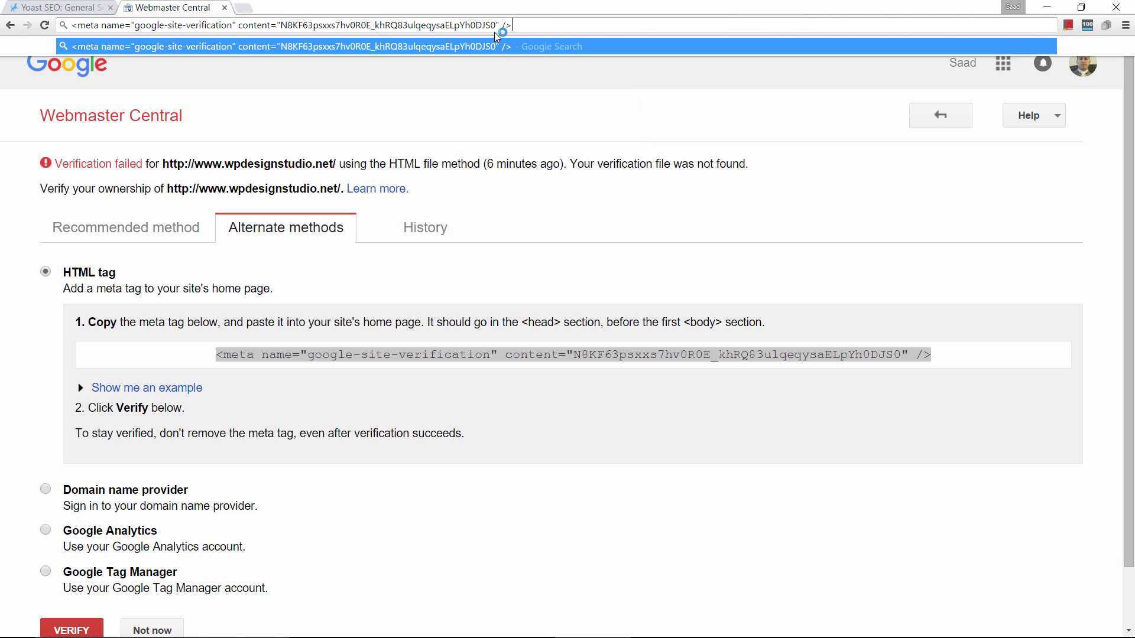
pyautogui.moveTo(495, 23); pyautogui.dragTo(282, 26)
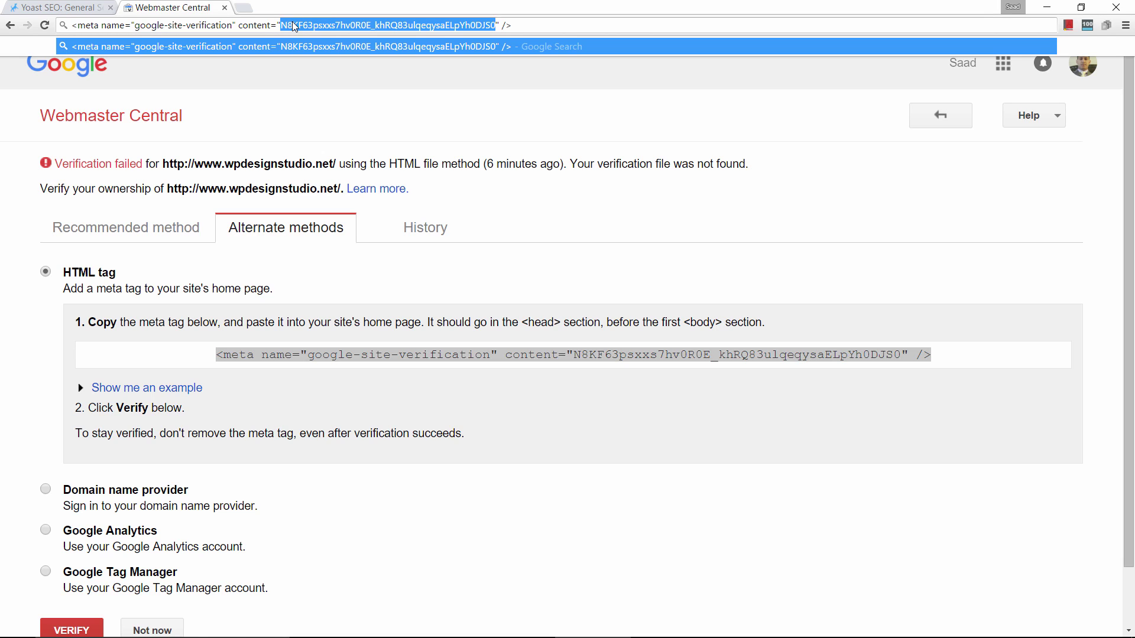
pyautogui.rightClick(293, 25)
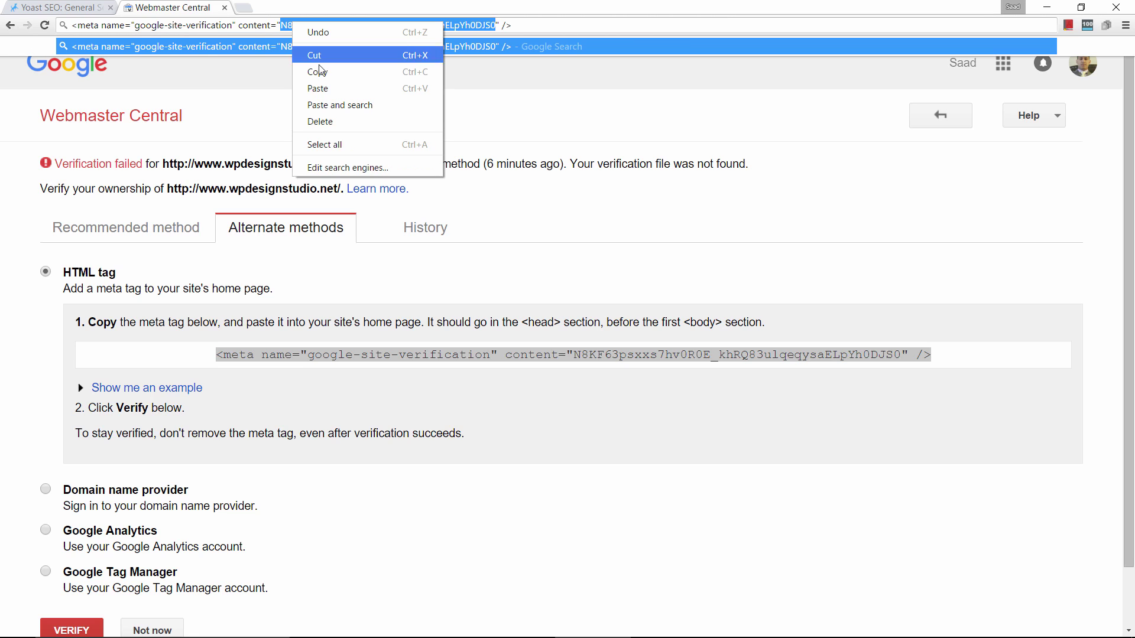
pyautogui.click(324, 73)
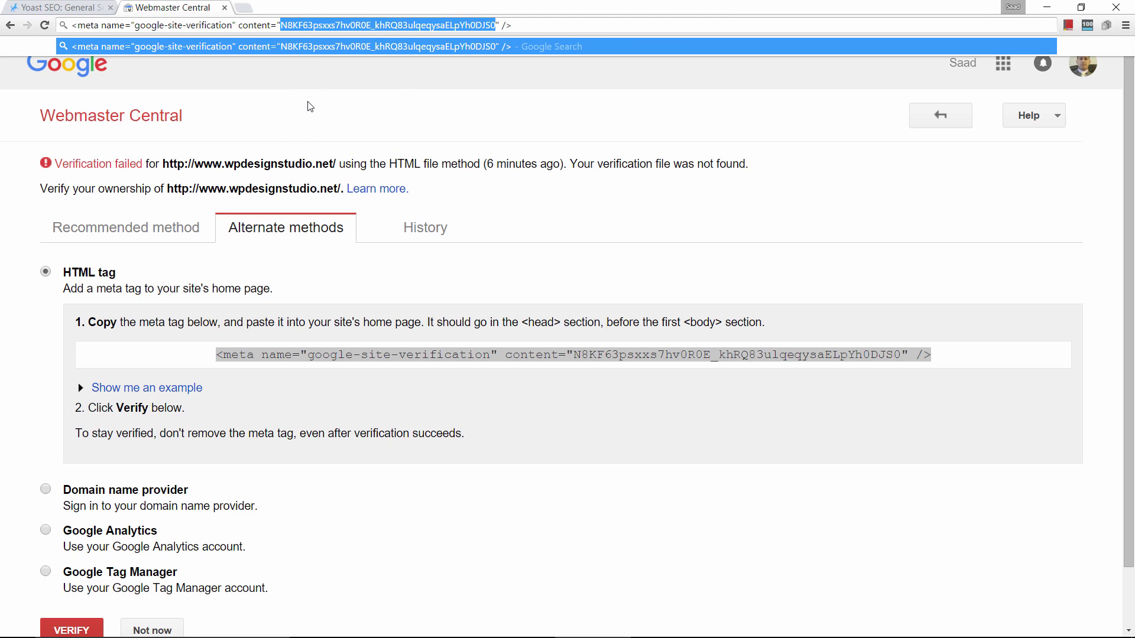
# Step: Paste the verification code into Yoast's Google Search Console field and save the Webmaster Tools settings
pyautogui.click(61, 8)
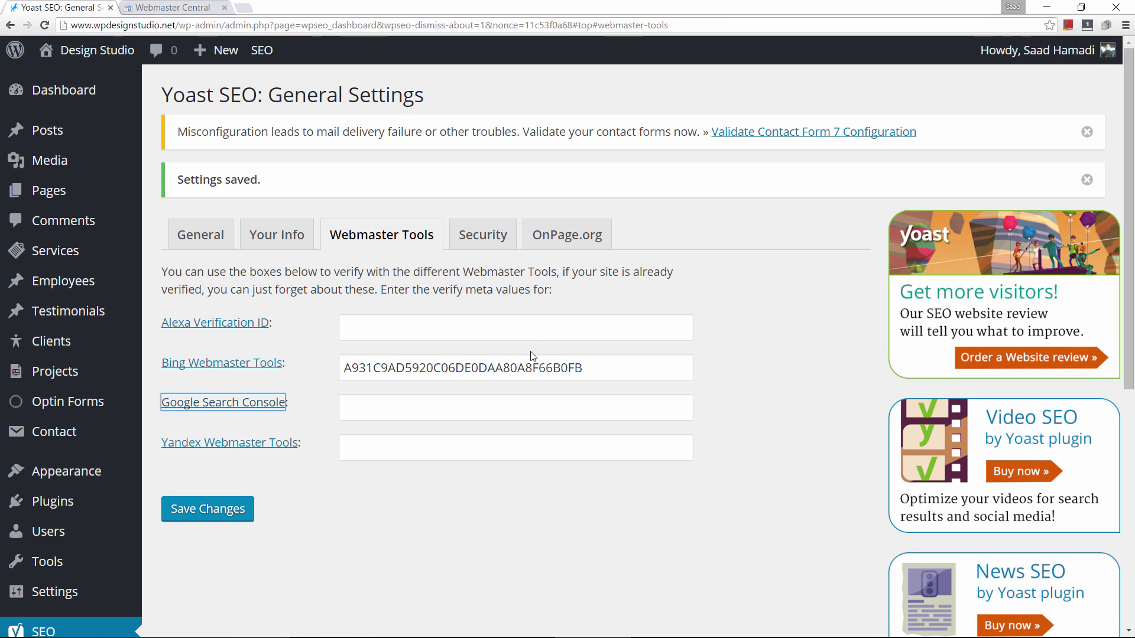
pyautogui.click(372, 408)
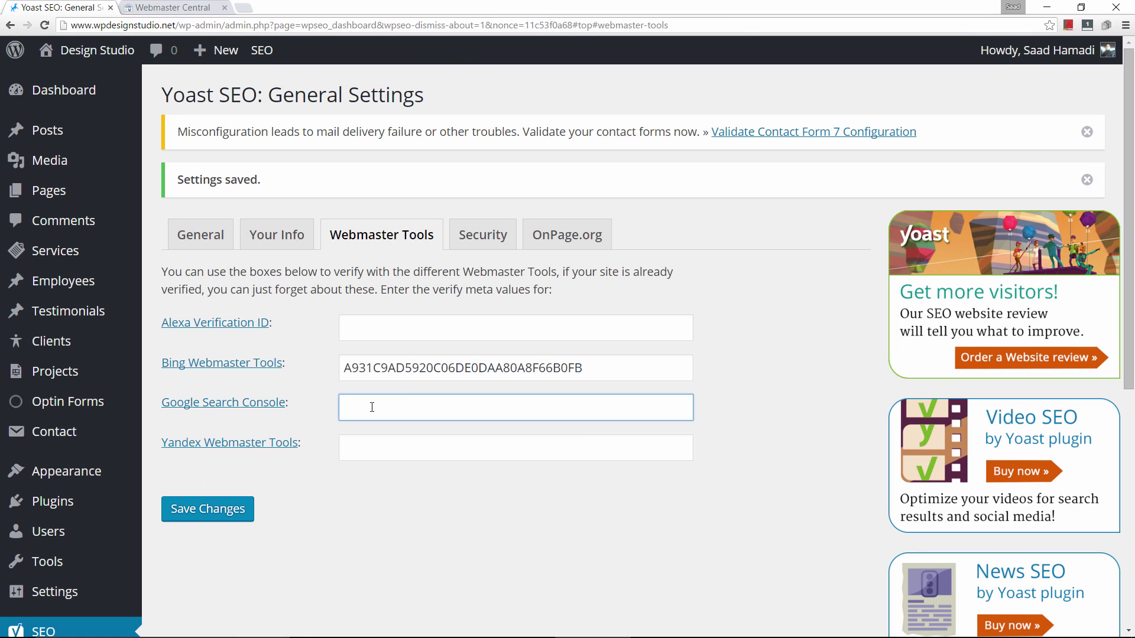
pyautogui.rightClick(372, 408)
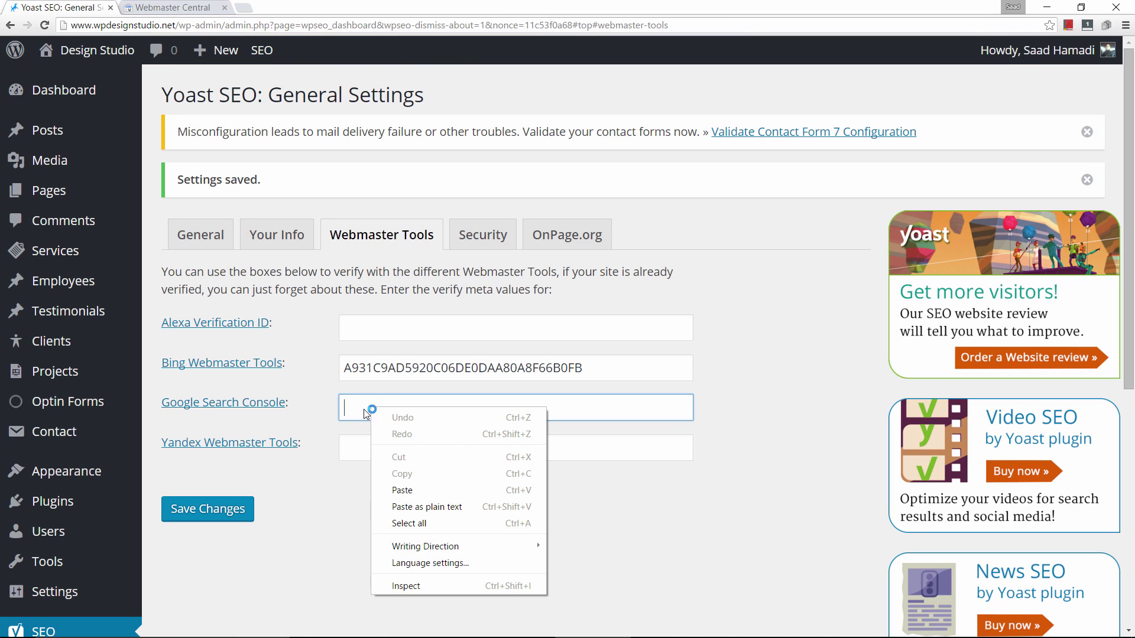
pyautogui.click(428, 486)
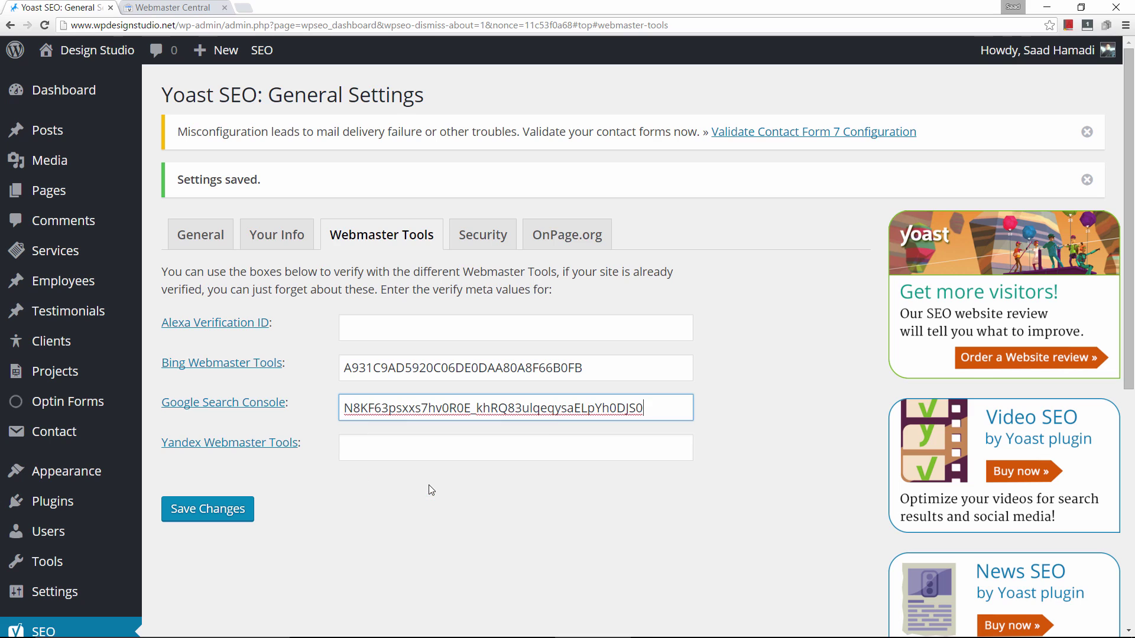
pyautogui.click(190, 512)
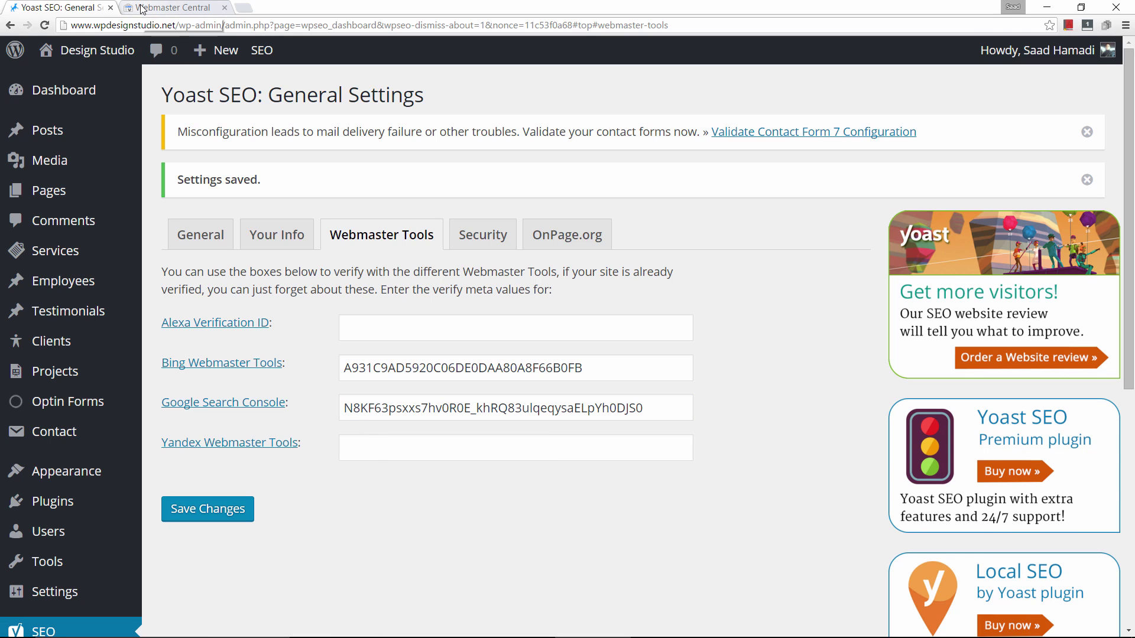
# Step: Verify wpdesignstudio.net in Webmaster Central, then close the Webmaster Central tab
pyautogui.click(143, 8)
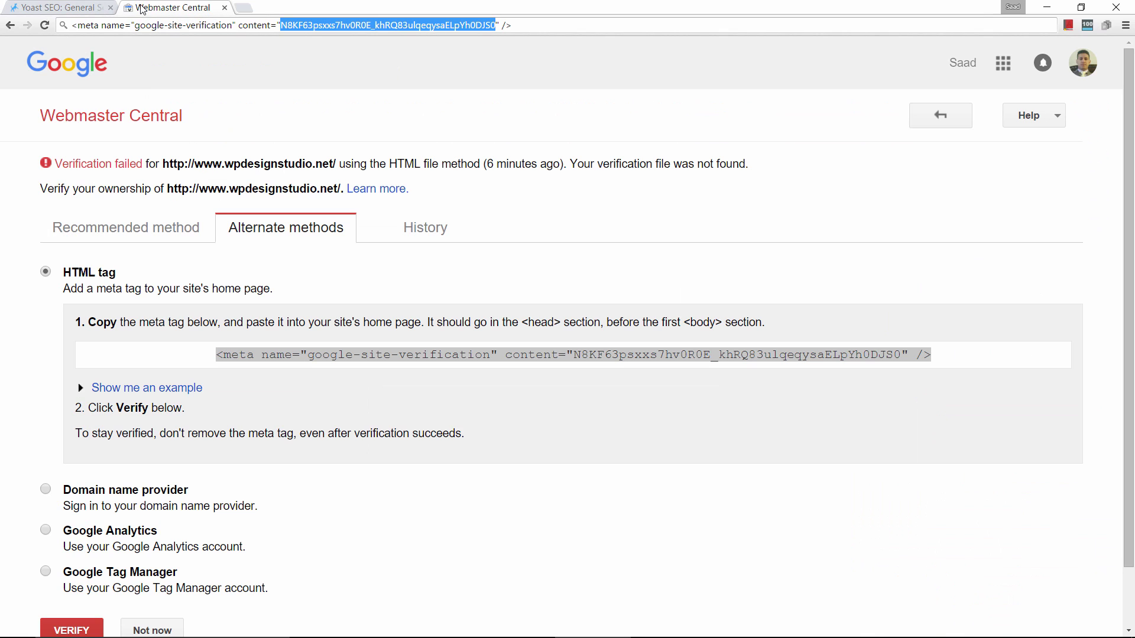
pyautogui.scroll(-1, 331, 421)
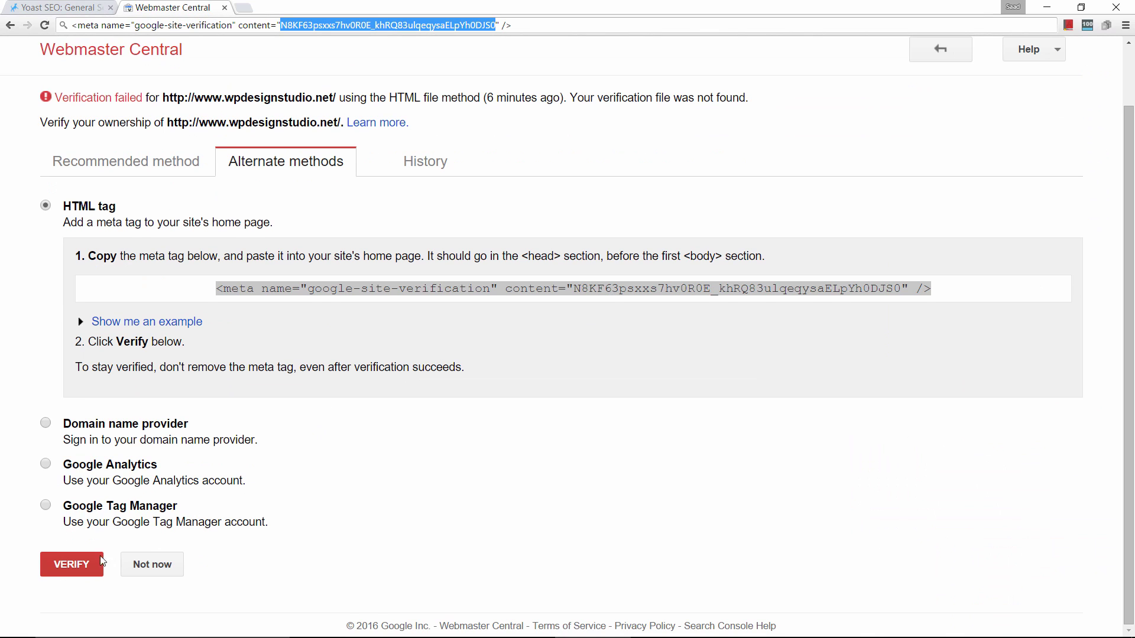
pyautogui.click(66, 564)
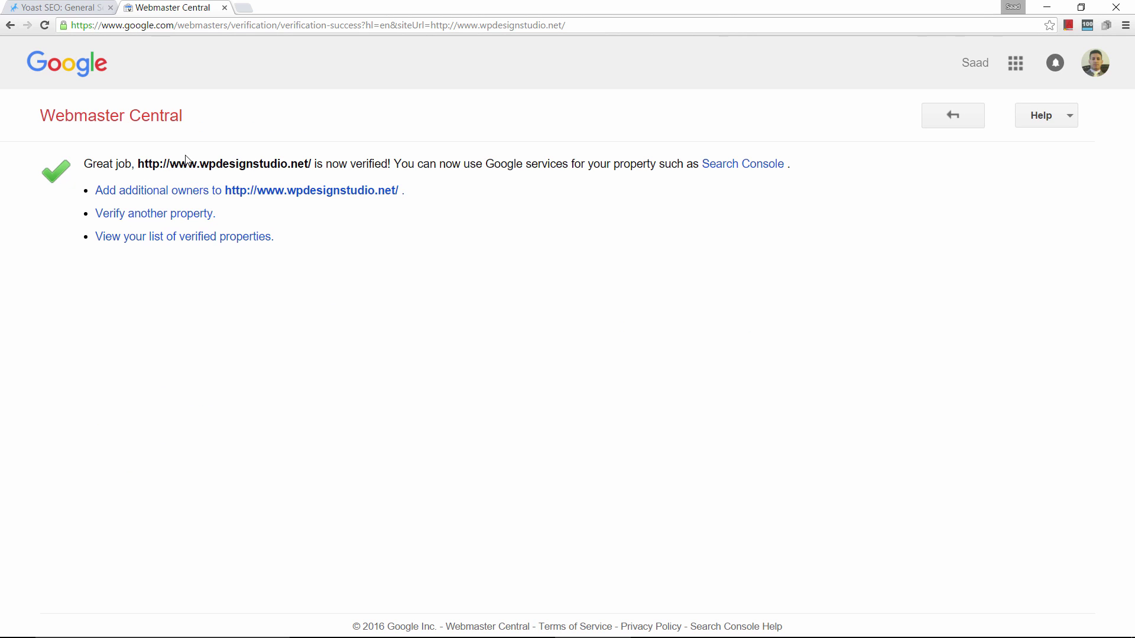
pyautogui.click(224, 8)
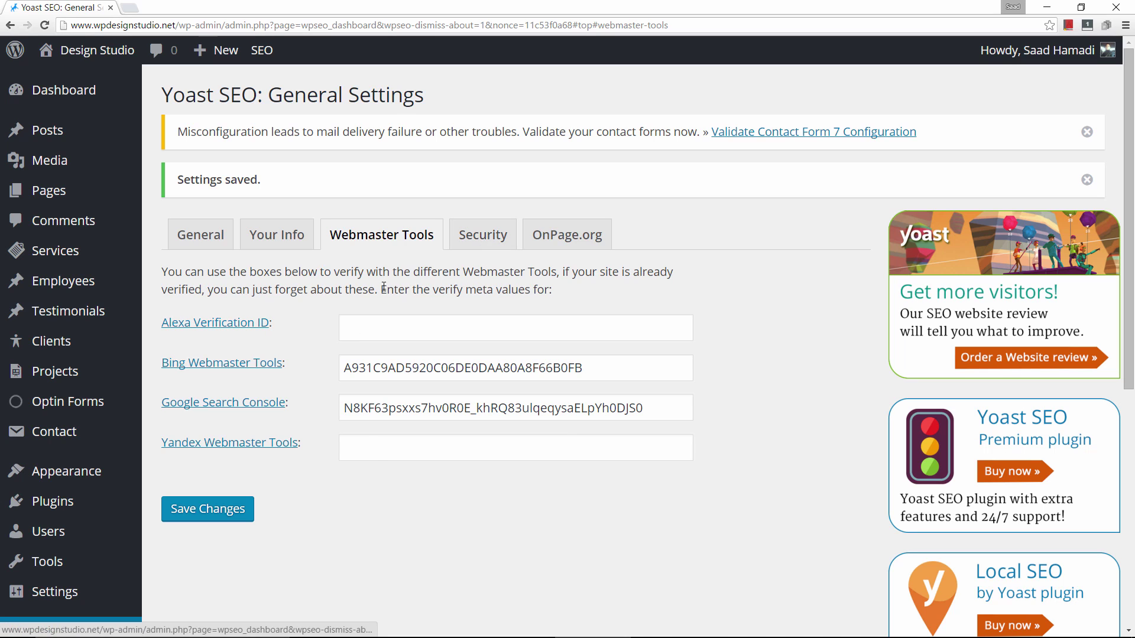
# Step: Review Yoast's Security settings and the OnPage.org indexability setting
pyautogui.click(482, 236)
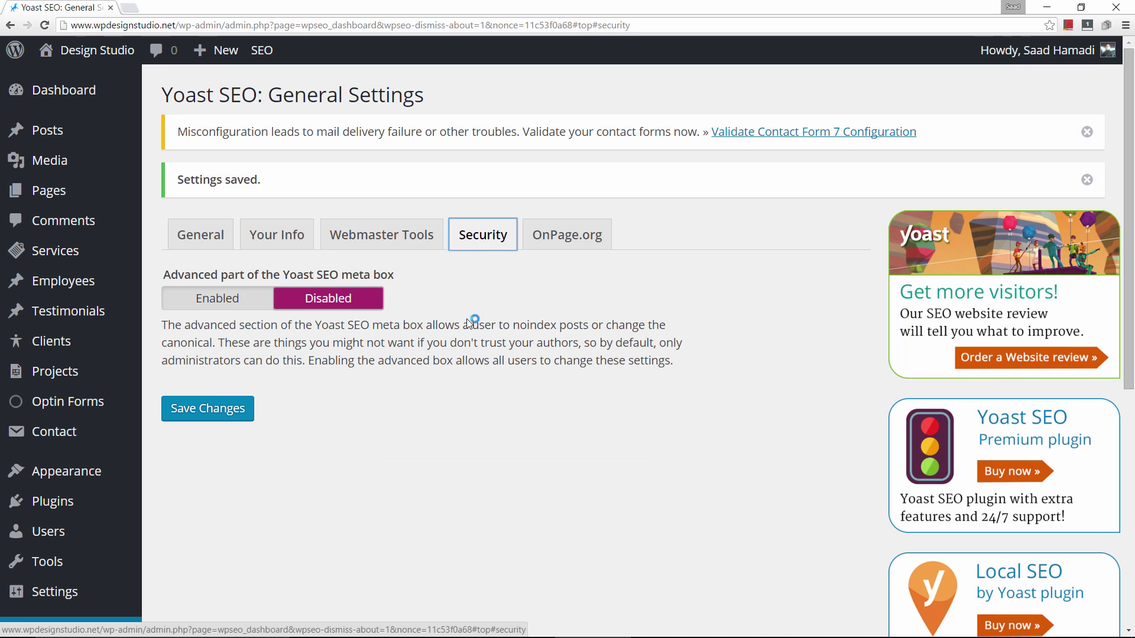
pyautogui.click(526, 248)
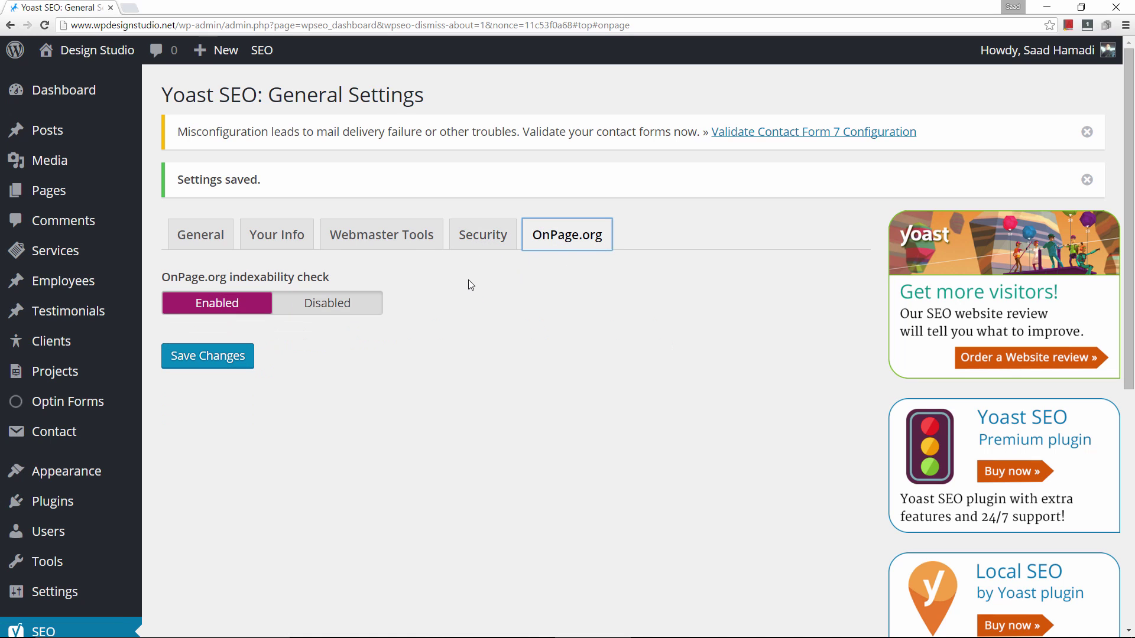
pyautogui.scroll(-5, 470, 284)
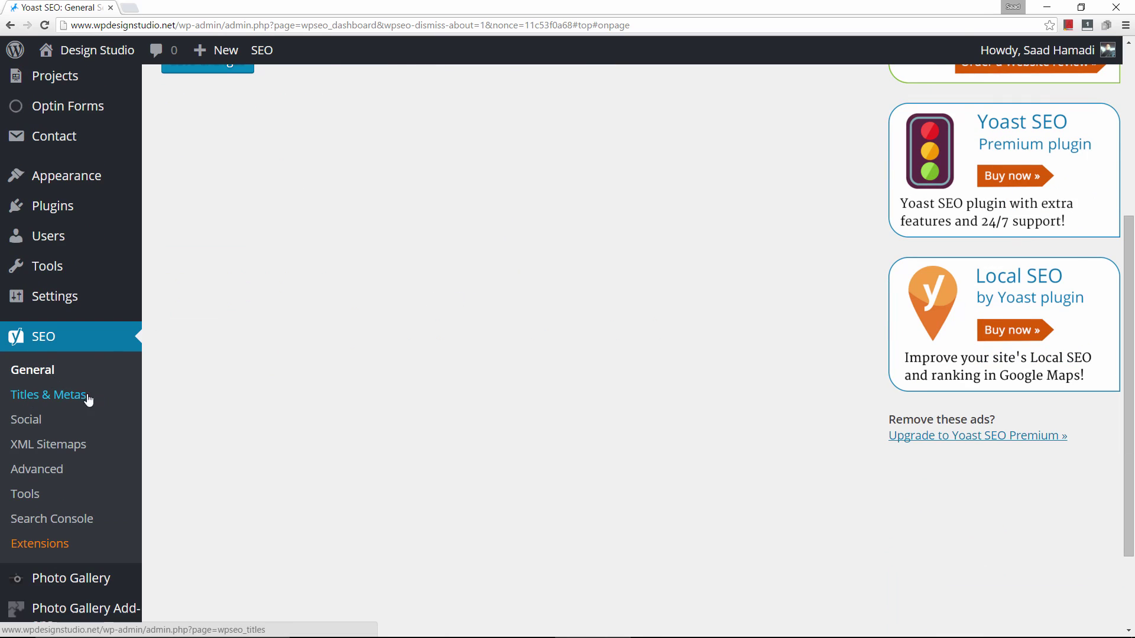
# Step: Step through the Titles & Metas Homepage, Post Types, Taxonomies, Archives and Other sections
pyautogui.click(37, 396)
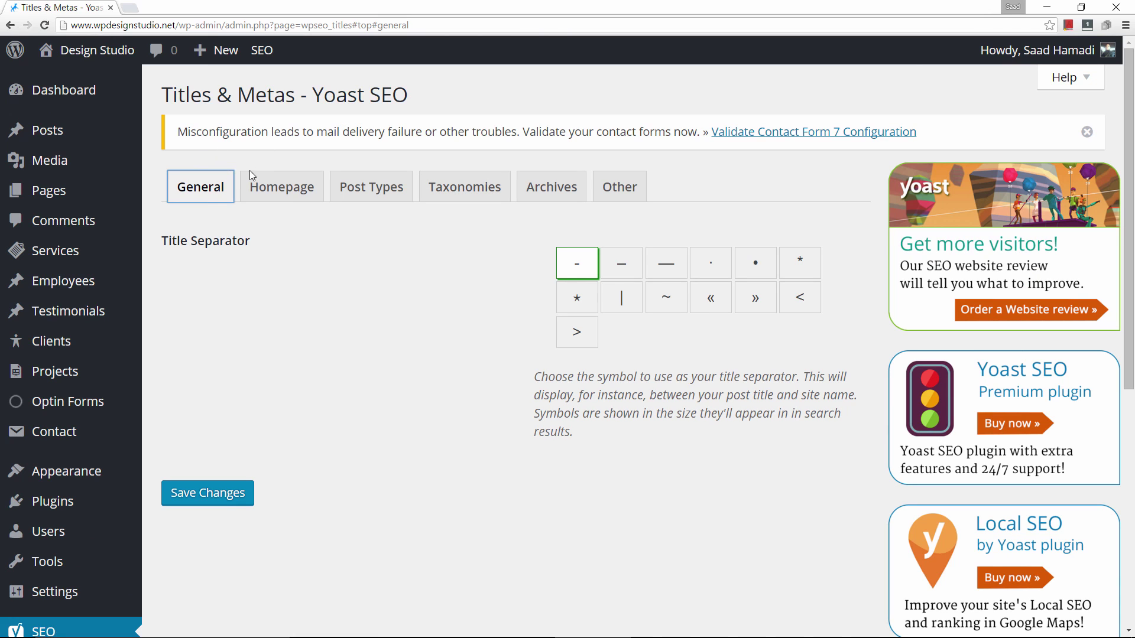
pyautogui.click(318, 194)
pyautogui.click(379, 193)
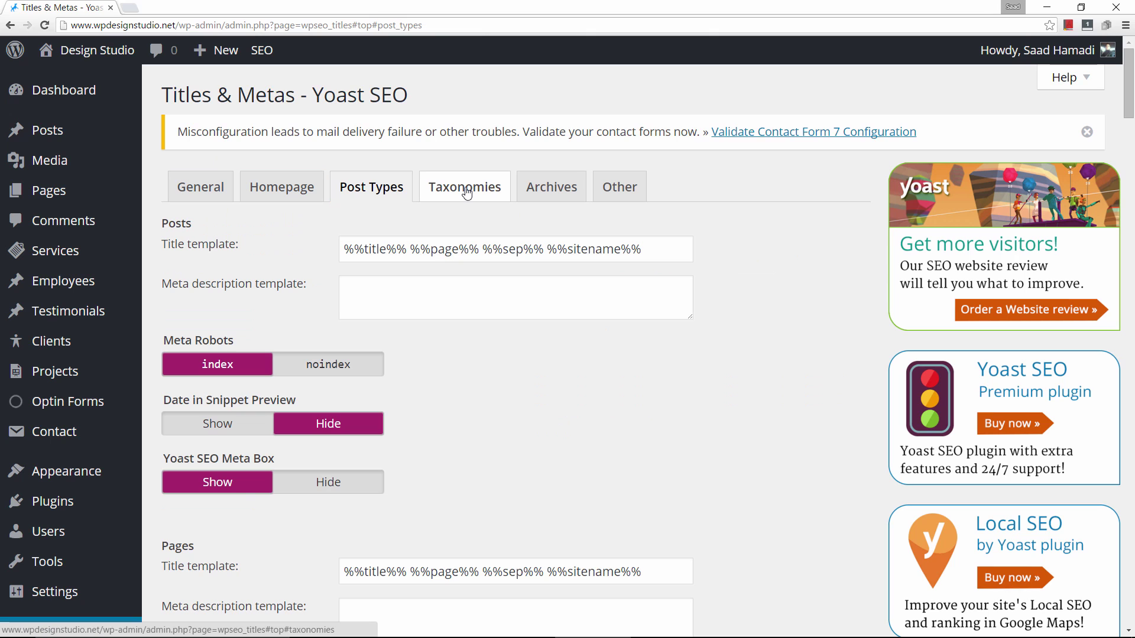
pyautogui.click(467, 192)
pyautogui.click(552, 188)
pyautogui.click(618, 188)
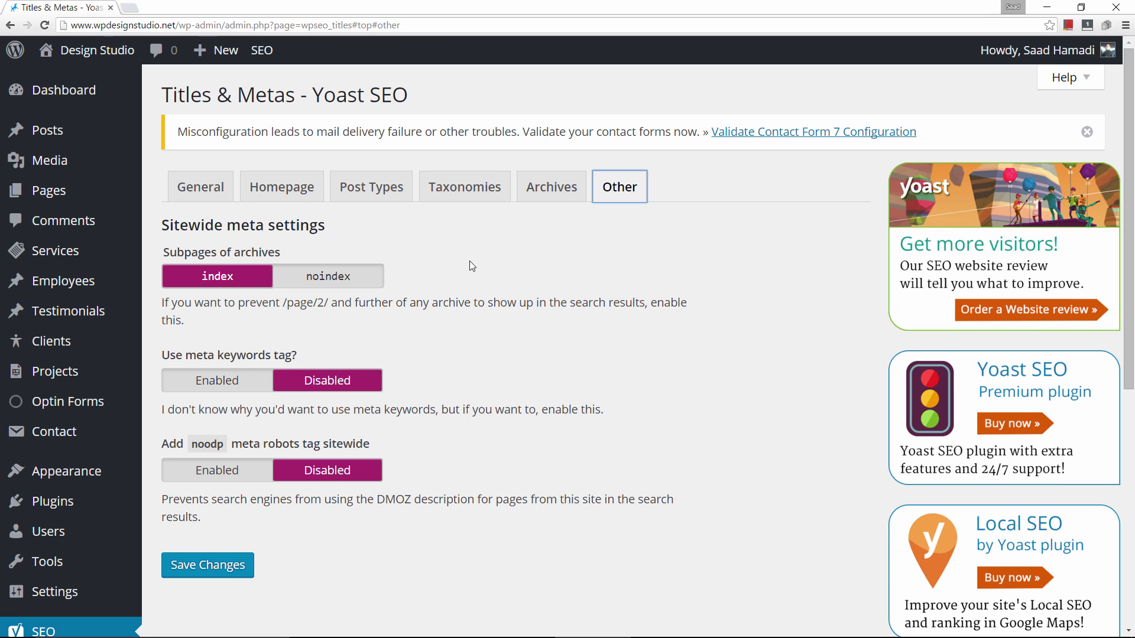
pyautogui.scroll(-4, 476, 269)
pyautogui.scroll(-1, 207, 321)
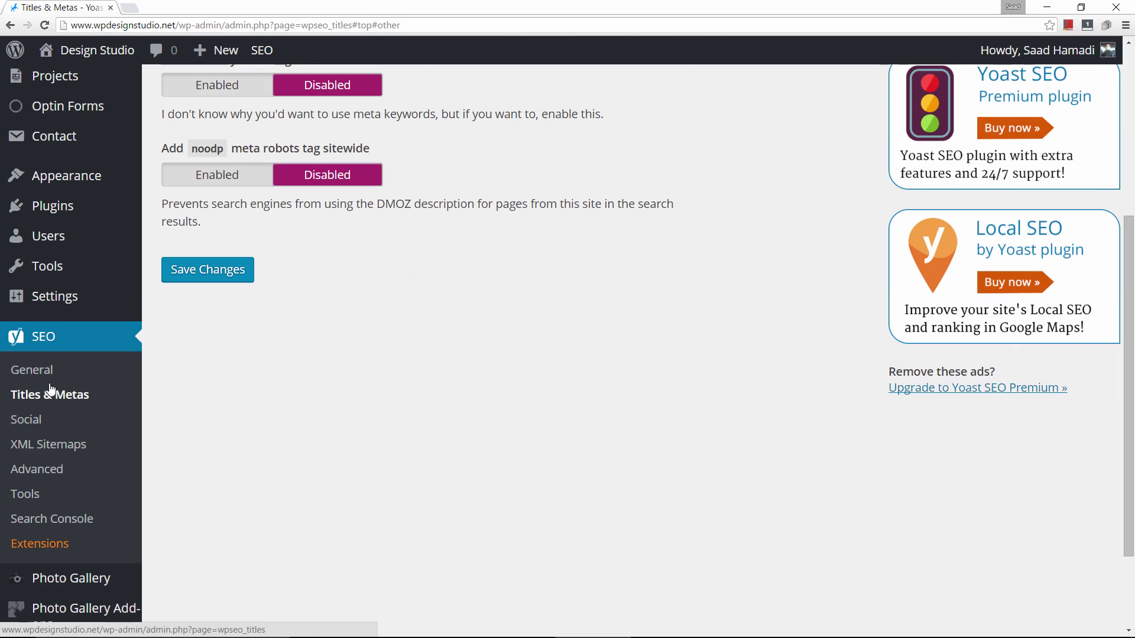
pyautogui.click(34, 424)
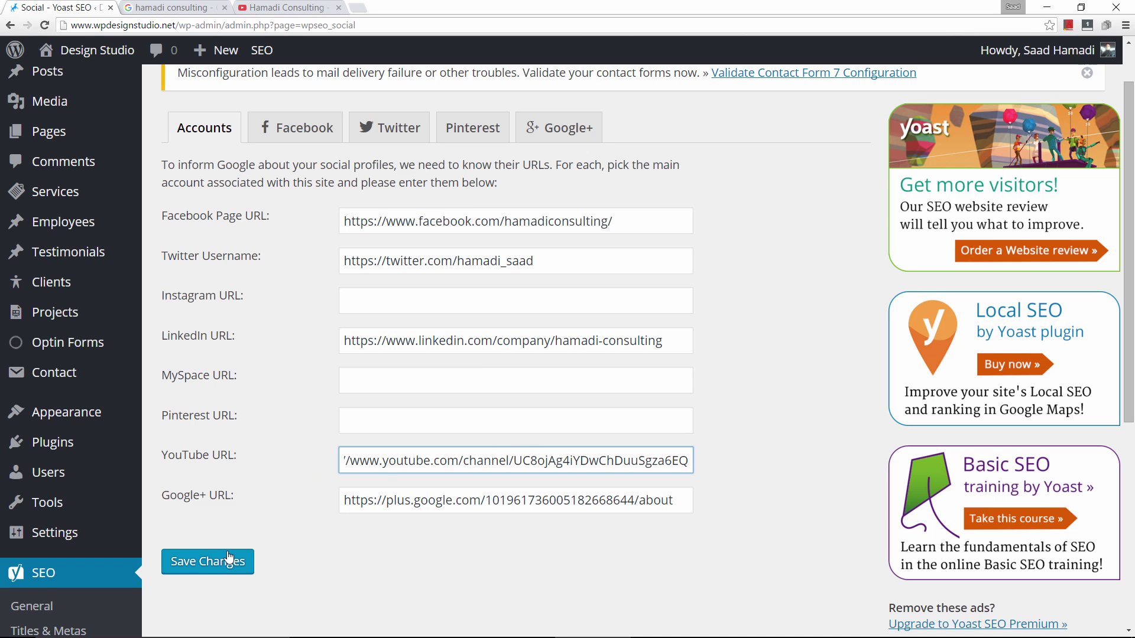
pyautogui.click(204, 566)
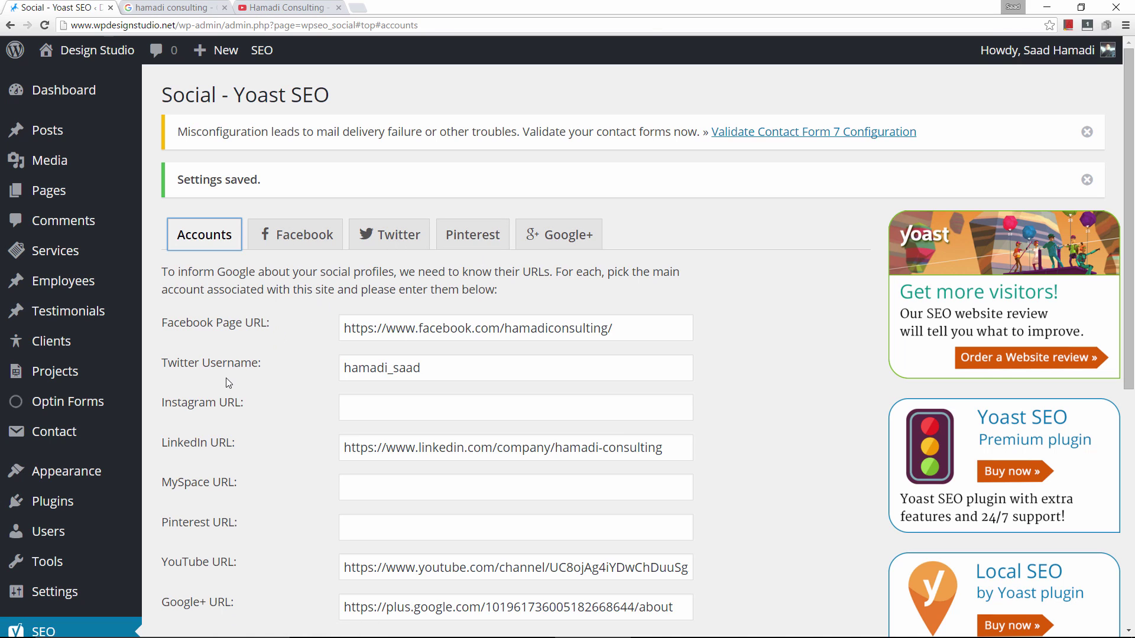
pyautogui.scroll(-6, 56, 532)
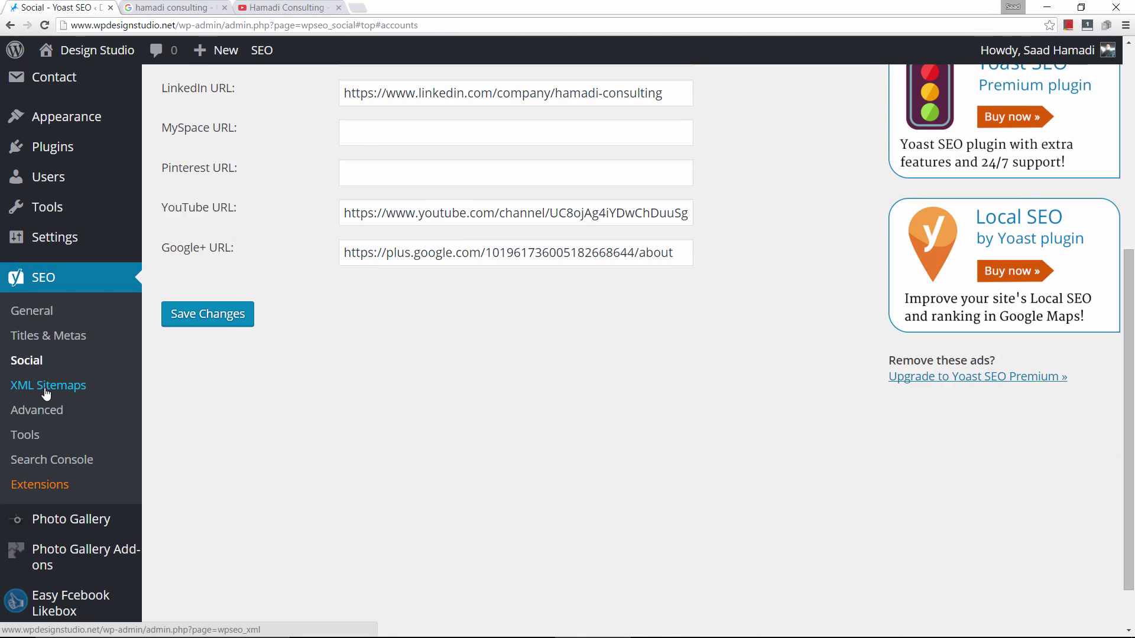
pyautogui.scroll(-1, 46, 402)
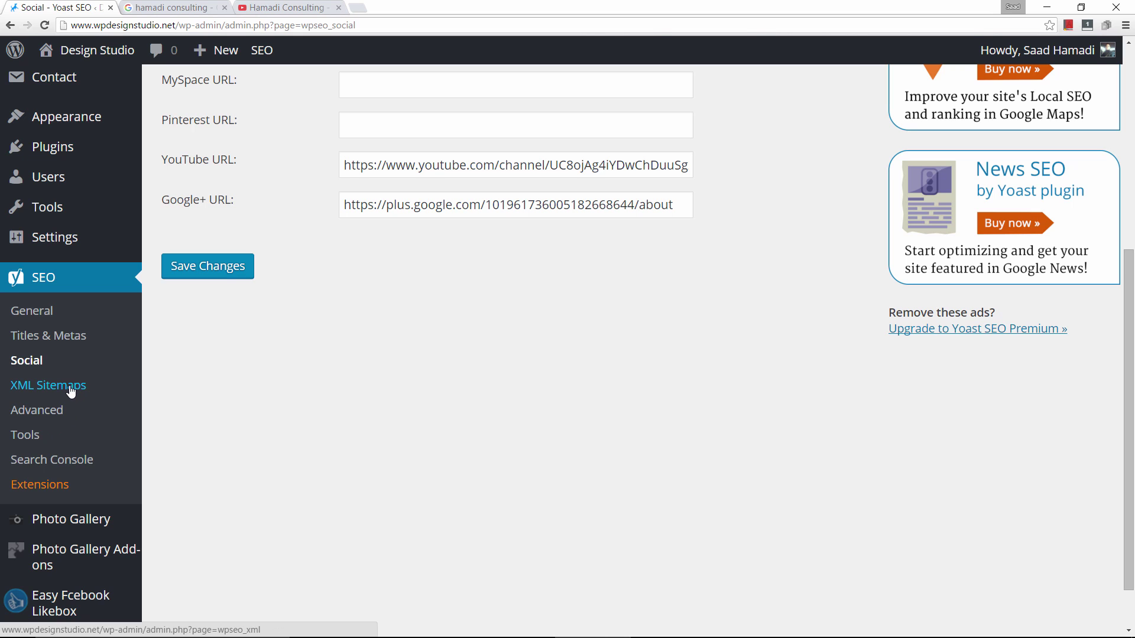
pyautogui.scroll(6, 219, 375)
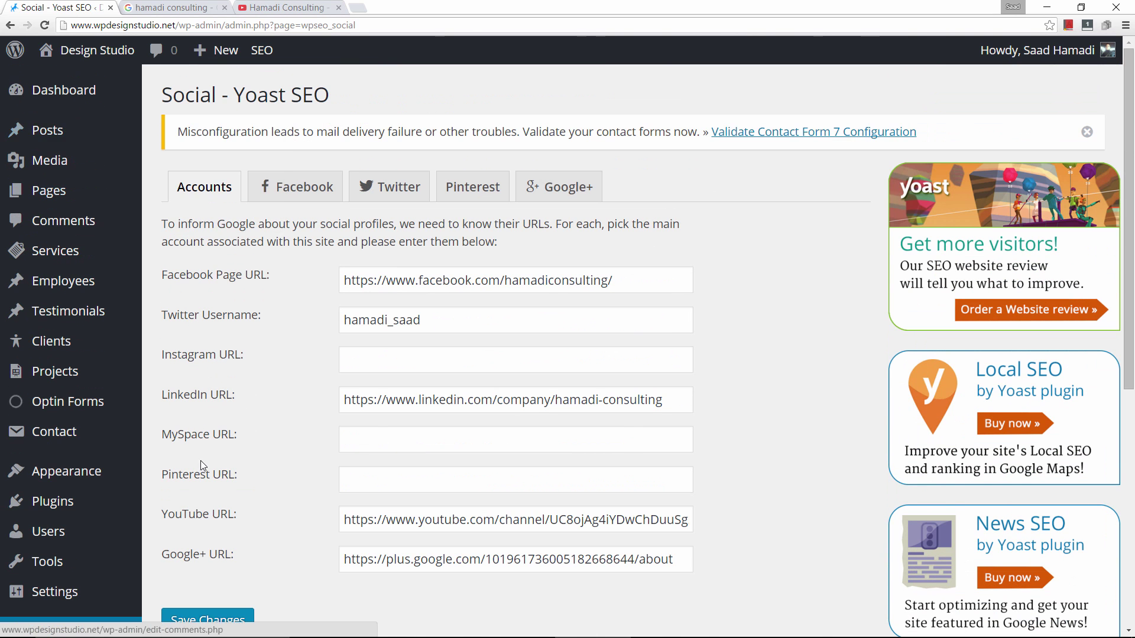
pyautogui.moveTo(47, 140)
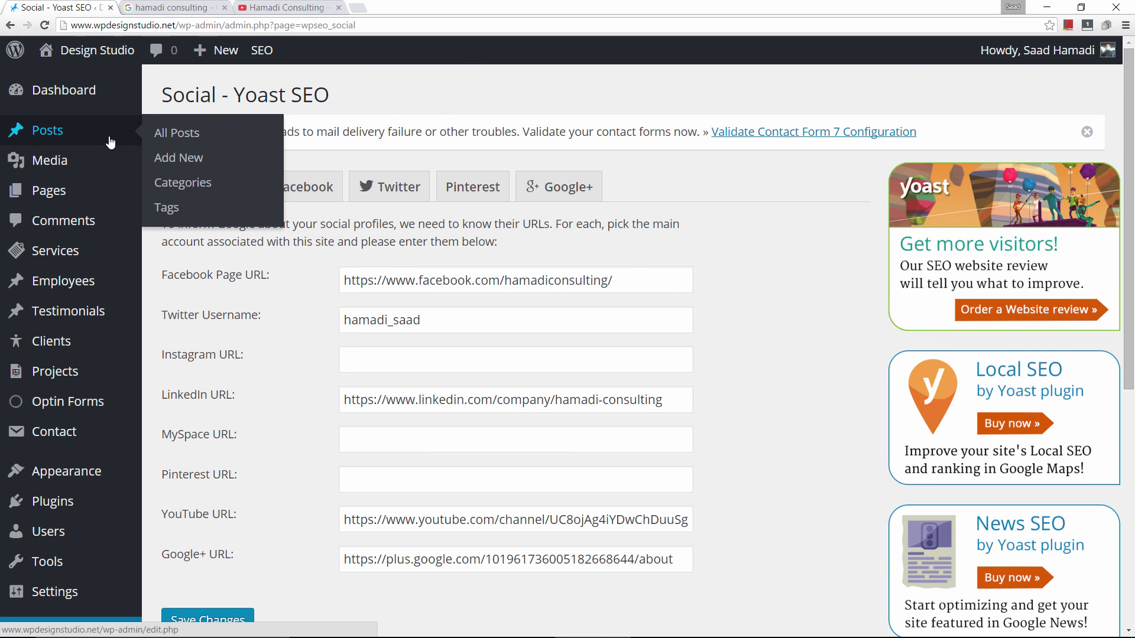
# Step: Create a new post and scroll through its empty Yoast SEO analysis box
pyautogui.click(197, 171)
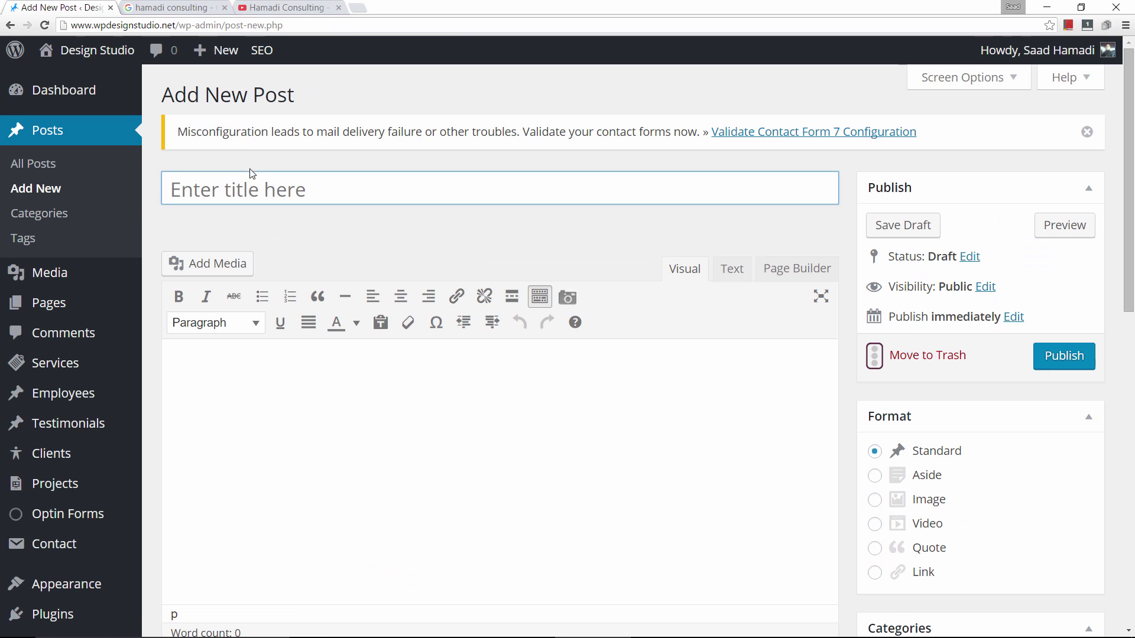
pyautogui.moveTo(260, 50)
pyautogui.scroll(-9, 418, 369)
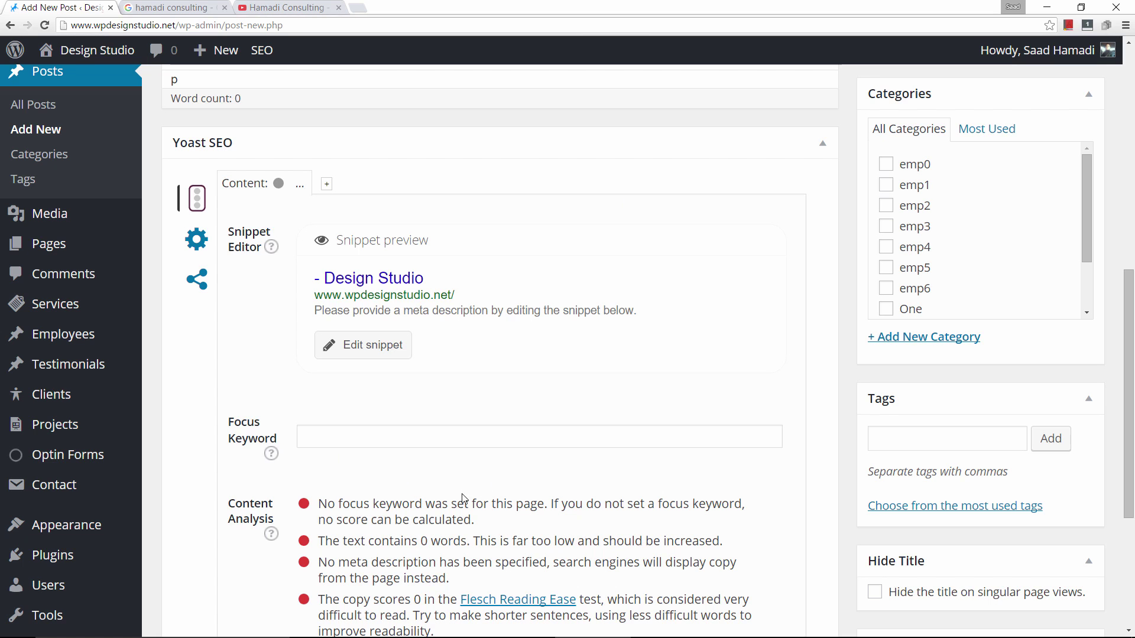
pyautogui.scroll(-2, 562, 355)
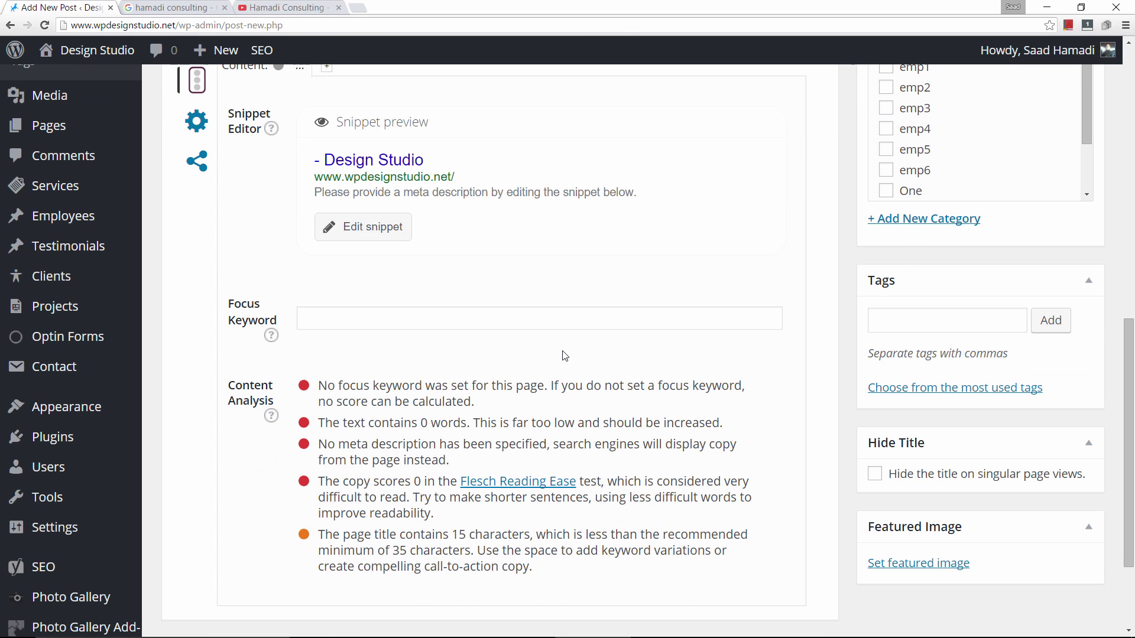
pyautogui.scroll(6, 563, 355)
pyautogui.scroll(5, 564, 355)
# Step: Title the post 'Weight loss' and paste the WebMD article text into the body
pyautogui.click(251, 173)
pyautogui.write('Weight lo')
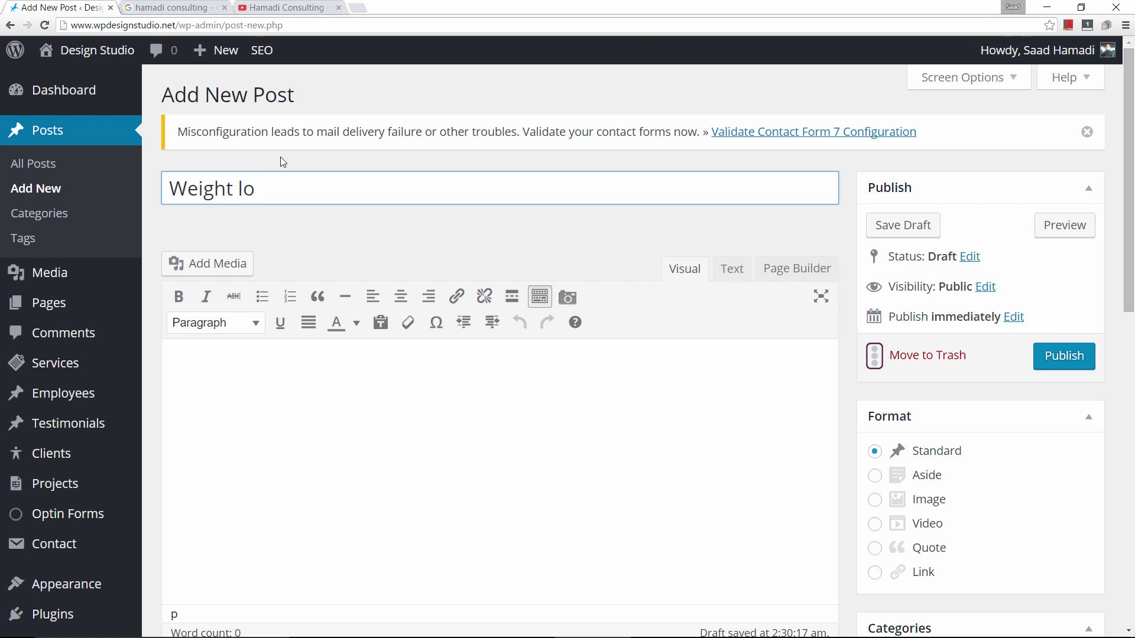
pyautogui.write('ss')
pyautogui.click(266, 415)
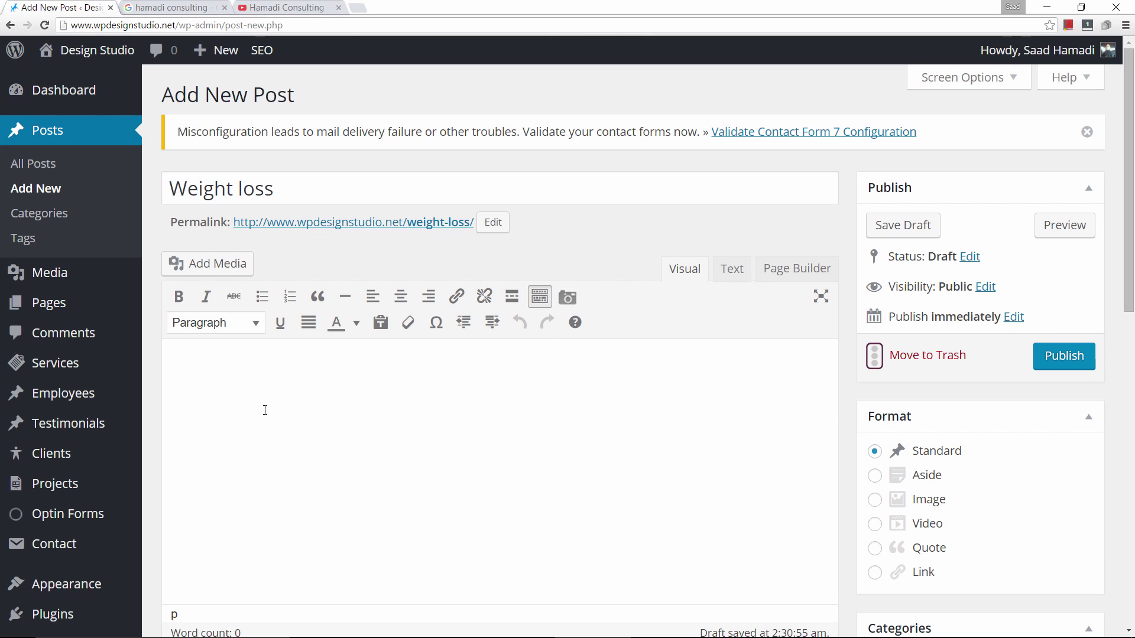
pyautogui.scroll(-9, 416, 423)
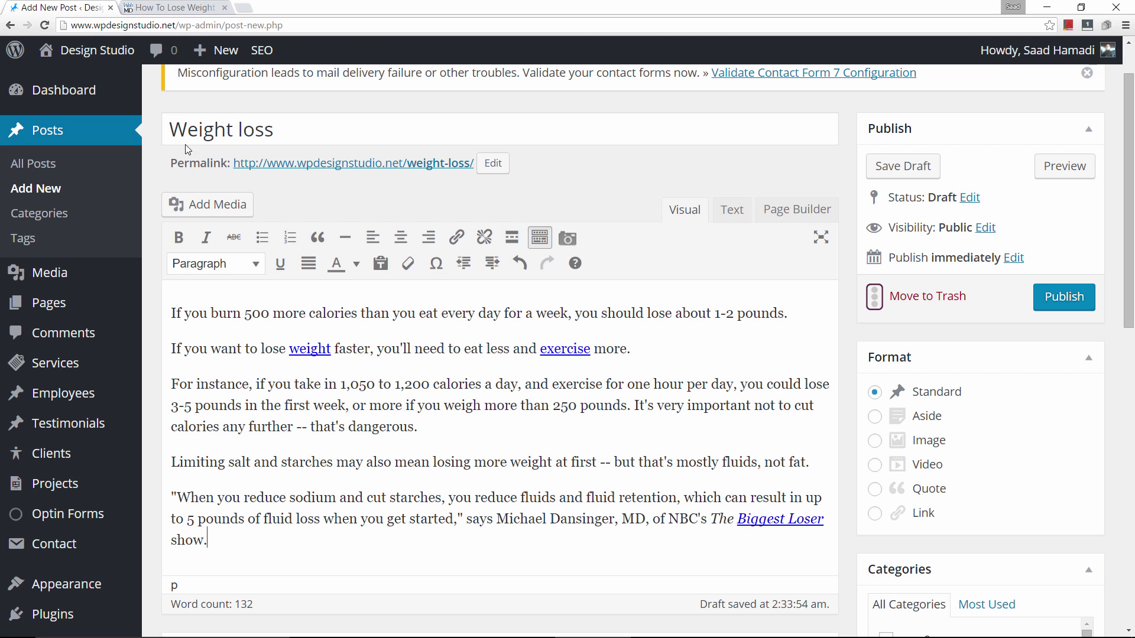
pyautogui.click(159, 8)
# Step: Close the WebMD tab and review the snippet preview and Content Analysis
pyautogui.hotkey('ctrl', 'w')
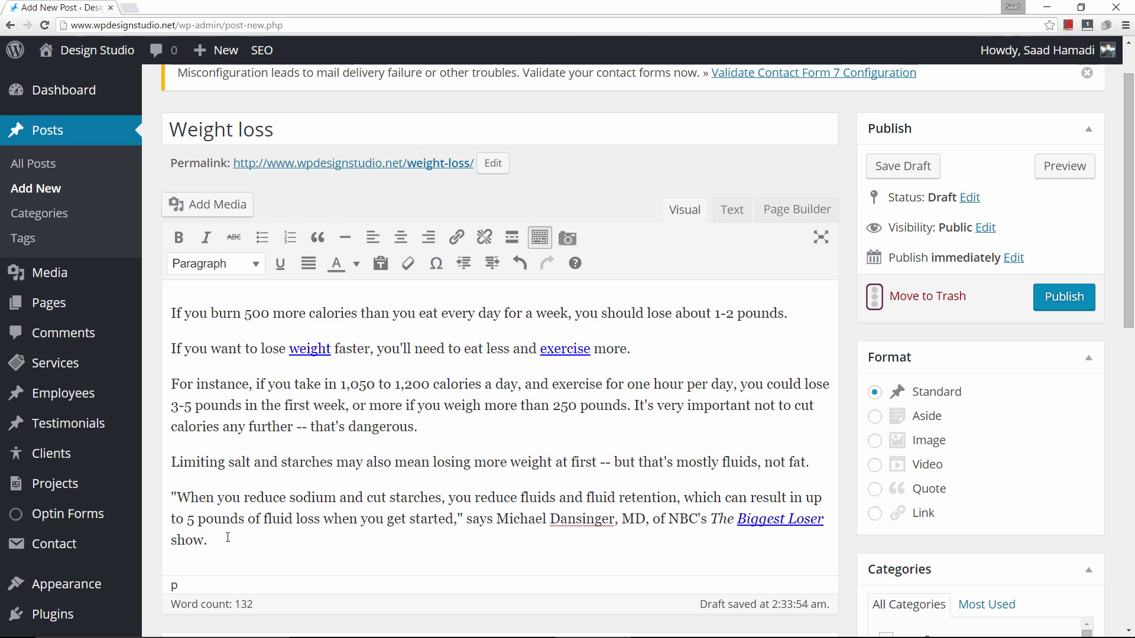
pyautogui.scroll(1, 237, 520)
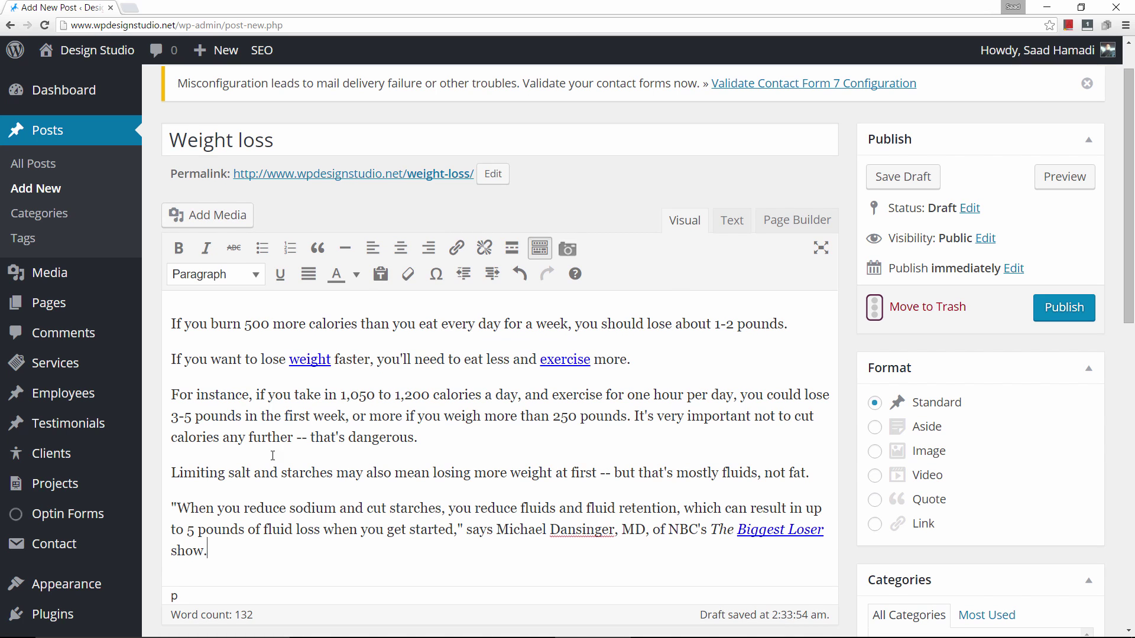
pyautogui.scroll(-10, 273, 456)
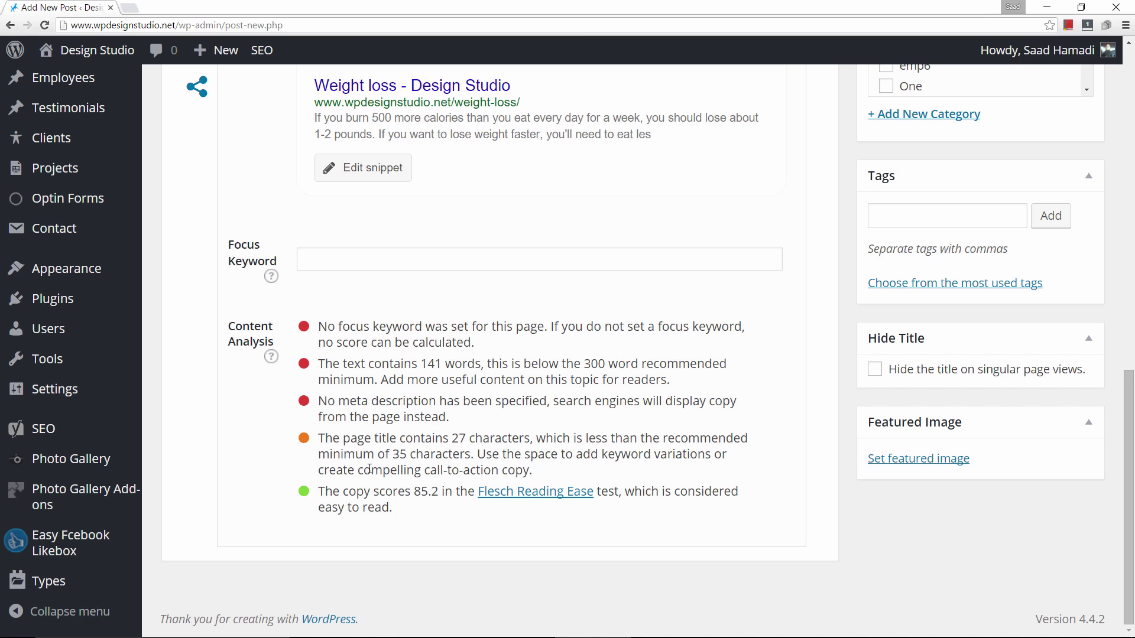
pyautogui.scroll(5, 370, 469)
pyautogui.scroll(-3, 356, 289)
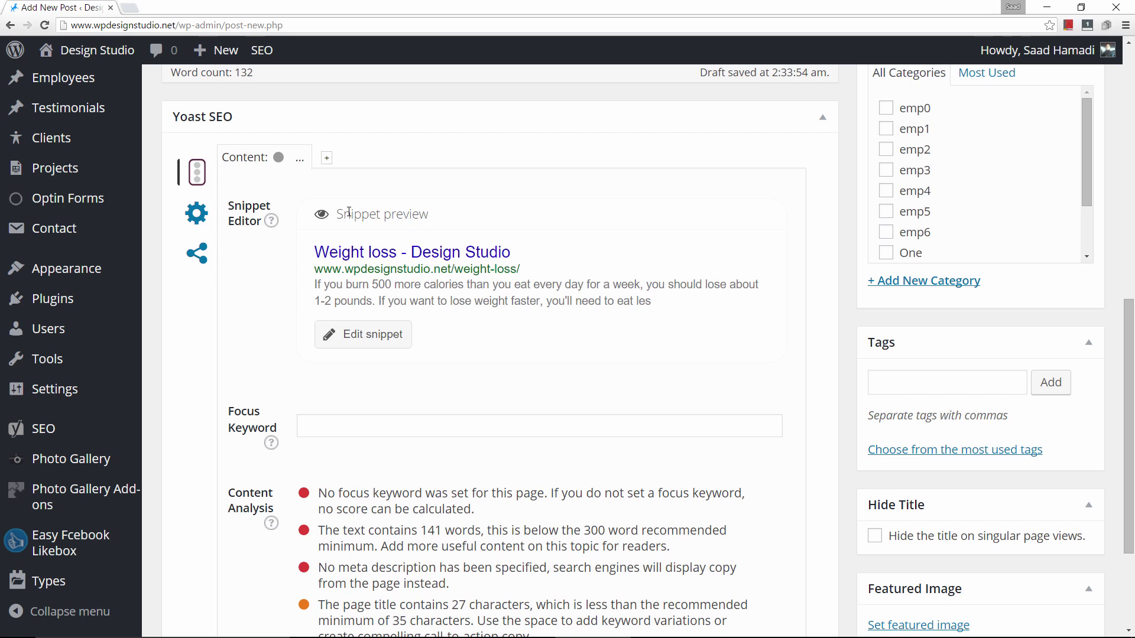
# Step: Search Google for 'how lose weight', scan the results, and return to the post editor
pyautogui.click(128, 7)
pyautogui.click(194, 26)
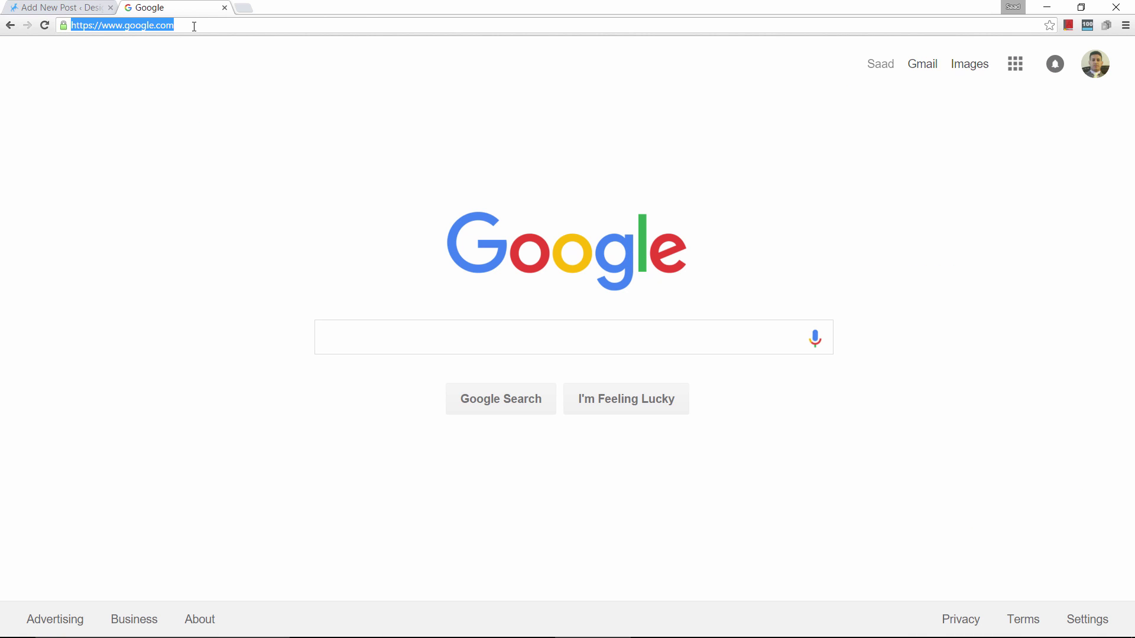
pyautogui.write('how lose weight')
pyautogui.press('Return')
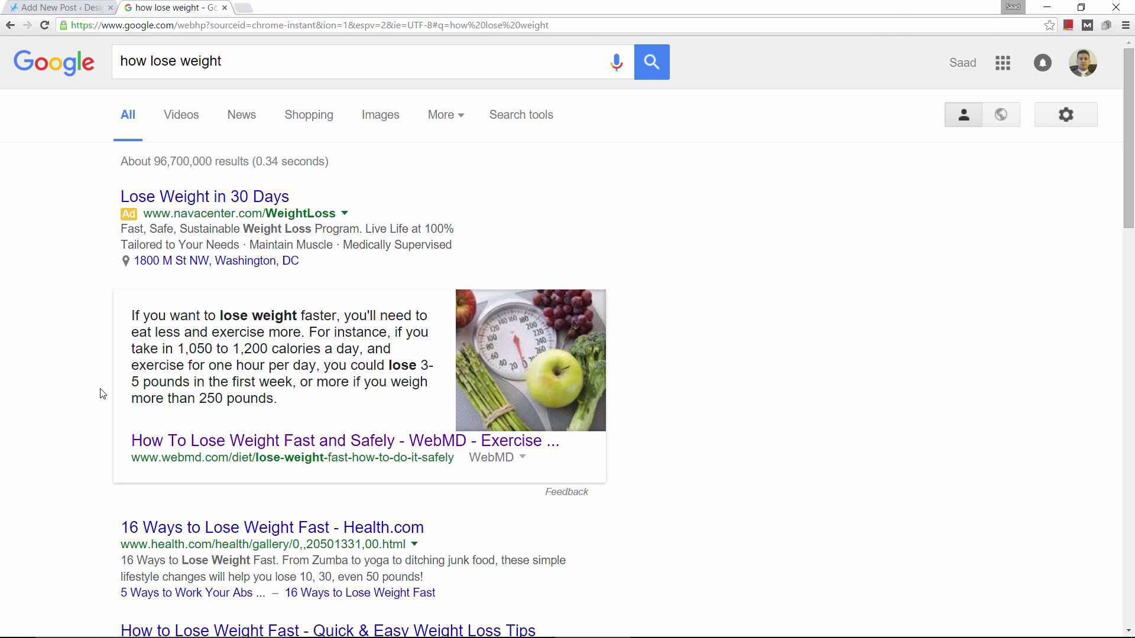
pyautogui.scroll(-6, 103, 394)
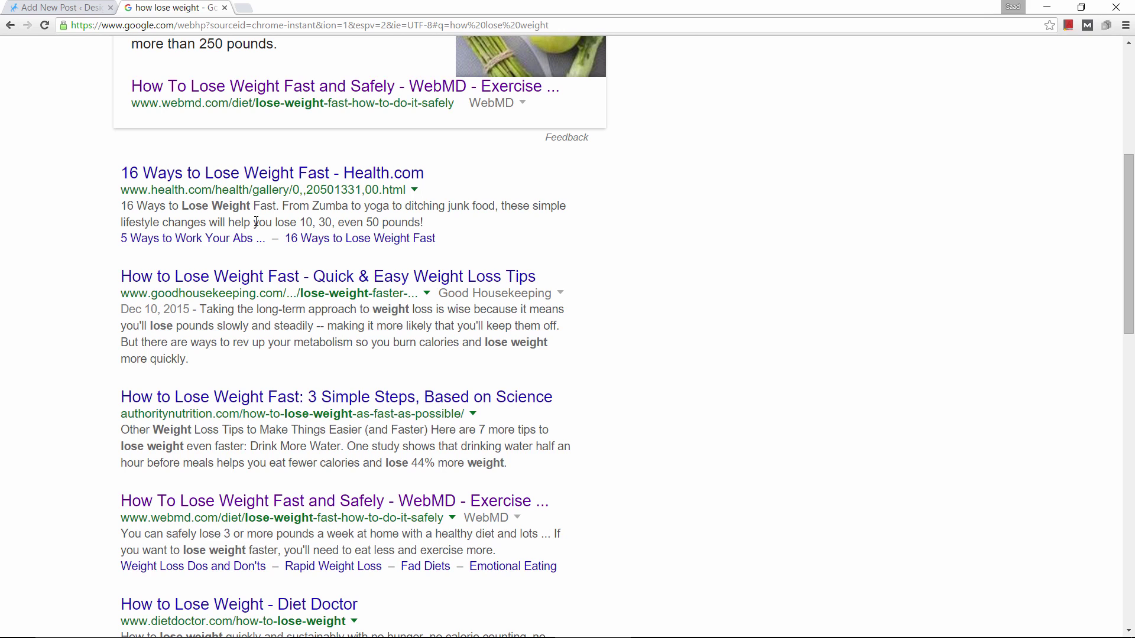
pyautogui.click(44, 9)
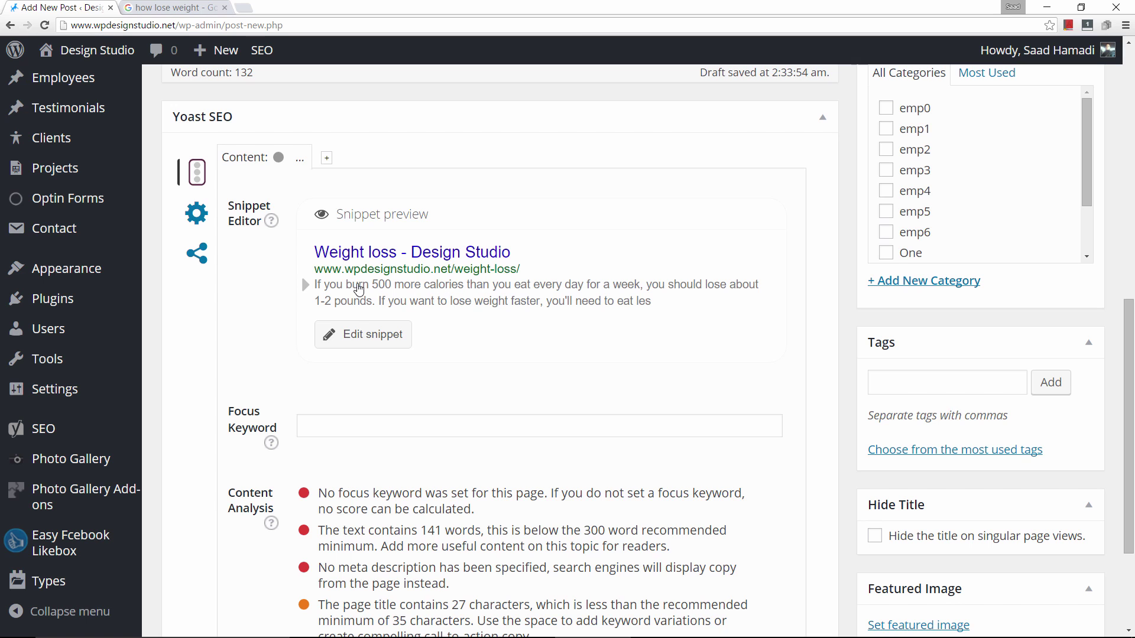
pyautogui.scroll(10, 383, 233)
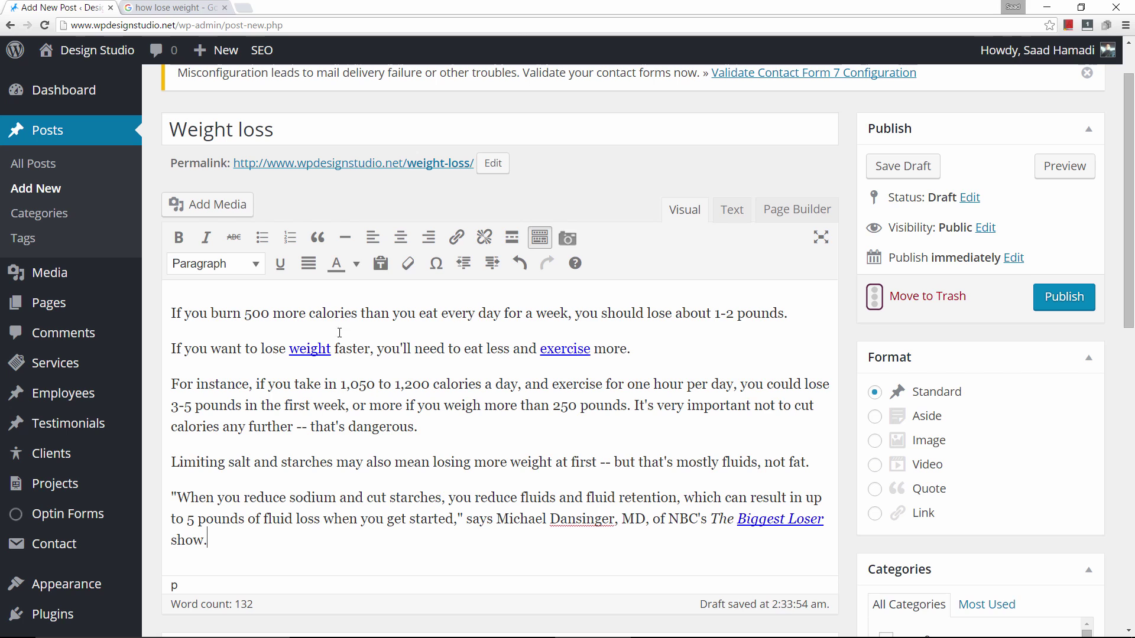
pyautogui.scroll(-8, 398, 376)
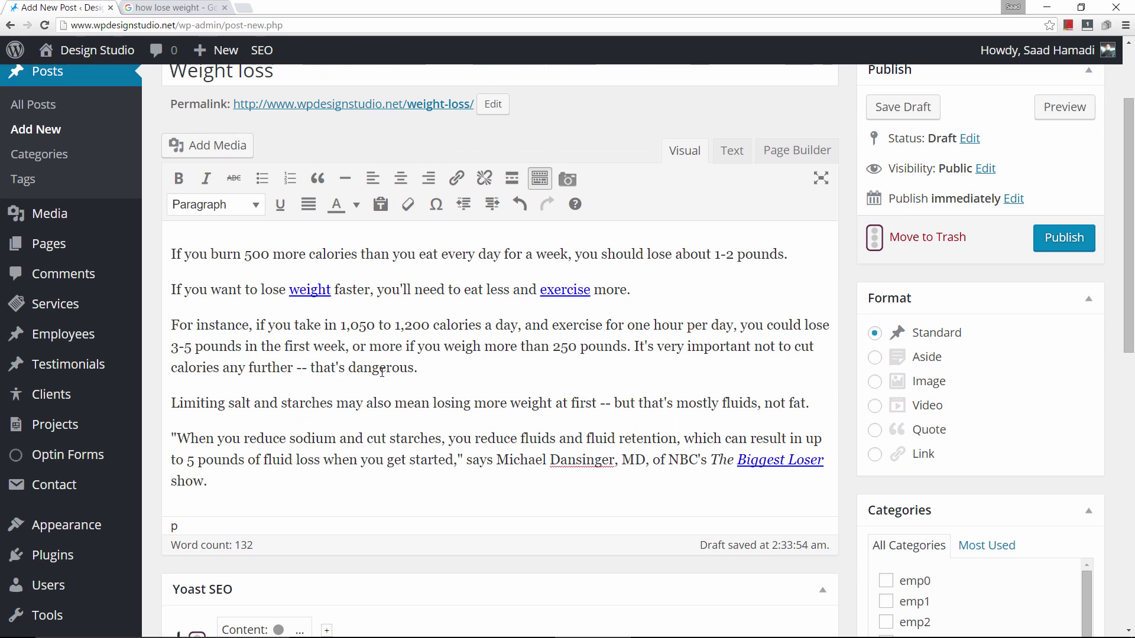
pyautogui.scroll(-1, 388, 335)
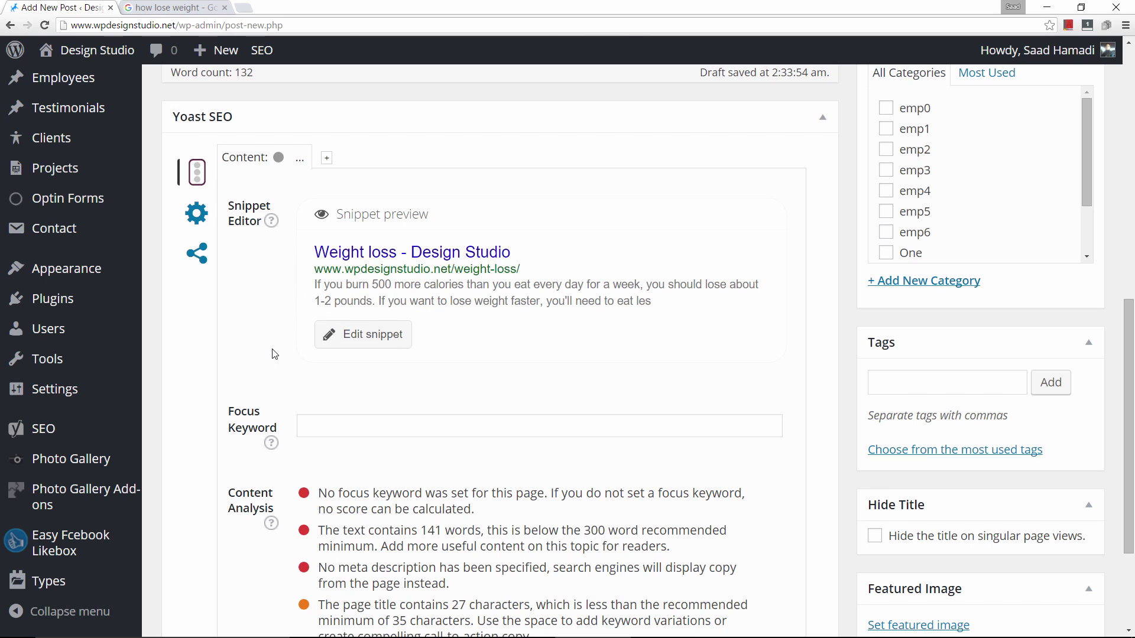
pyautogui.click(302, 426)
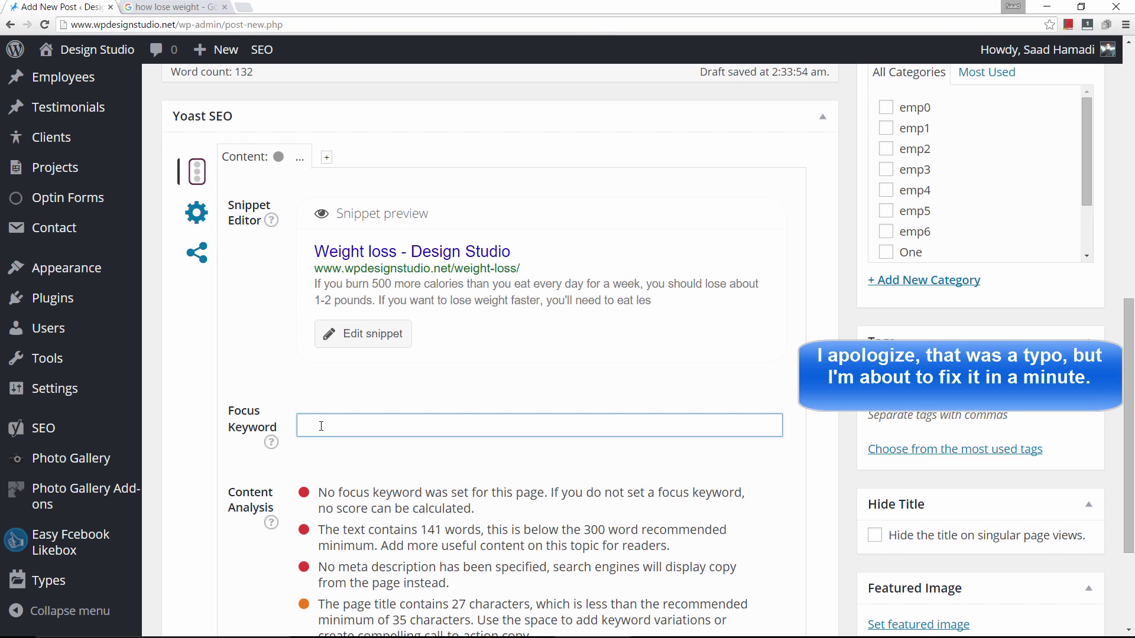
# Step: Enter 'wight loss' as the focus keyword and review the re-scored Content Analysis
pyautogui.write('wight loss')
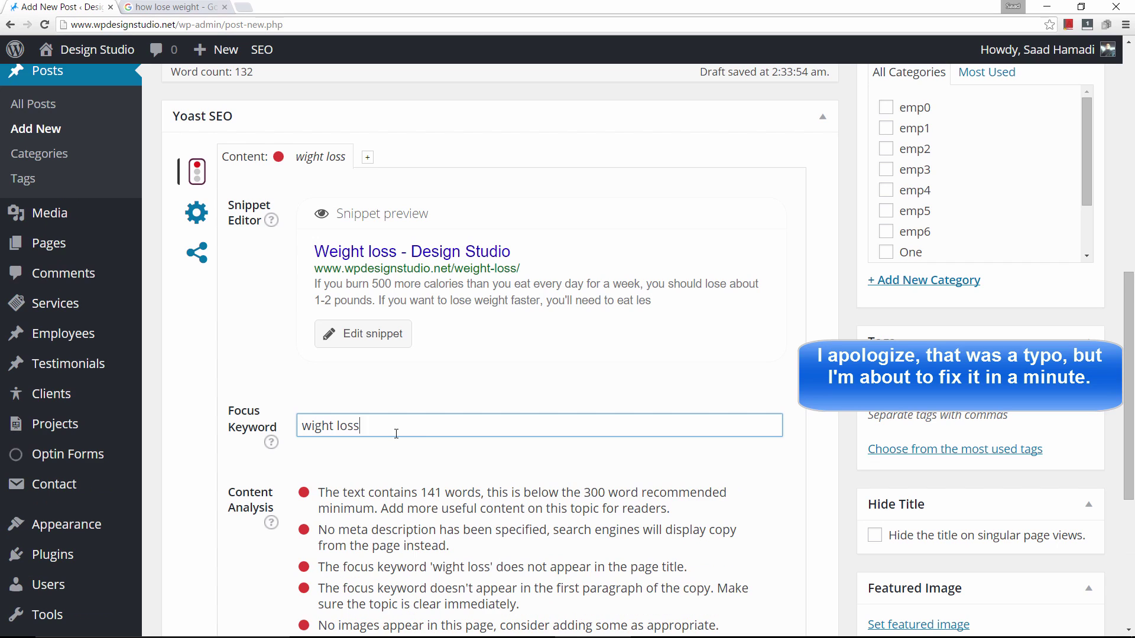
pyautogui.scroll(-2, 330, 424)
pyautogui.scroll(-2, 329, 424)
pyautogui.scroll(2, 387, 345)
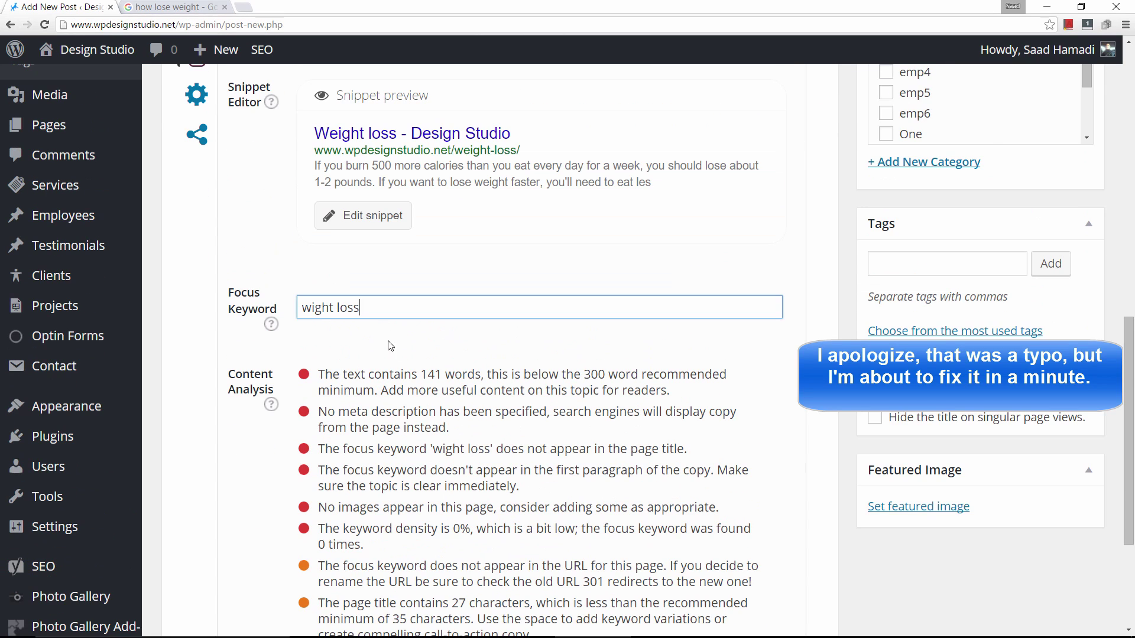
pyautogui.scroll(-1, 438, 303)
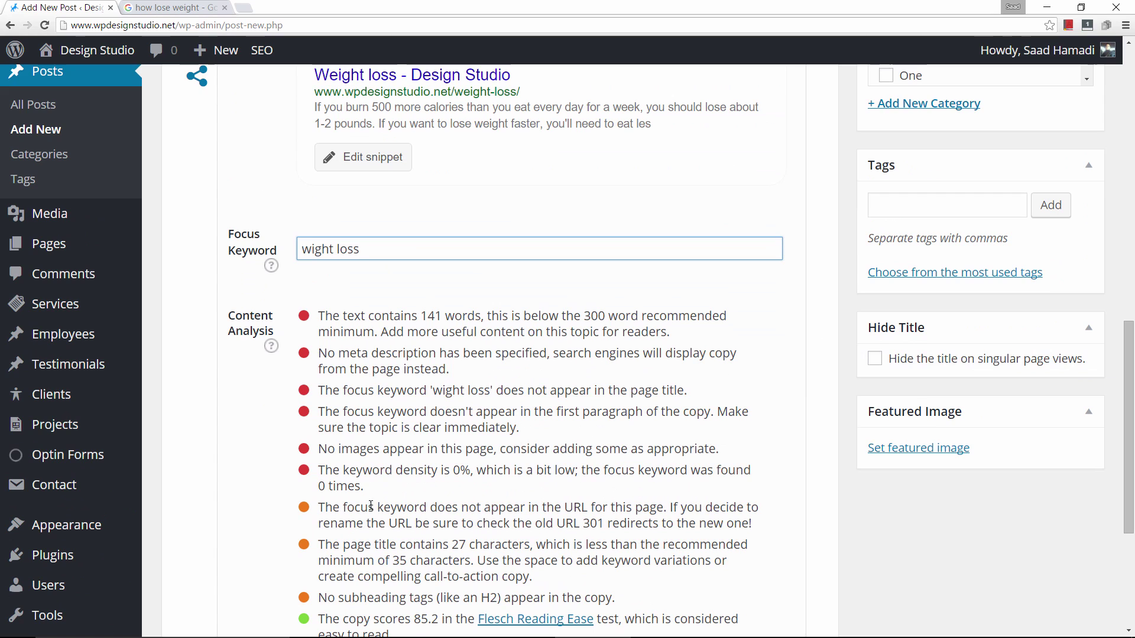
pyautogui.scroll(-2, 369, 504)
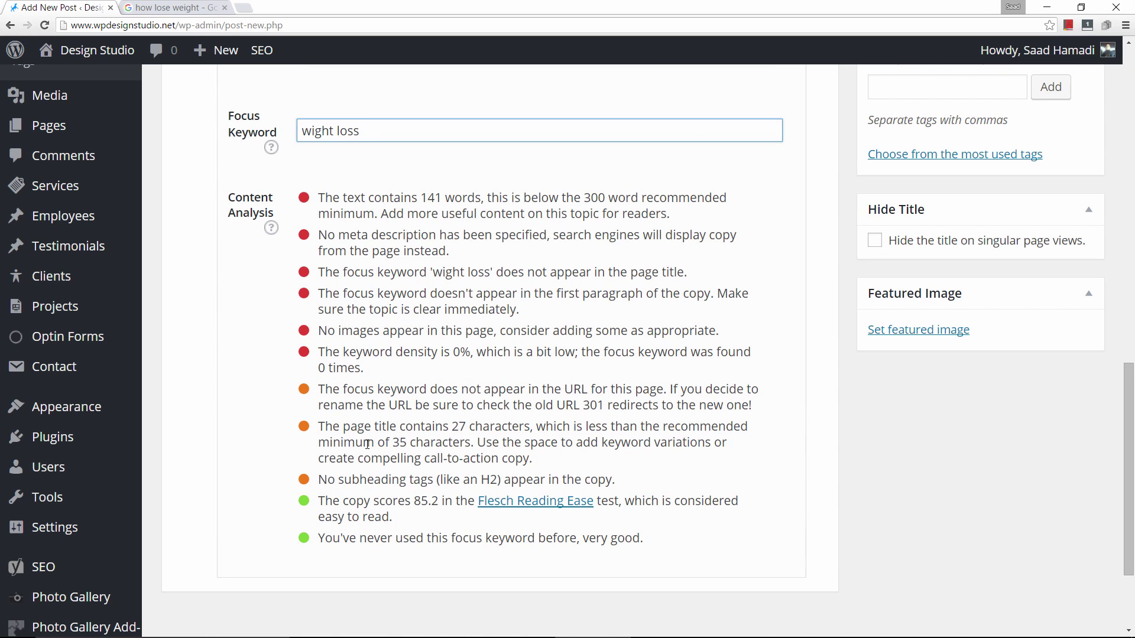
pyautogui.scroll(3, 372, 426)
pyautogui.scroll(1, 375, 421)
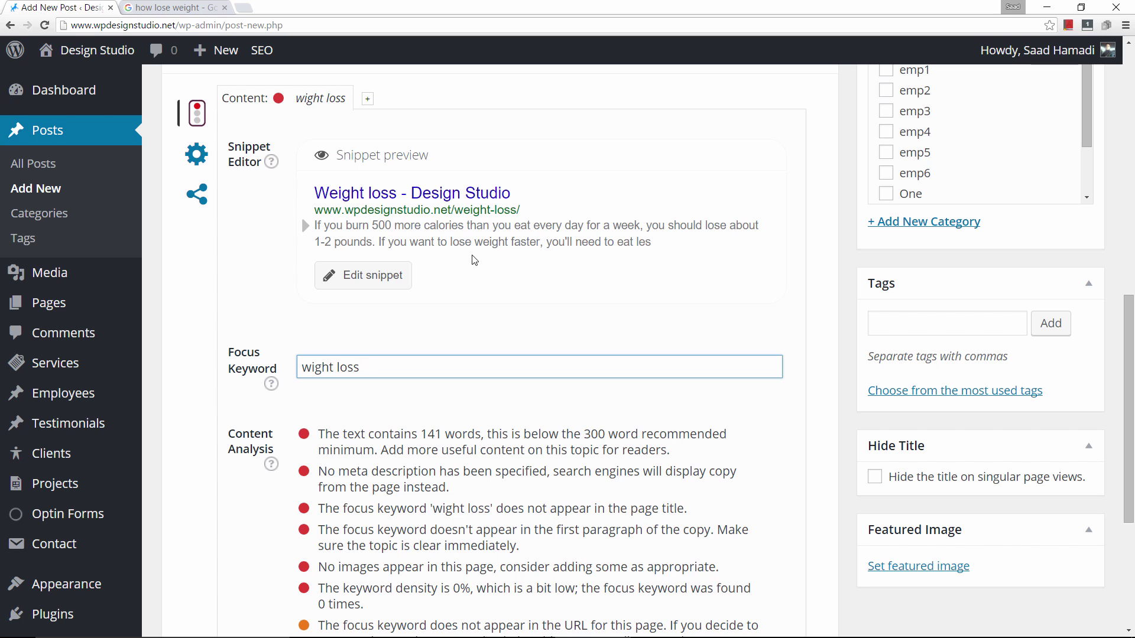
# Step: Open the Yoast snippet editor and place the cursor in the Meta description box
pyautogui.click(356, 276)
pyautogui.scroll(-3, 373, 414)
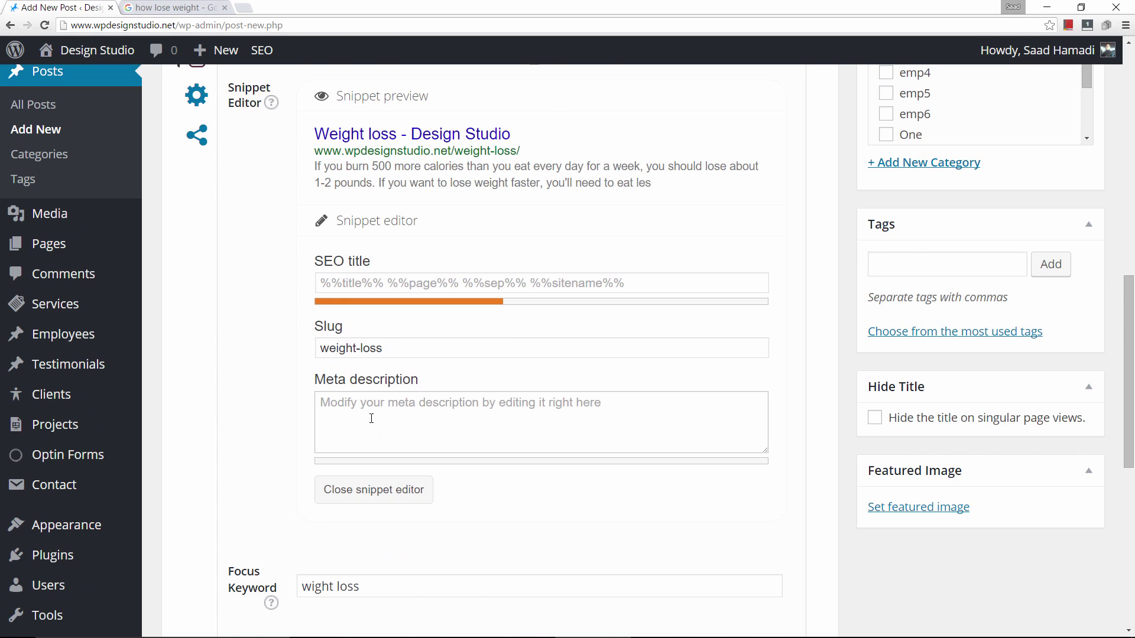
pyautogui.scroll(2, 373, 423)
pyautogui.scroll(-2, 343, 429)
pyautogui.click(342, 304)
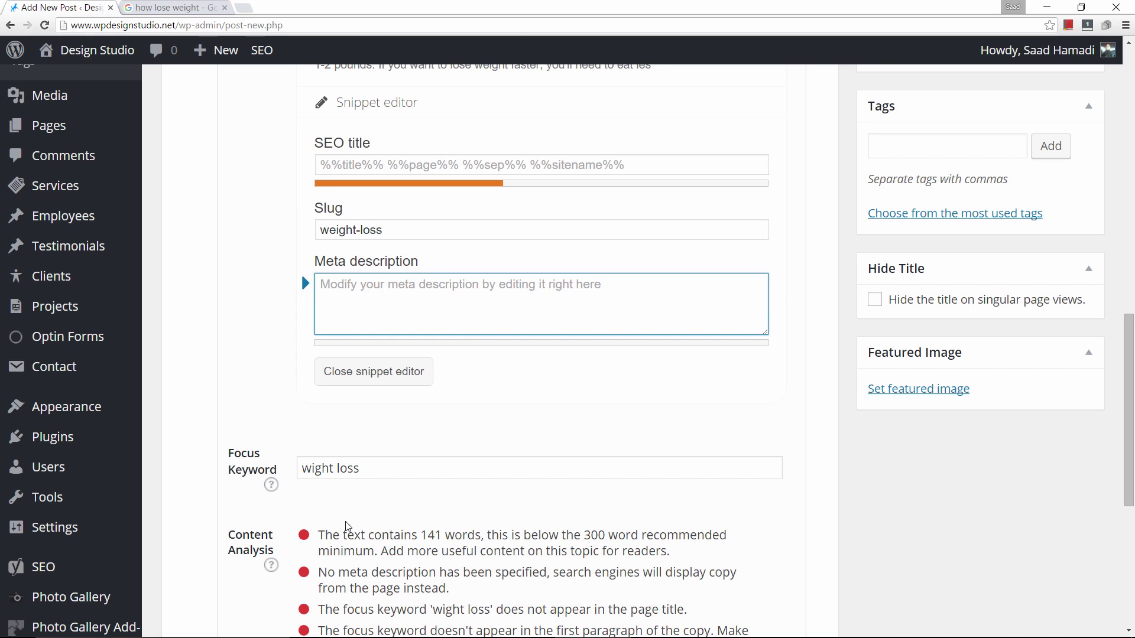
pyautogui.scroll(2, 375, 186)
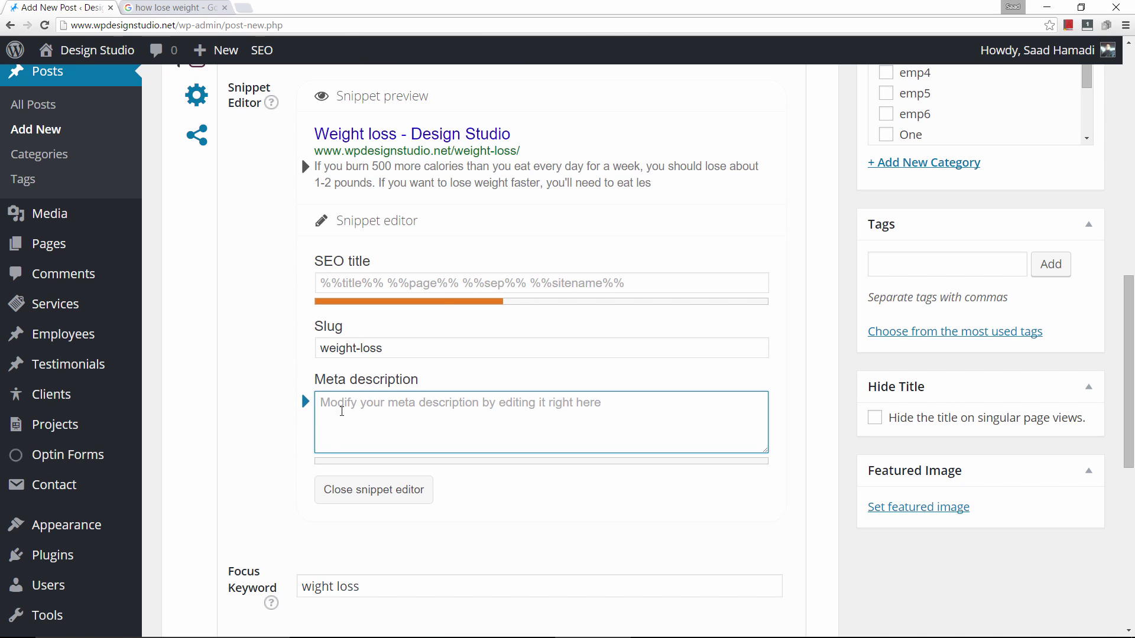
# Step: Write the meta description about following 5 tips to lose weight fast, ending 'Are you ready?'
pyautogui.write('Weight l')
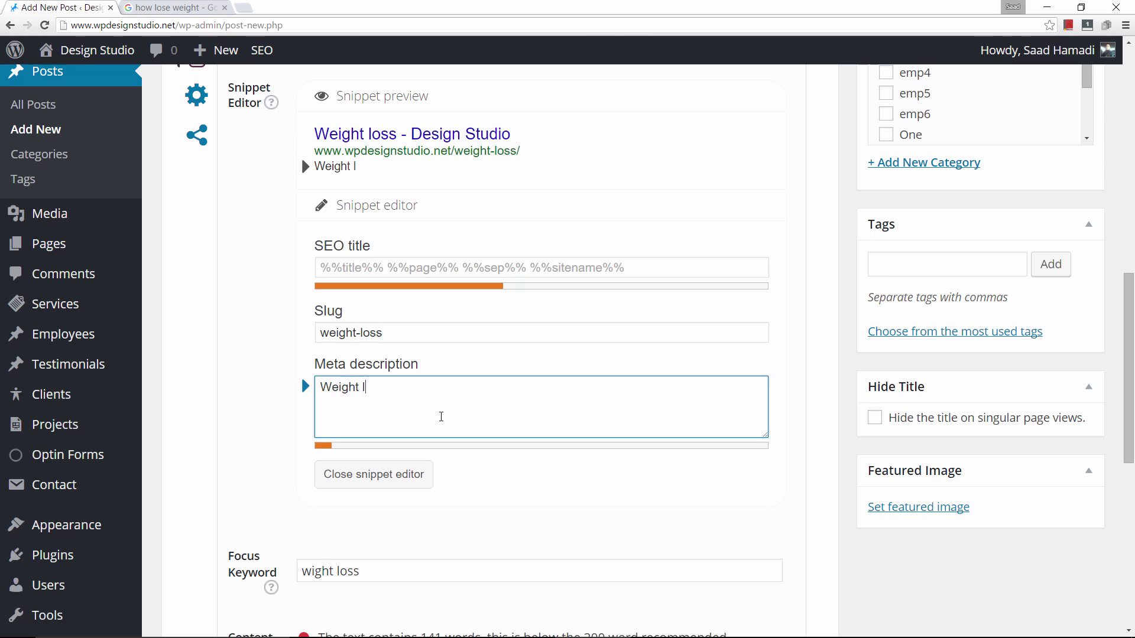
pyautogui.write('oss is not a')
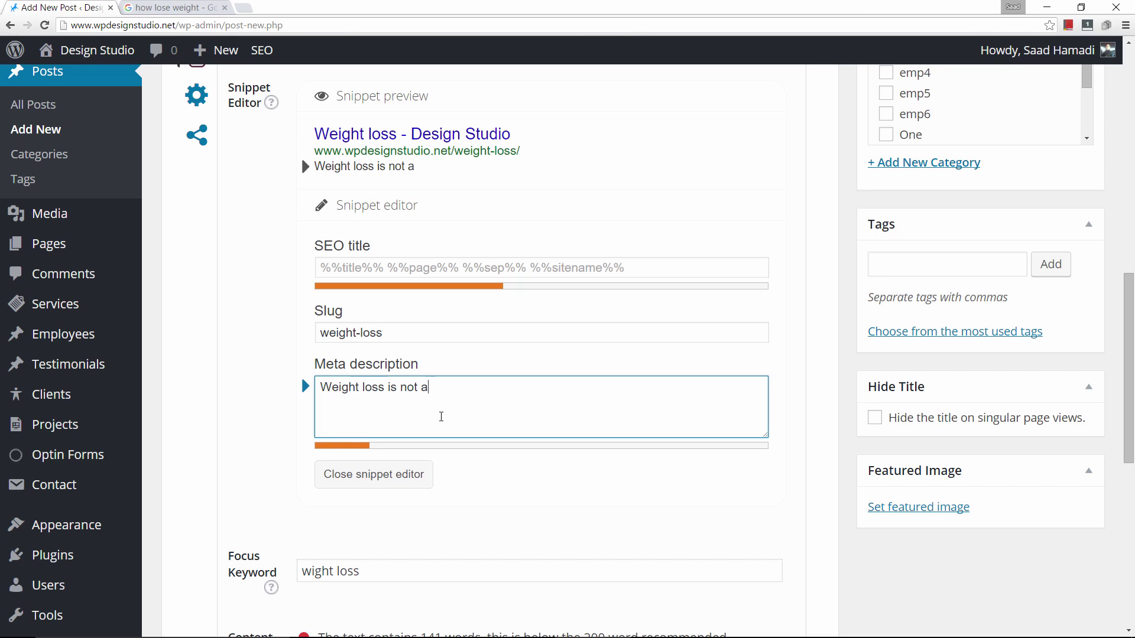
pyautogui.write('s hard as you think')
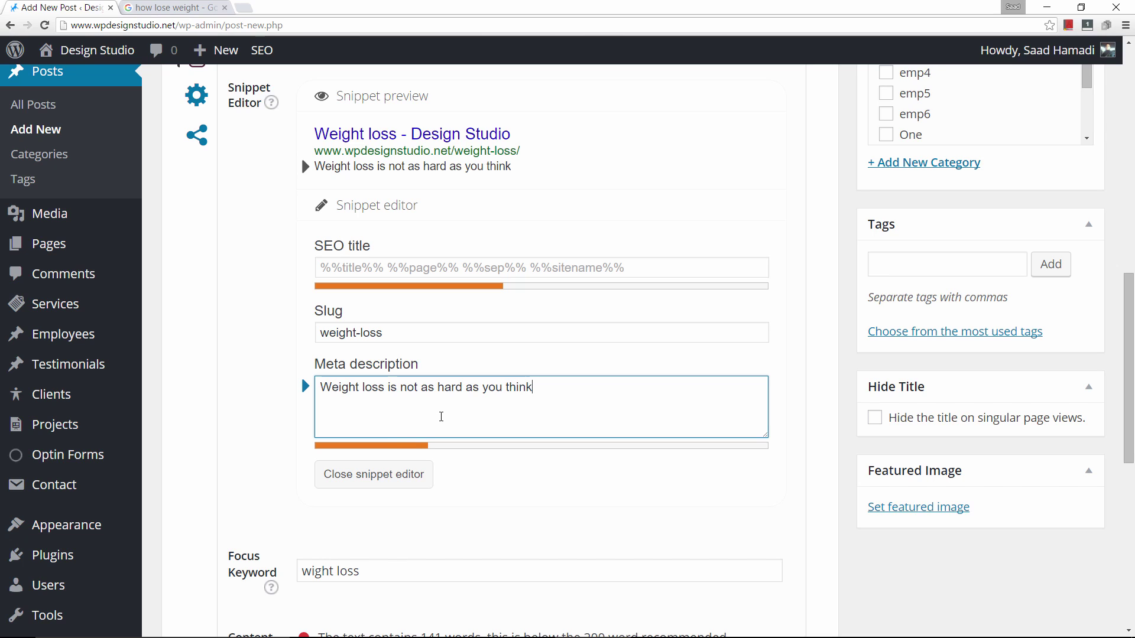
pyautogui.write(', if you can ')
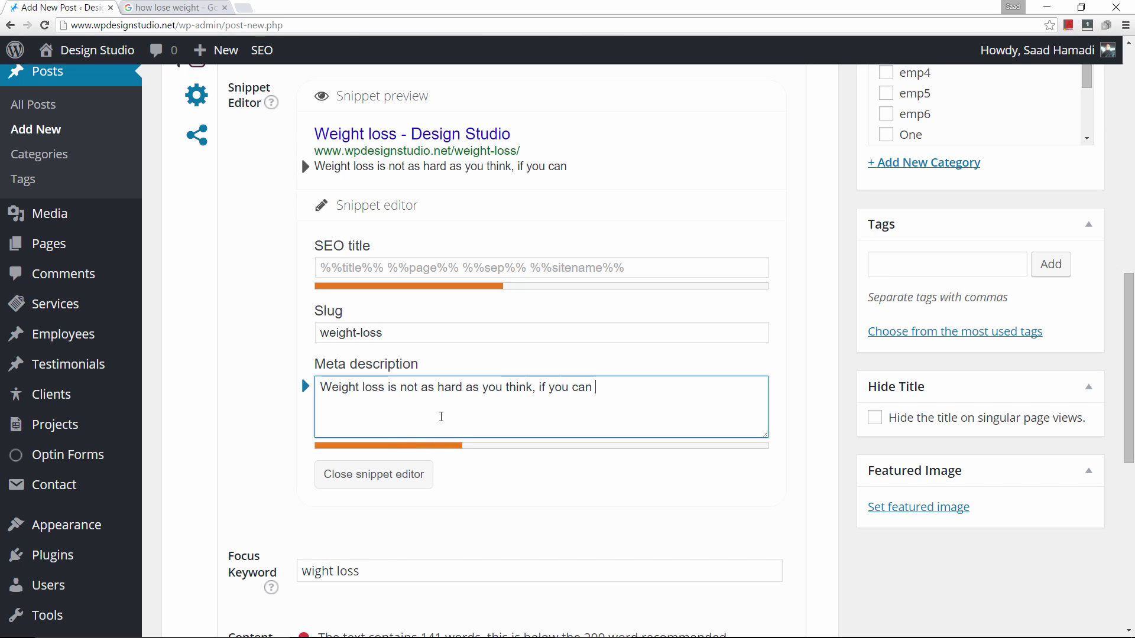
pyautogui.write('follow these 5 tips. Just do the following')
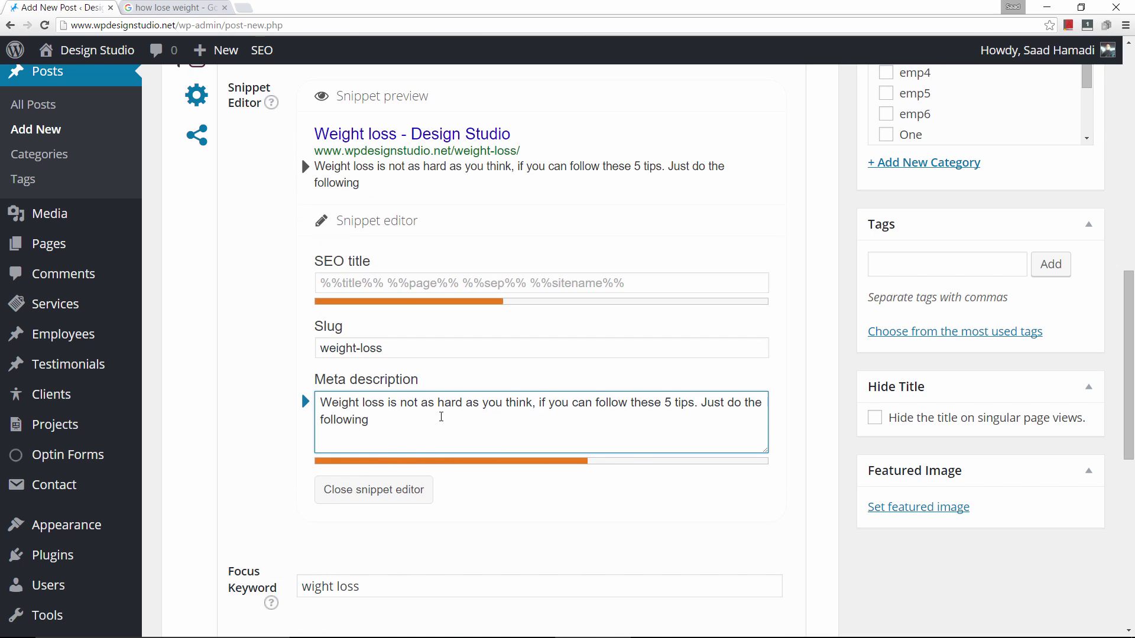
pyautogui.write(' fun exercises')
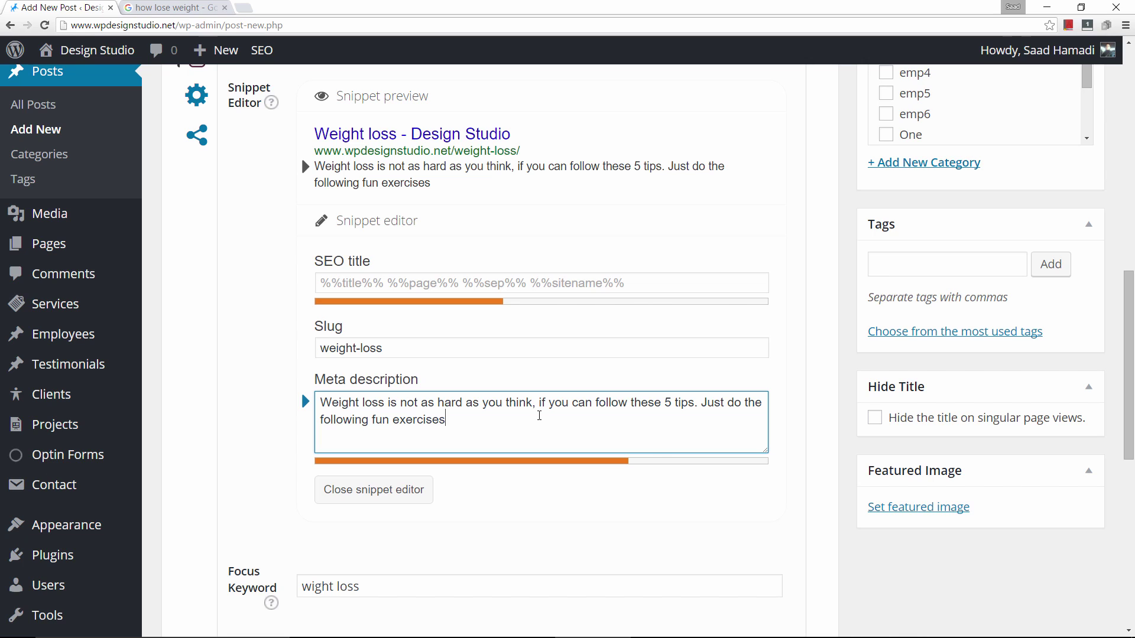
pyautogui.write('and you will')
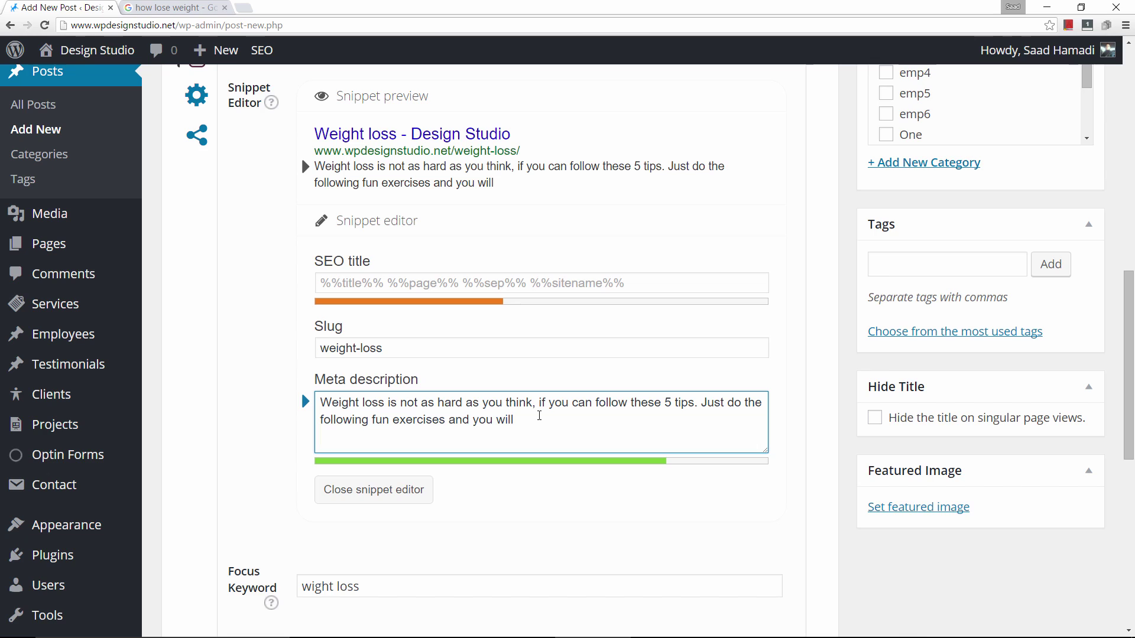
pyautogui.write(' lose weg')
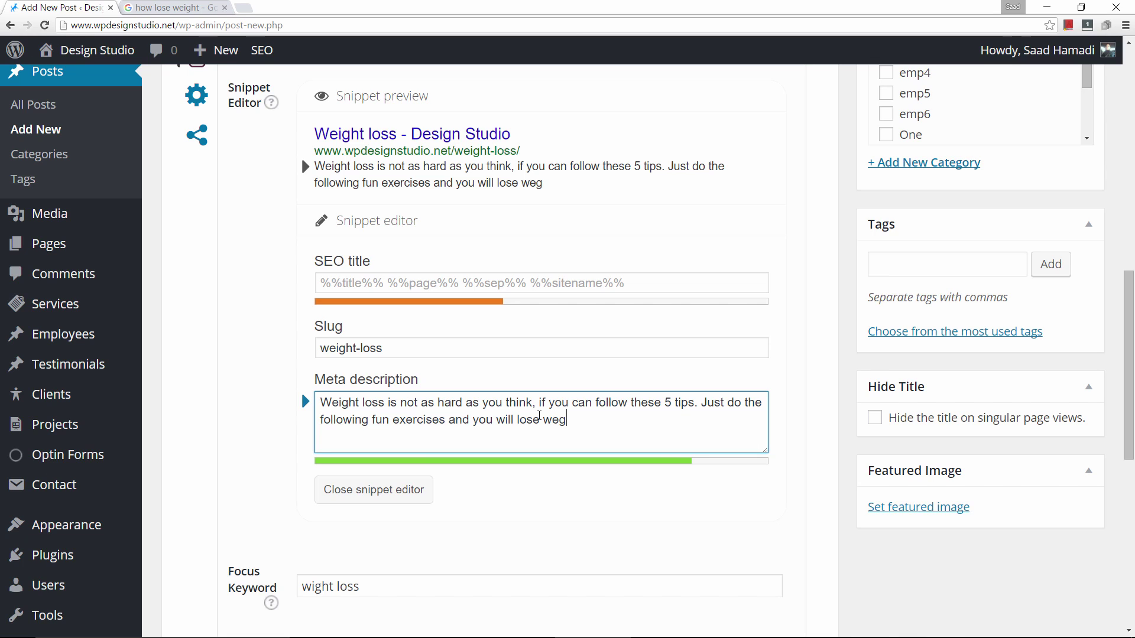
pyautogui.press('BackSpace')
pyautogui.write('ight fast. ')
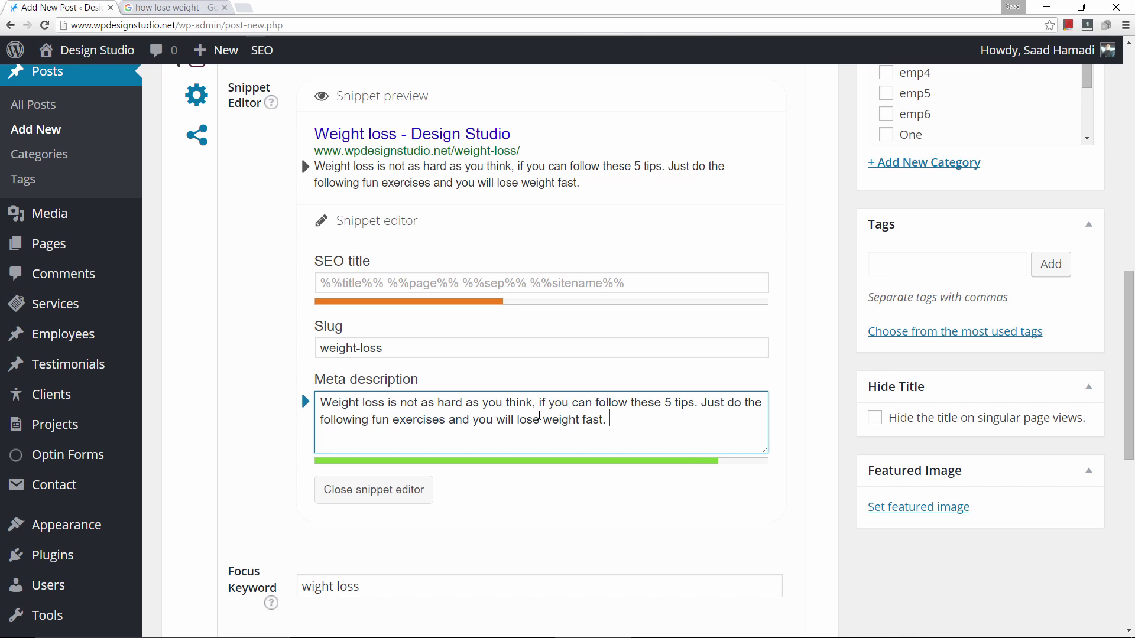
pyautogui.write('adkfjdsklf')
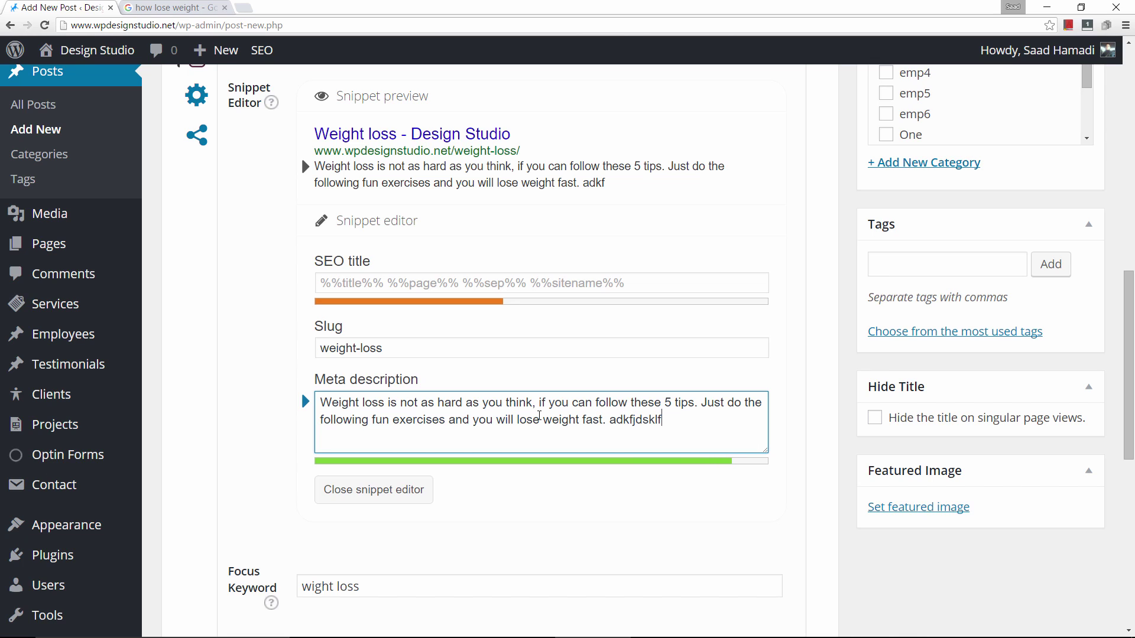
pyautogui.write('d fd fsfdf')
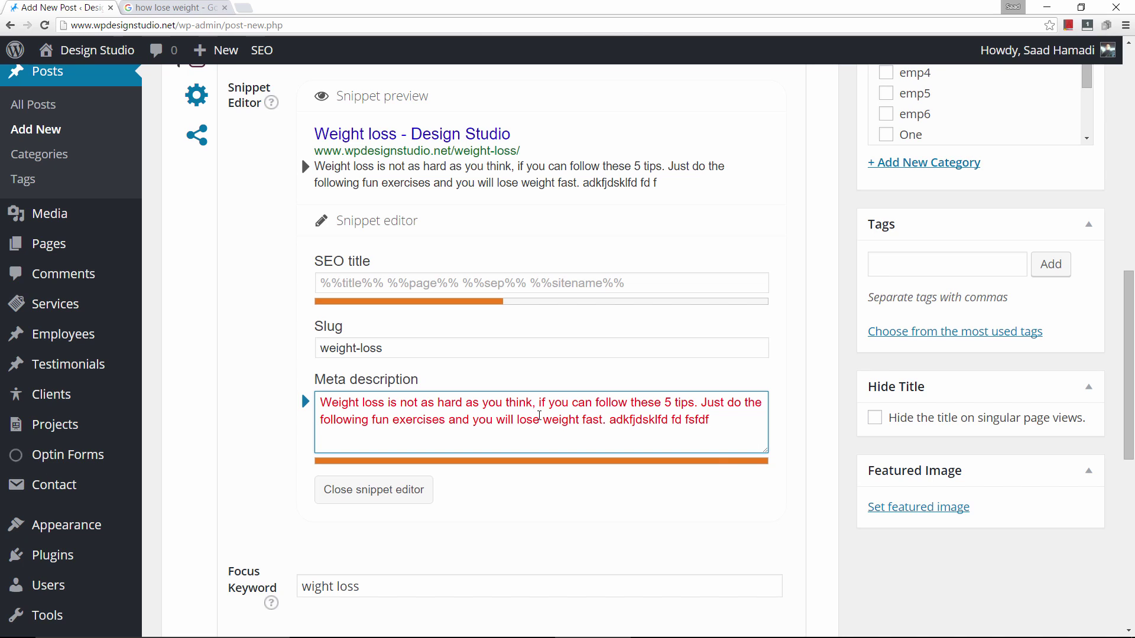
pyautogui.press('BackSpace')
pyautogui.press('BackSpace')
pyautogui.press('BackSpace')
pyautogui.press('BackSpace')
pyautogui.press('BackSpace')
pyautogui.press('BackSpace')
pyautogui.press('BackSpace')
pyautogui.press('BackSpace')
pyautogui.press('BackSpace')
pyautogui.press('BackSpace')
pyautogui.press('BackSpace')
pyautogui.press('BackSpace')
pyautogui.press('BackSpace')
pyautogui.press('BackSpace')
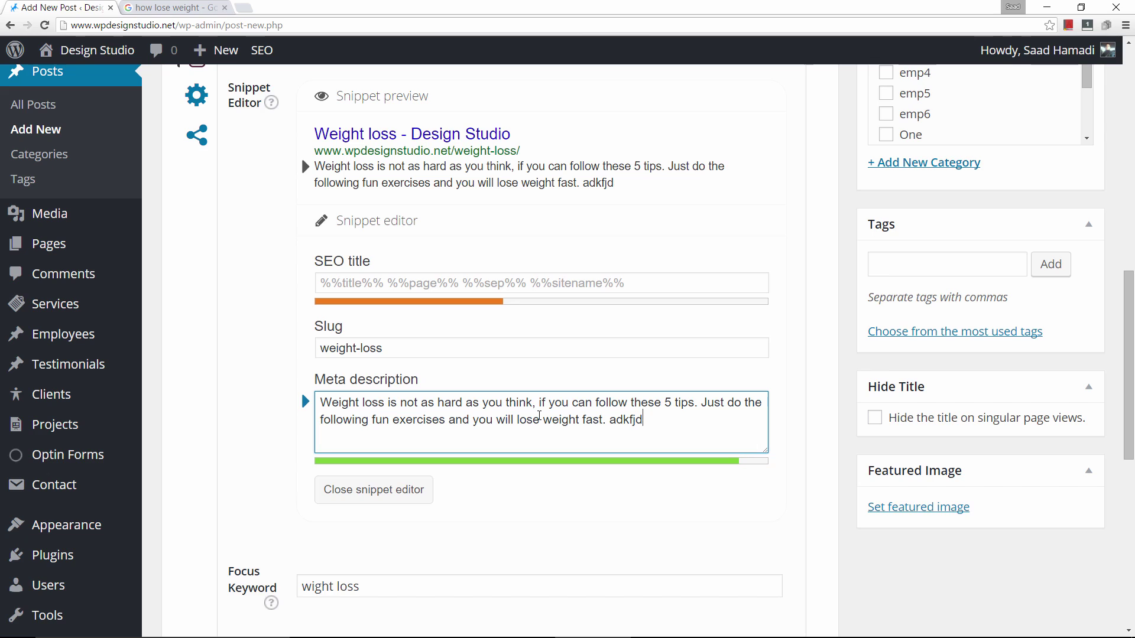
pyautogui.press('BackSpace')
pyautogui.press('BackSpace')
pyautogui.press('BackSpace')
pyautogui.press('BackSpace')
pyautogui.press('BackSpace')
pyautogui.press('BackSpace')
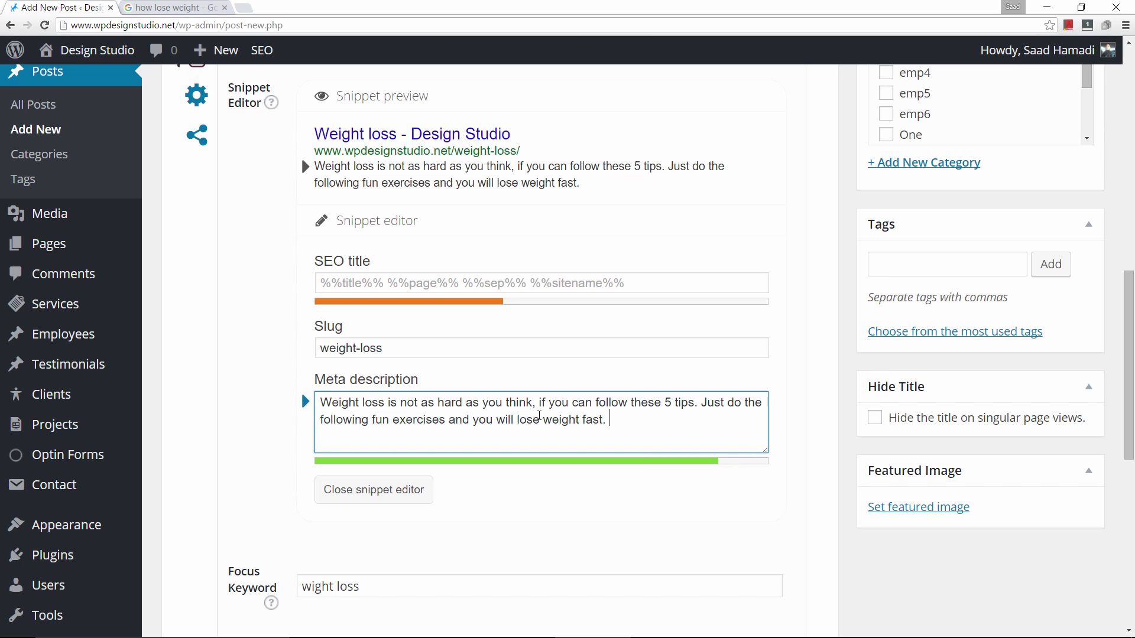
pyautogui.write('Are you ready?')
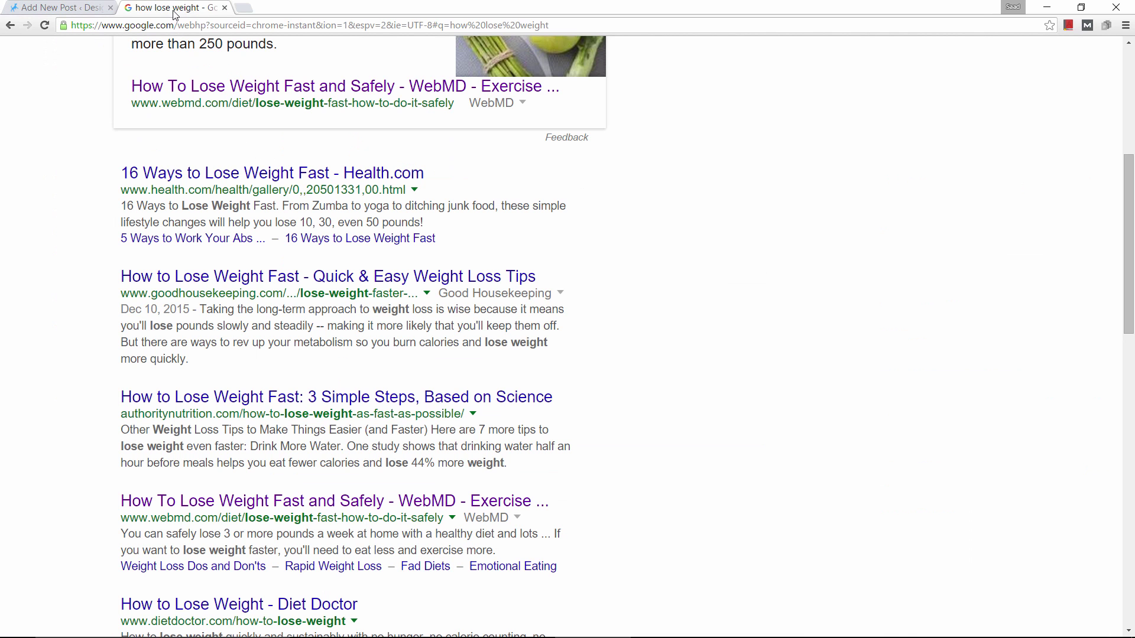
pyautogui.click(166, 13)
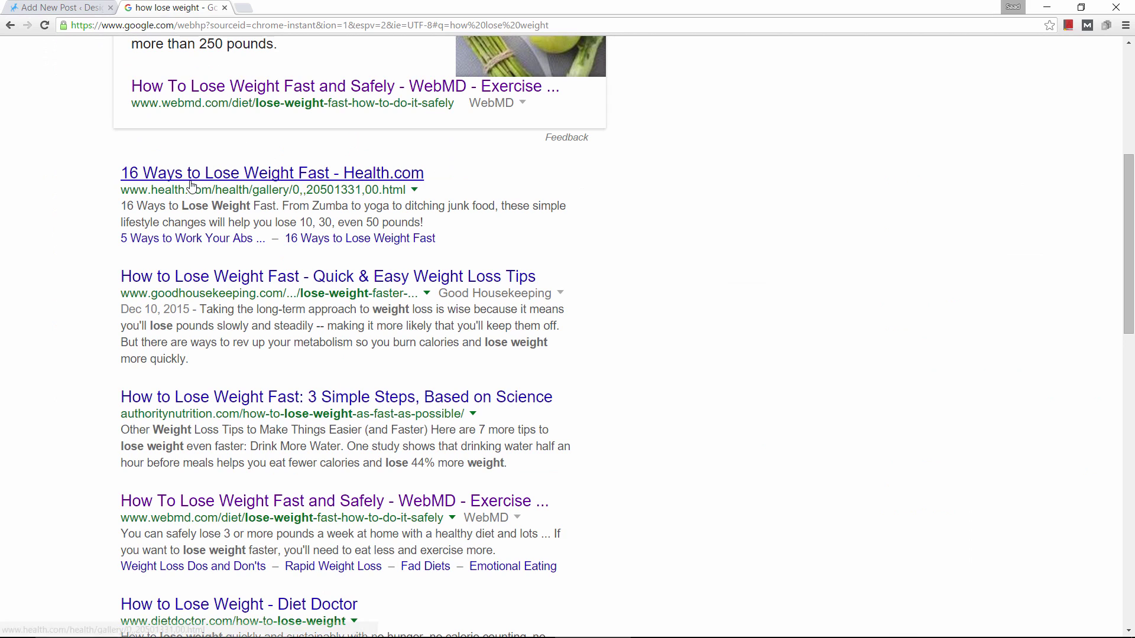
pyautogui.click(60, 8)
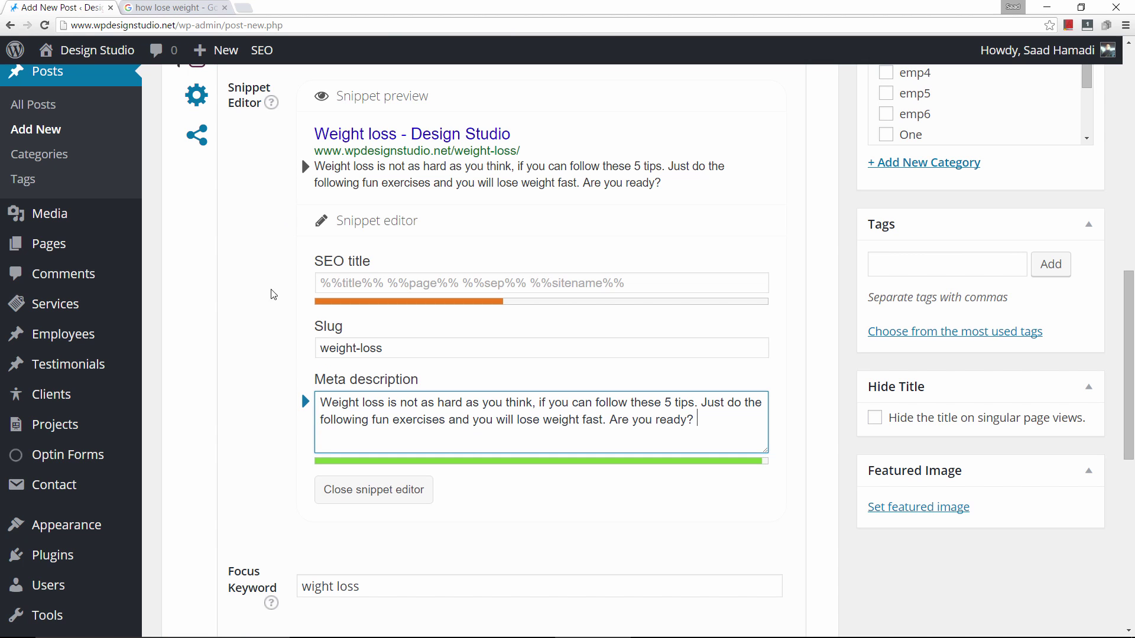
pyautogui.scroll(-9, 278, 310)
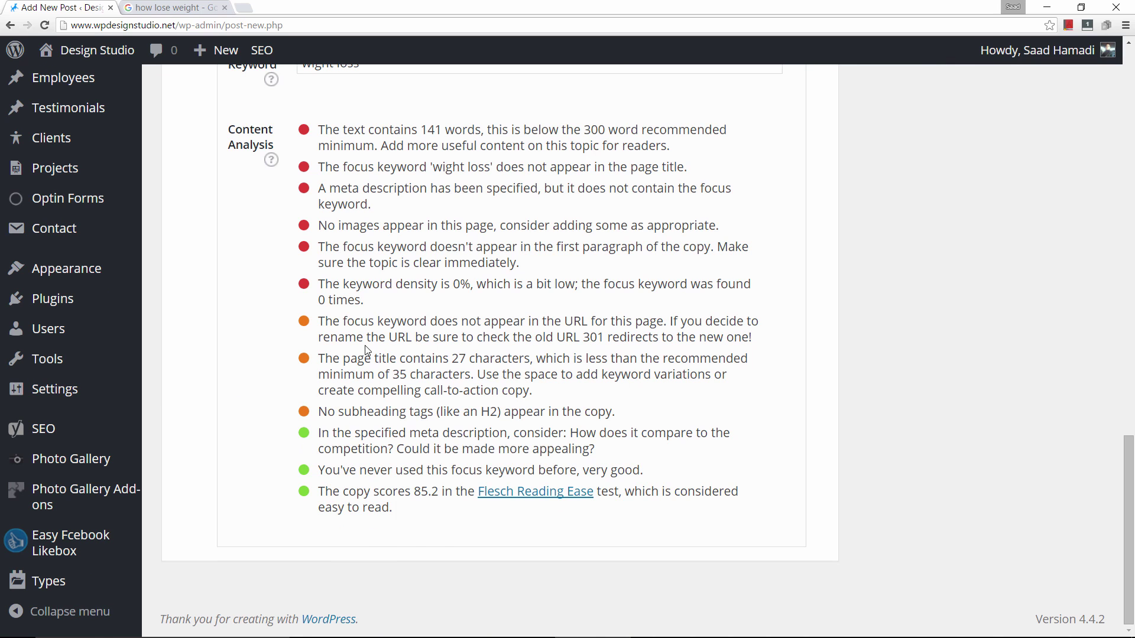
pyautogui.scroll(2, 366, 349)
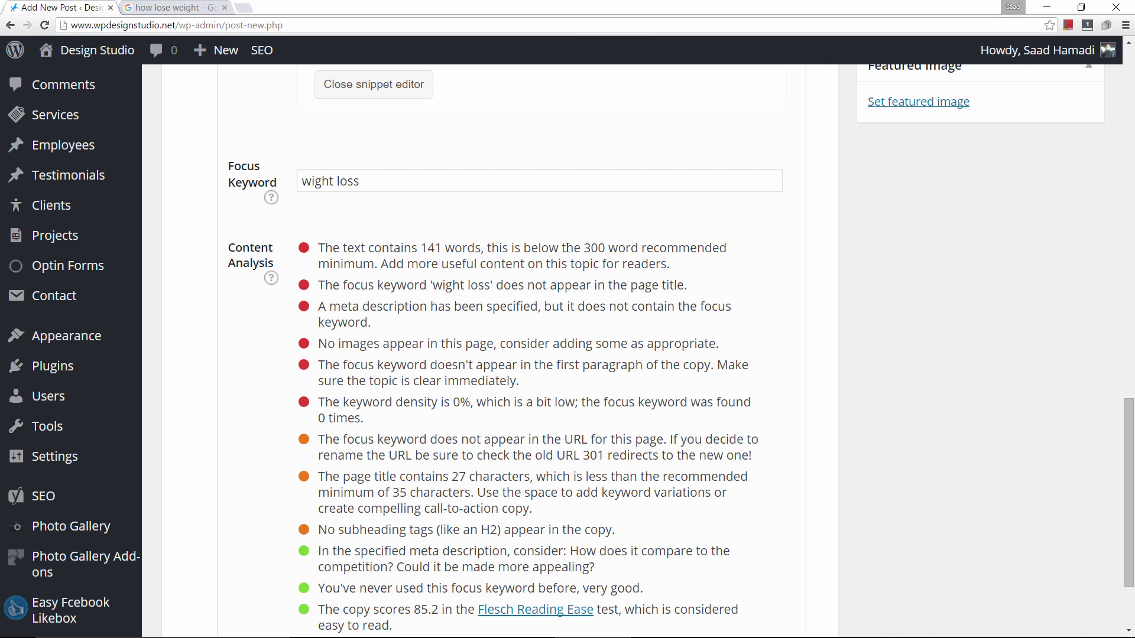
pyautogui.scroll(12, 492, 266)
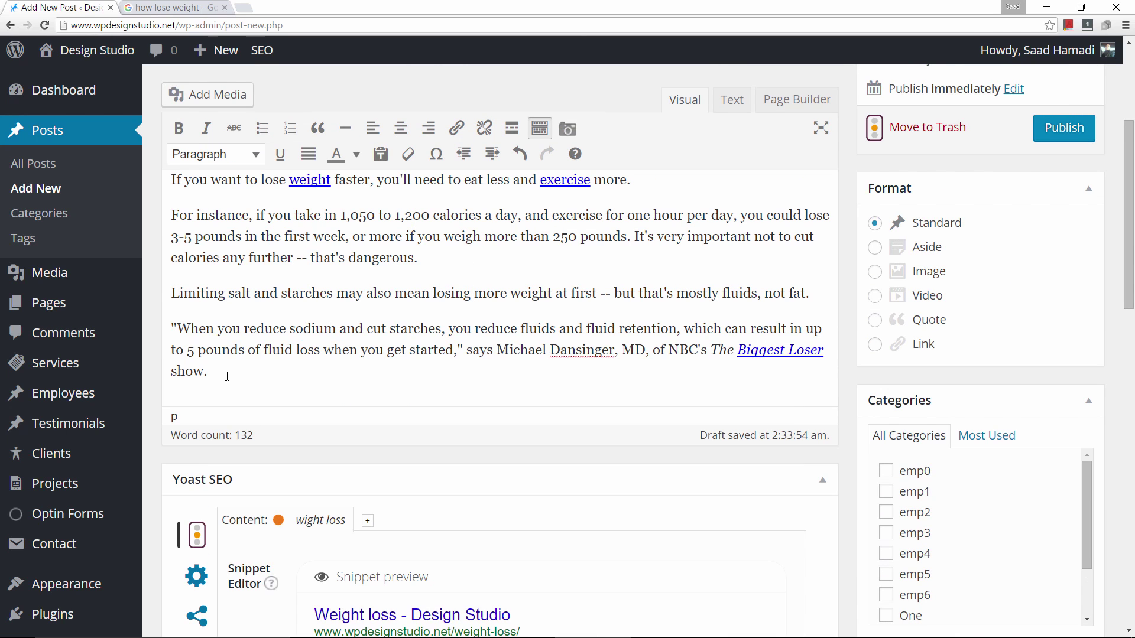
# Step: Copy the four paragraphs and paste them twice after the last one, growing the post to 360 words
pyautogui.moveTo(227, 377); pyautogui.dragTo(171, 177)
pyautogui.rightClick(245, 231)
pyautogui.click(282, 263)
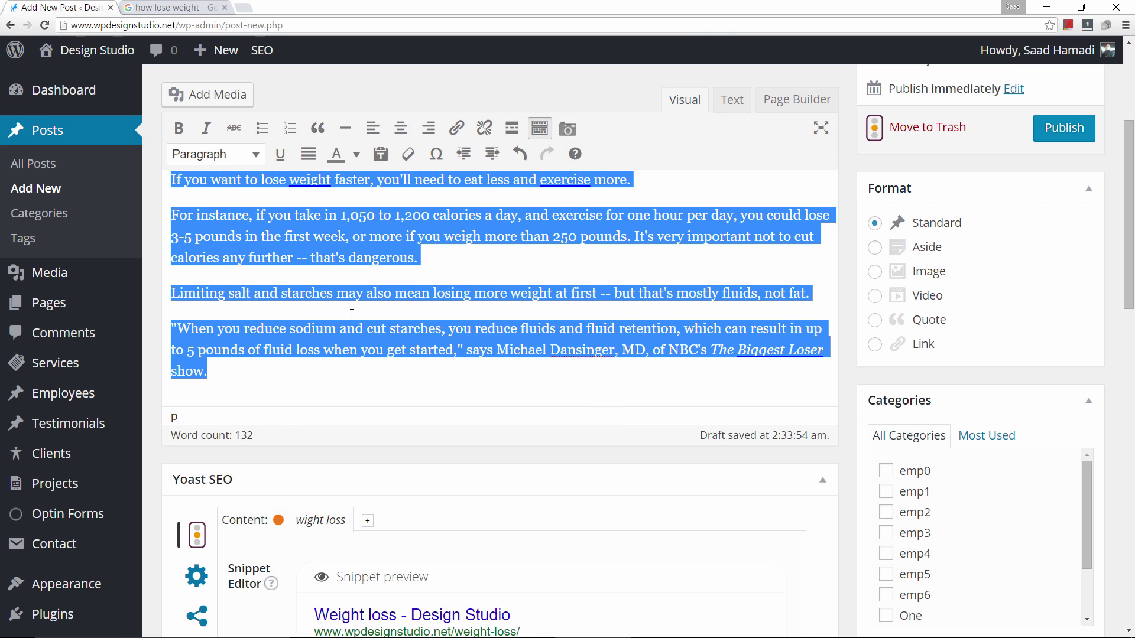
pyautogui.click(253, 377)
pyautogui.press('Return')
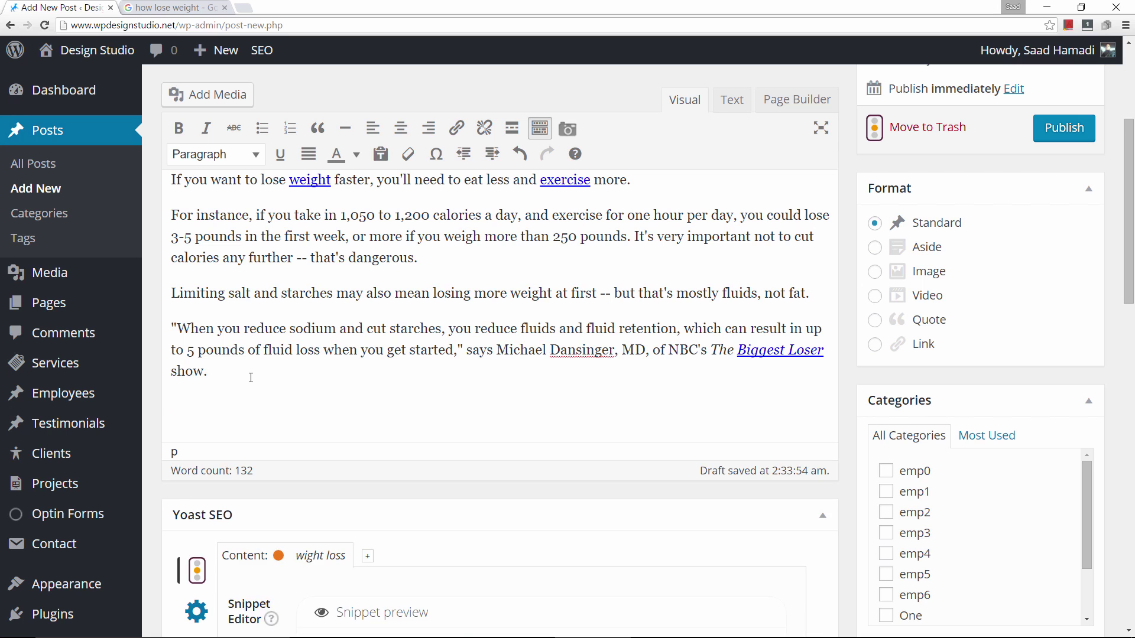
pyautogui.hotkey('ctrl', 'v')
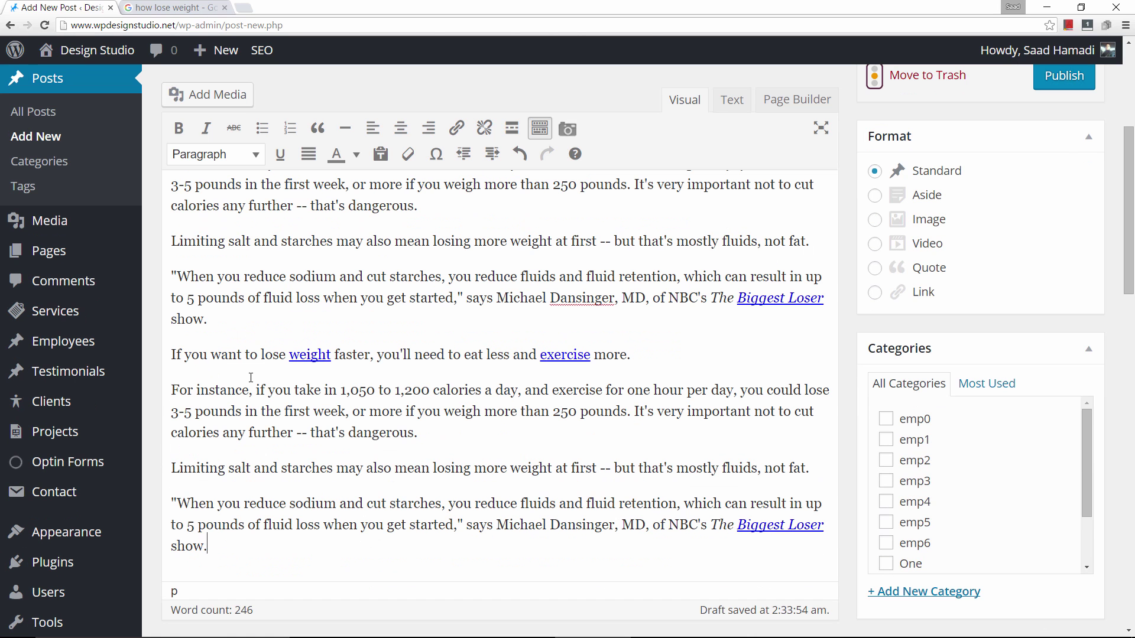
pyautogui.hotkey('ctrl', 'v')
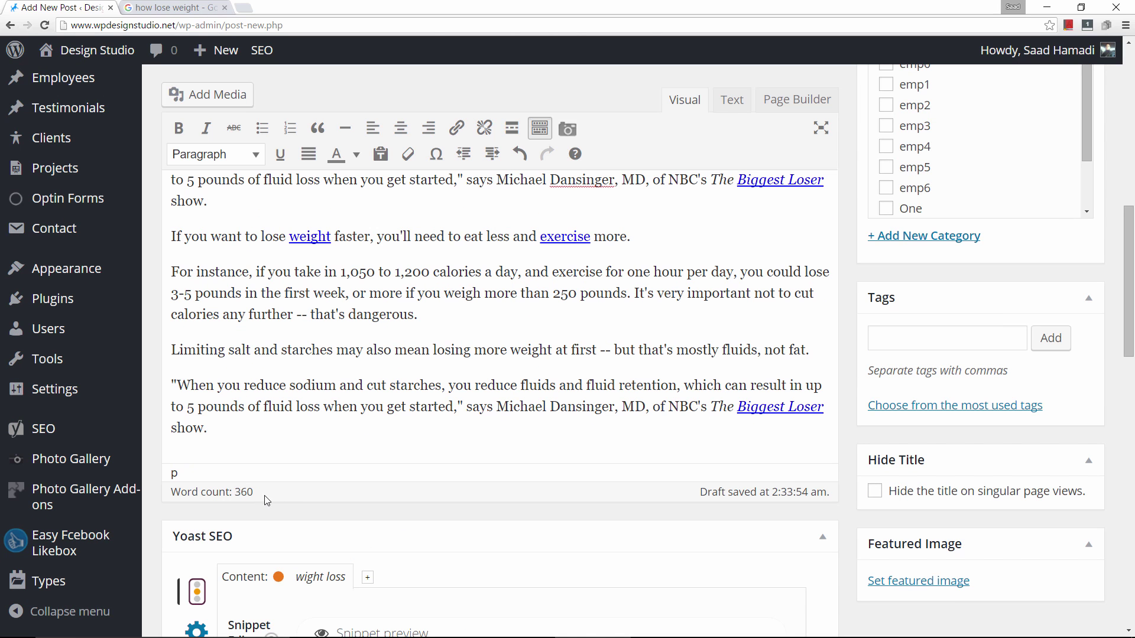
pyautogui.scroll(-5, 562, 455)
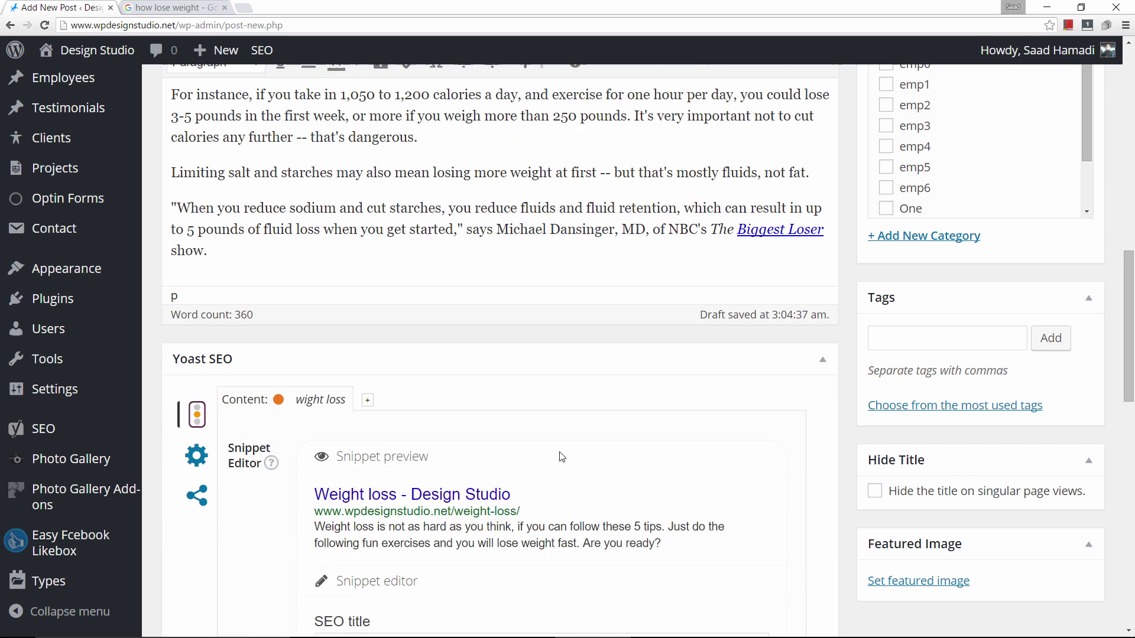
pyautogui.scroll(-8, 323, 434)
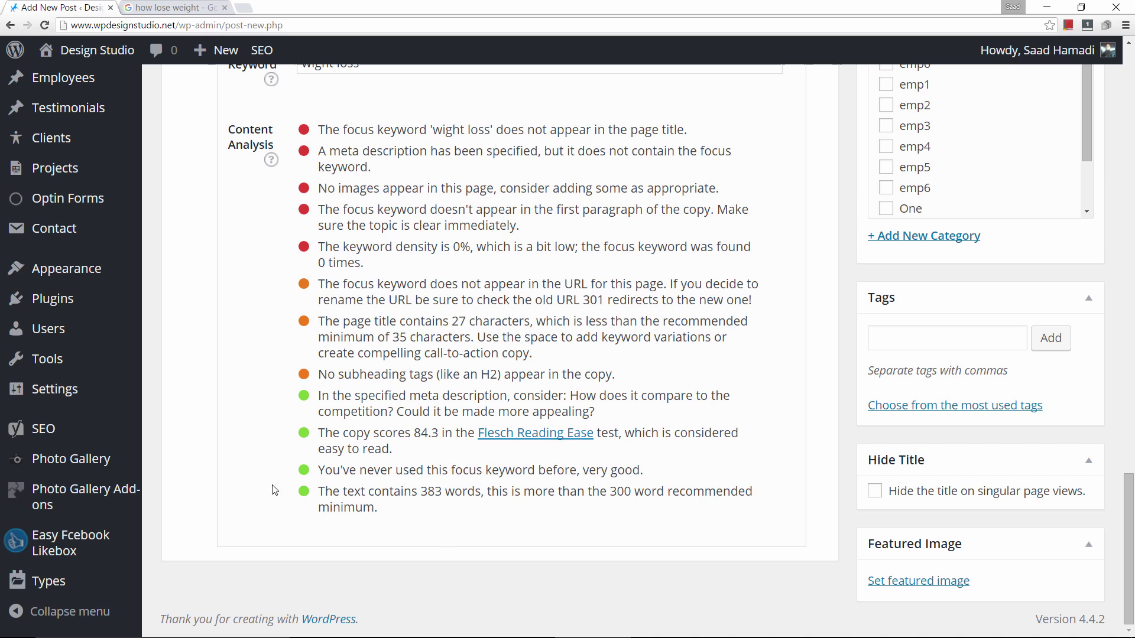
# Step: Fix the focus keyword from 'wight loss' to 'weight loss' by adding the missing 'e'
pyautogui.scroll(4, 362, 446)
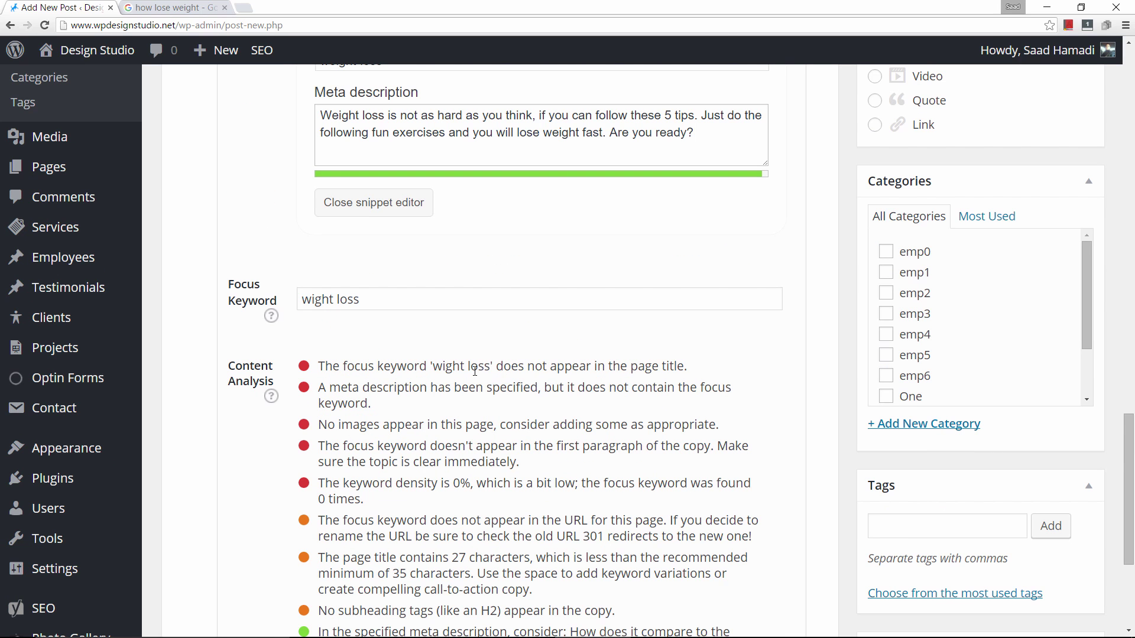
pyautogui.scroll(-2, 673, 382)
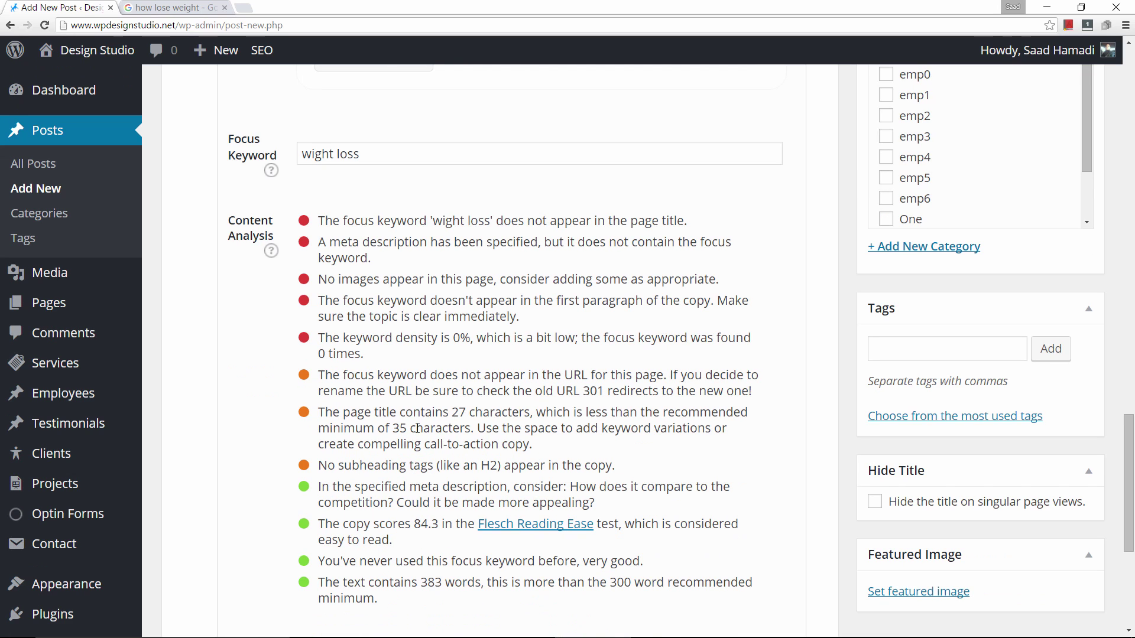
pyautogui.click(365, 145)
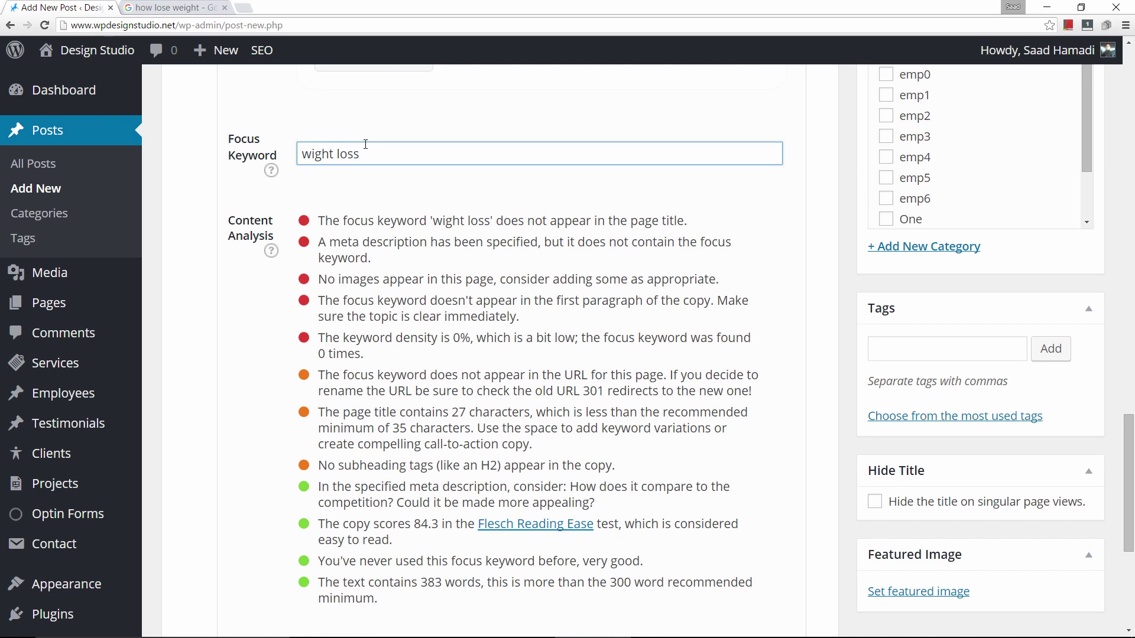
pyautogui.click(311, 155)
pyautogui.write('e')
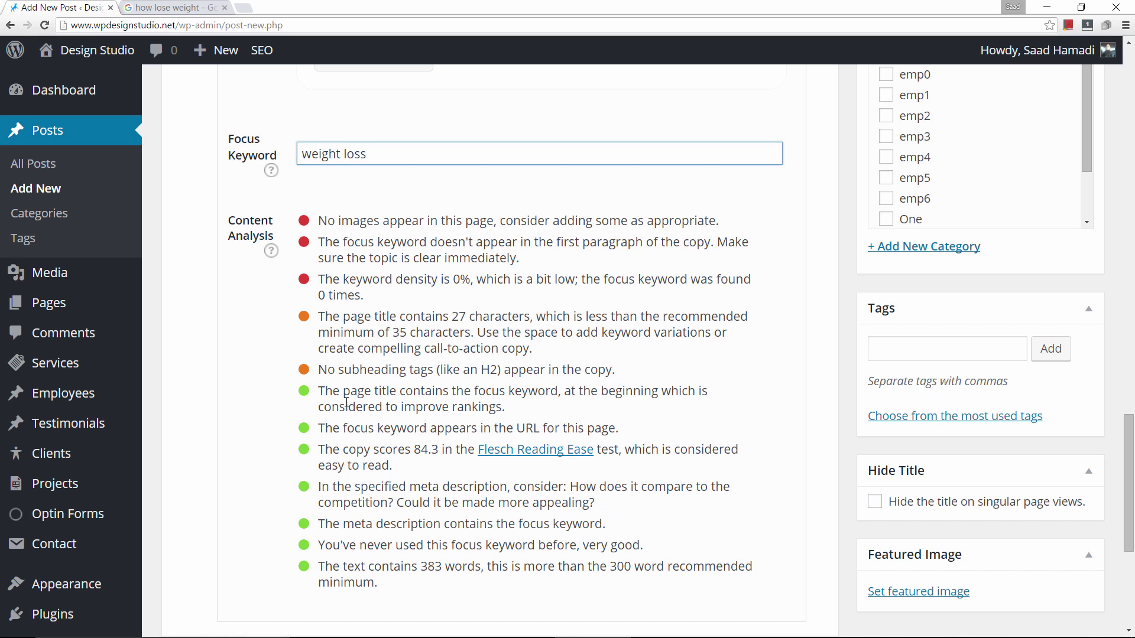
pyautogui.scroll(9, 347, 403)
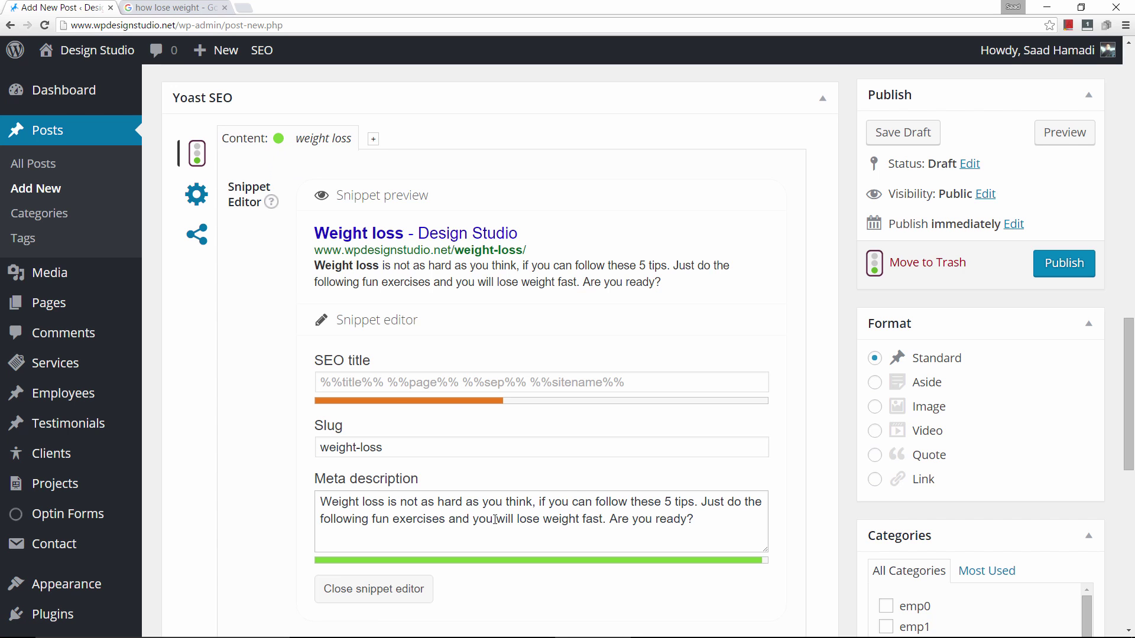
pyautogui.scroll(8, 438, 511)
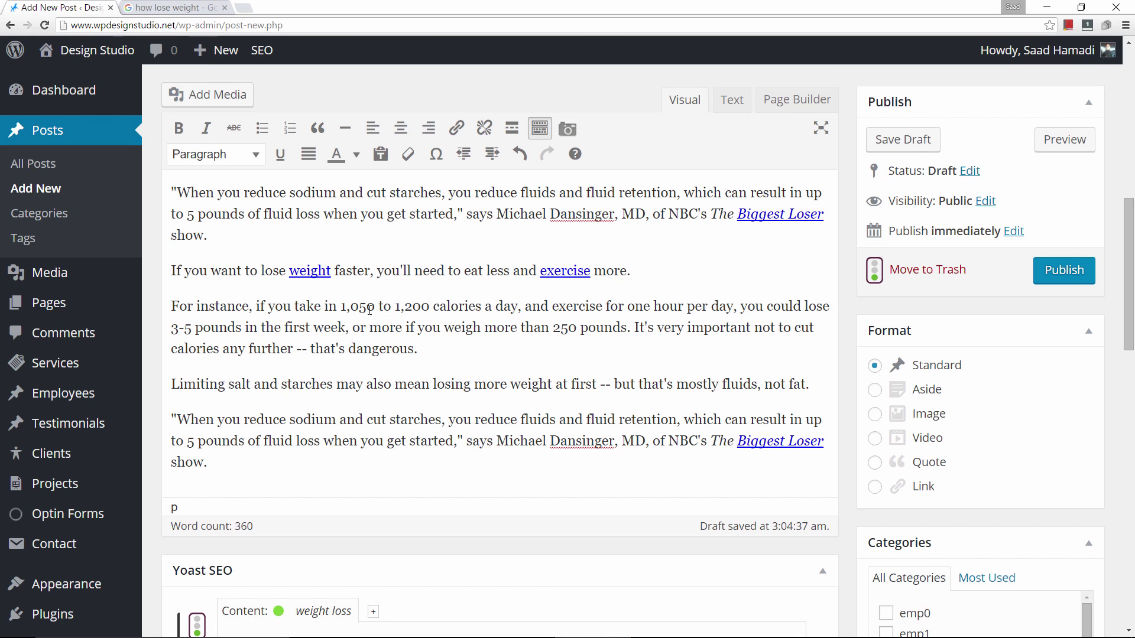
pyautogui.scroll(3, 408, 306)
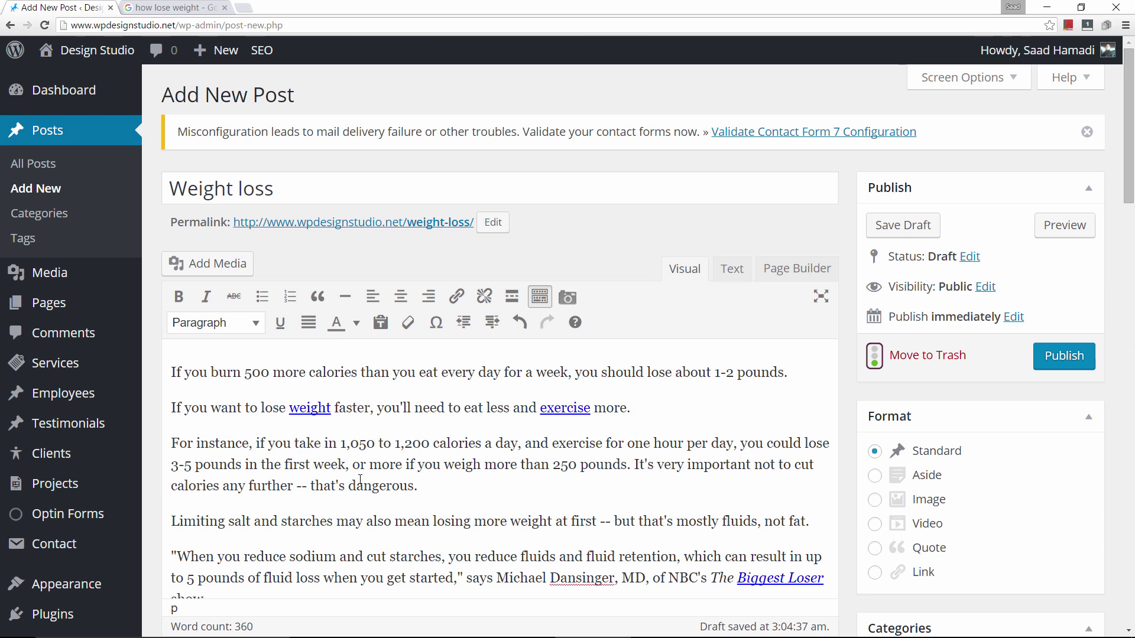
pyautogui.scroll(-1, 344, 425)
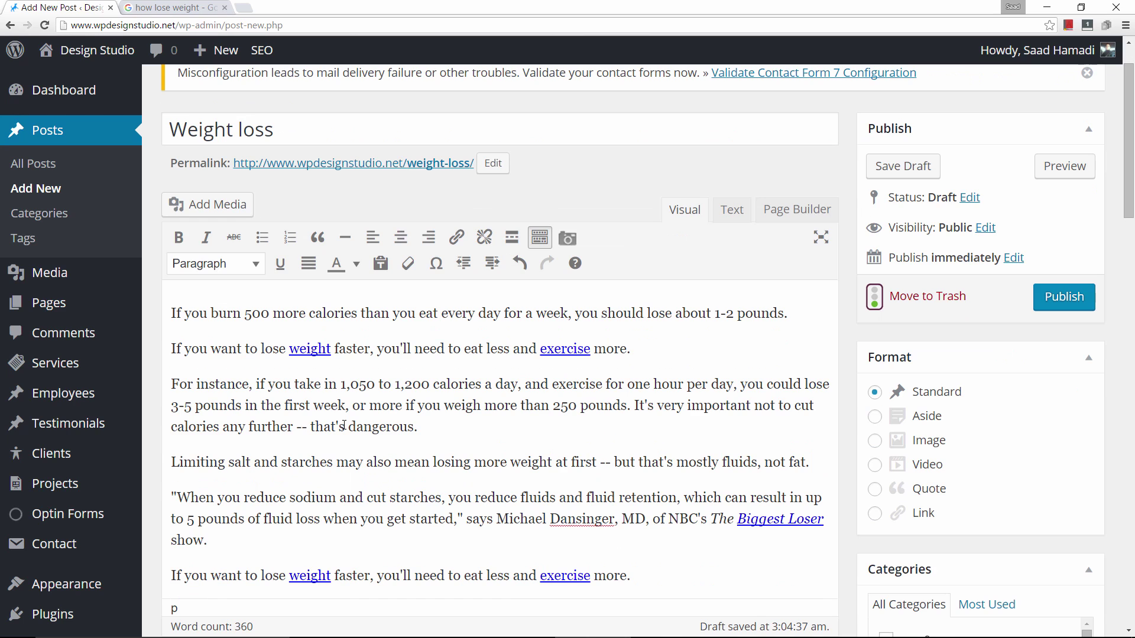
pyautogui.scroll(-10, 344, 426)
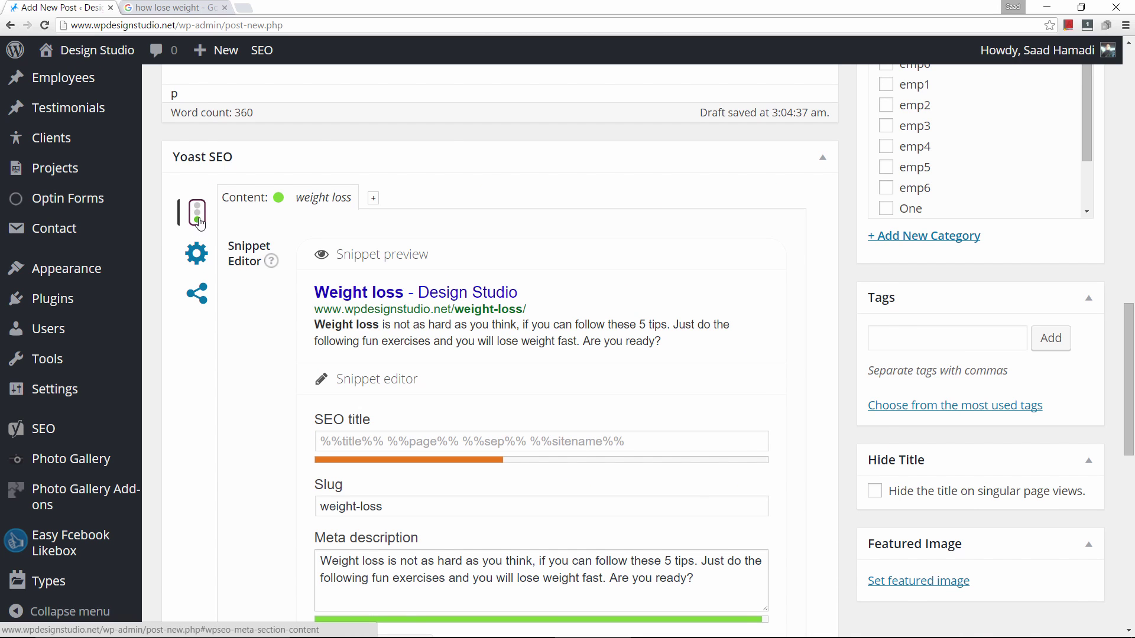
pyautogui.press('pageup')
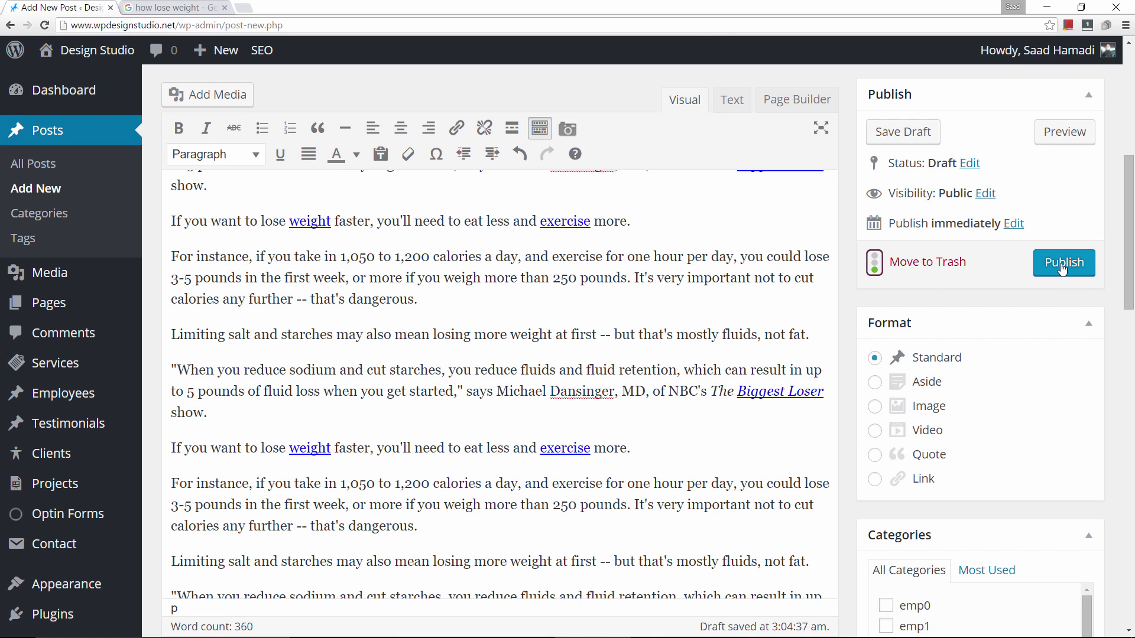
pyautogui.press('pagedown')
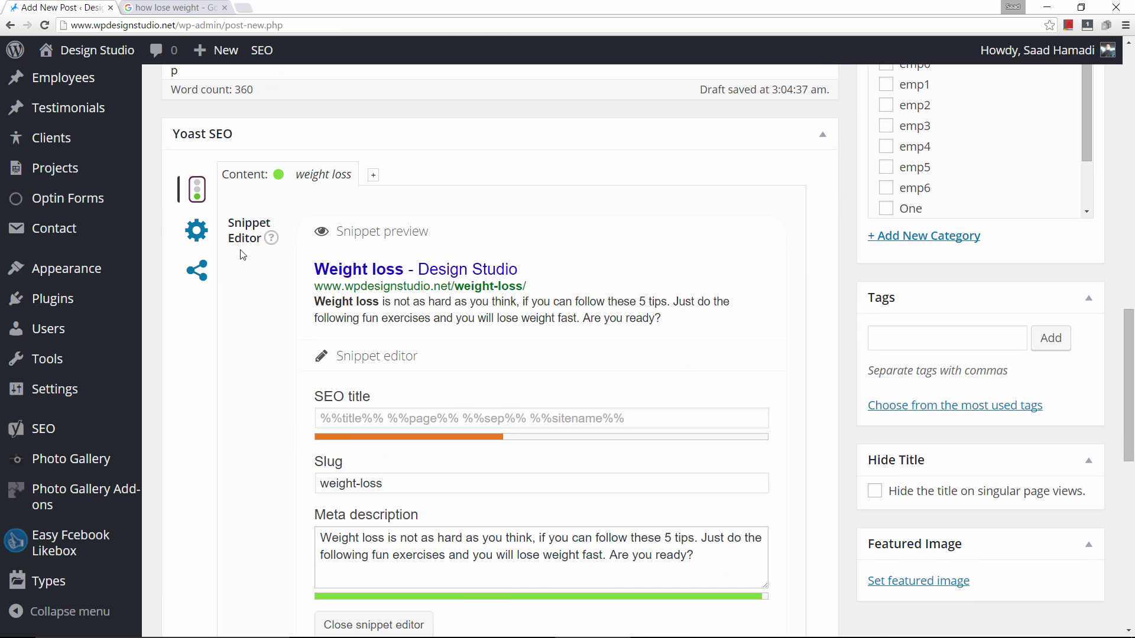
# Step: Show the Yoast Advanced and Social settings, checking Twitter and settling on the Facebook Title field
pyautogui.click(202, 234)
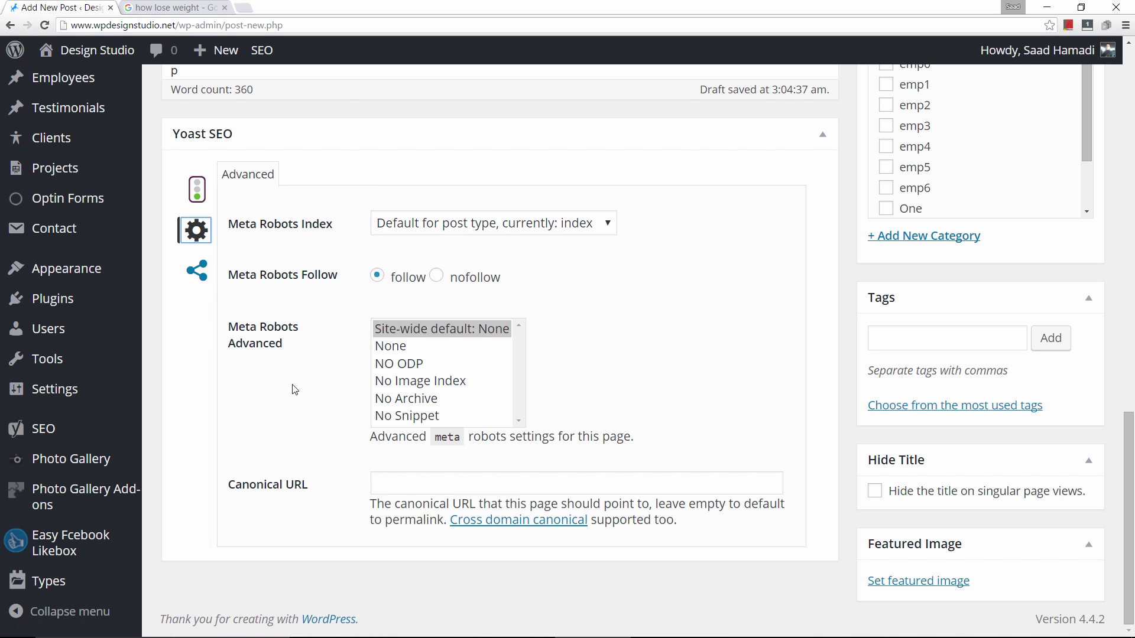
pyautogui.click(202, 278)
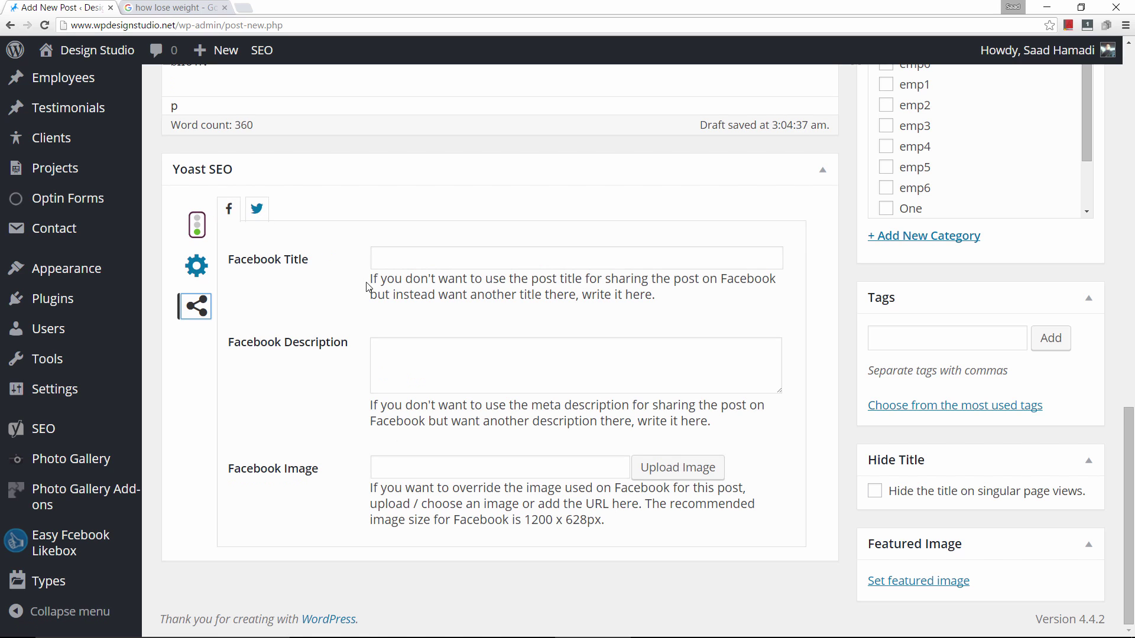
pyautogui.click(256, 210)
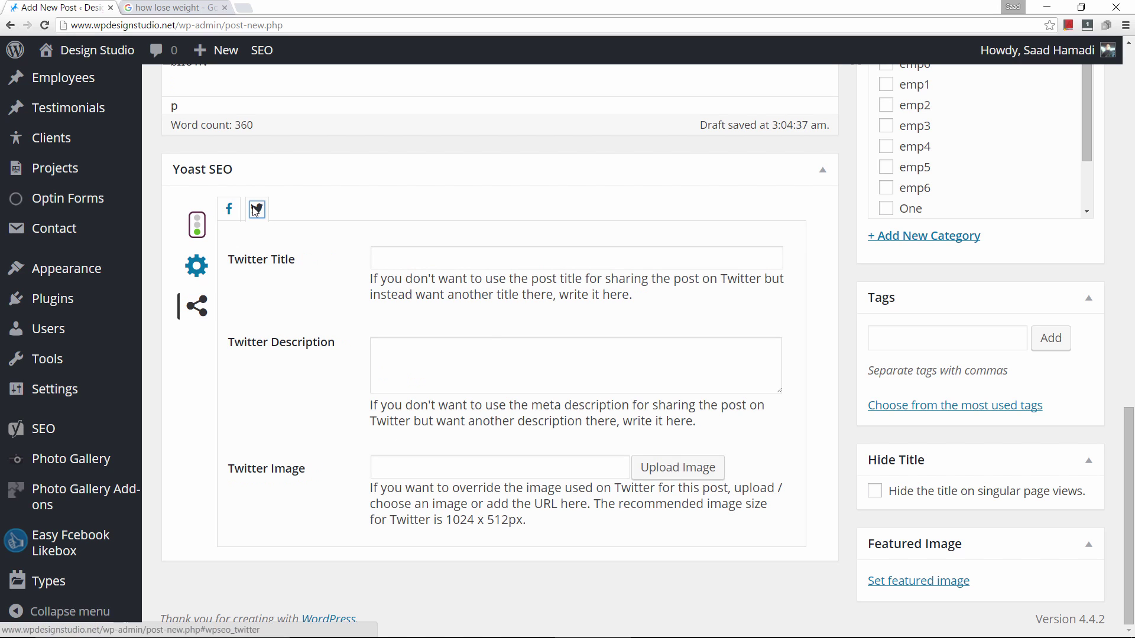
pyautogui.click(229, 210)
pyautogui.click(256, 210)
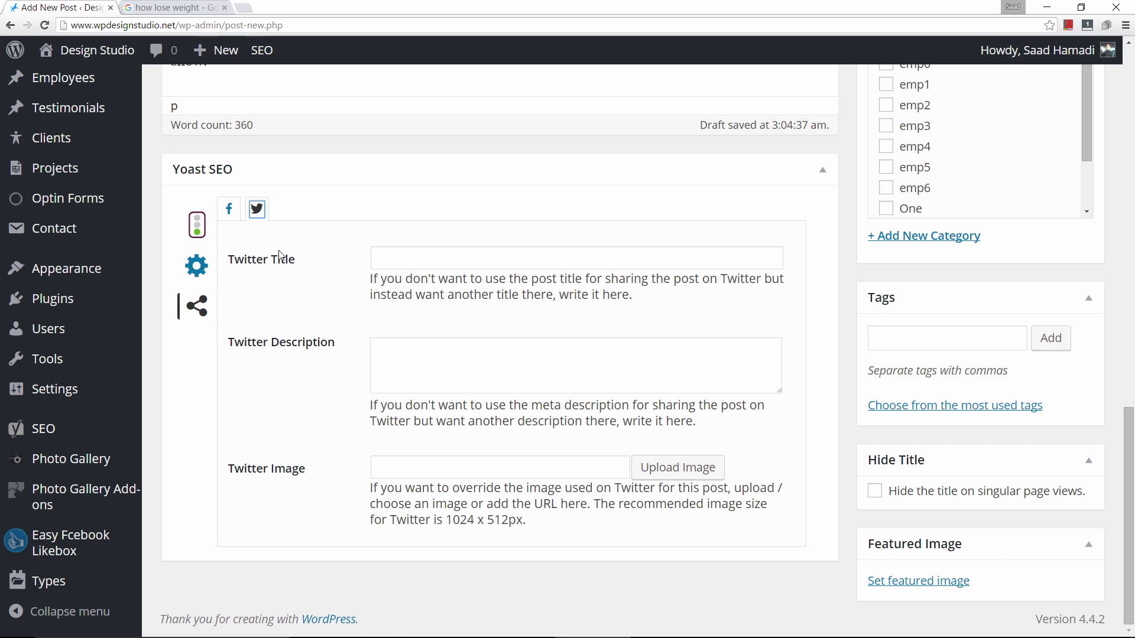
pyautogui.click(230, 213)
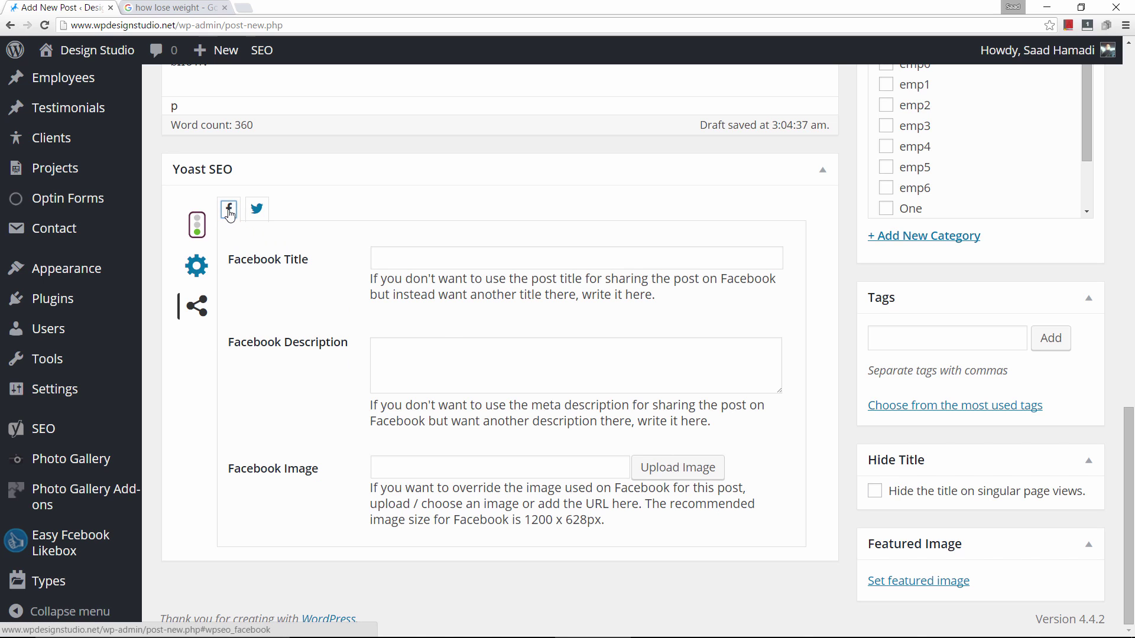
pyautogui.click(430, 259)
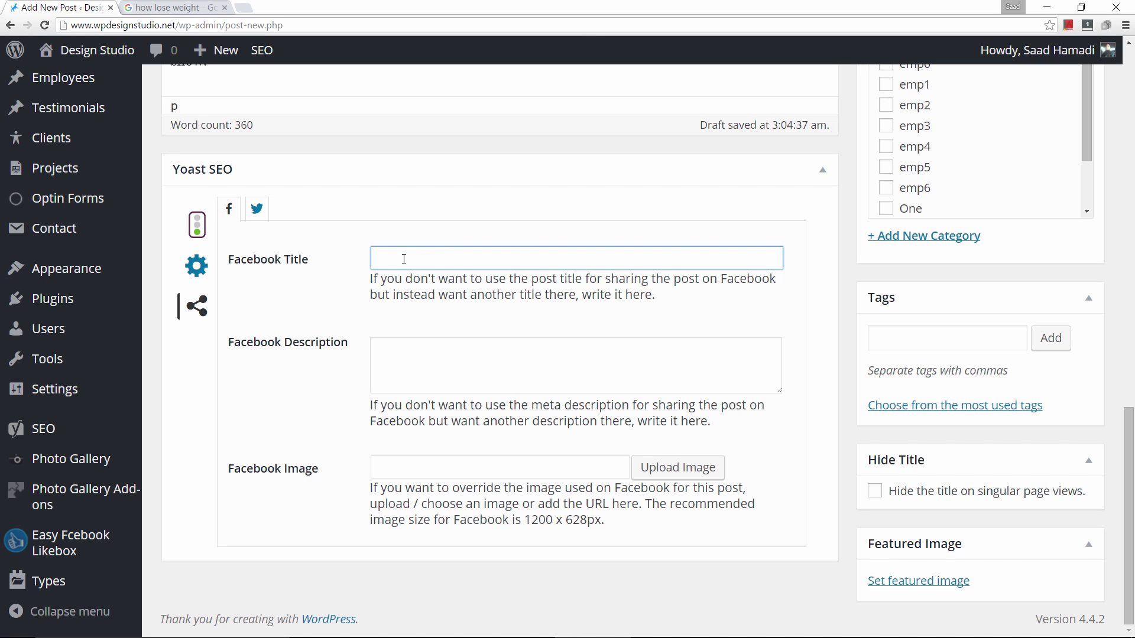
# Step: Paste 'Weight loss' as the Facebook Title and the meta description as the Facebook Description
pyautogui.click(407, 447)
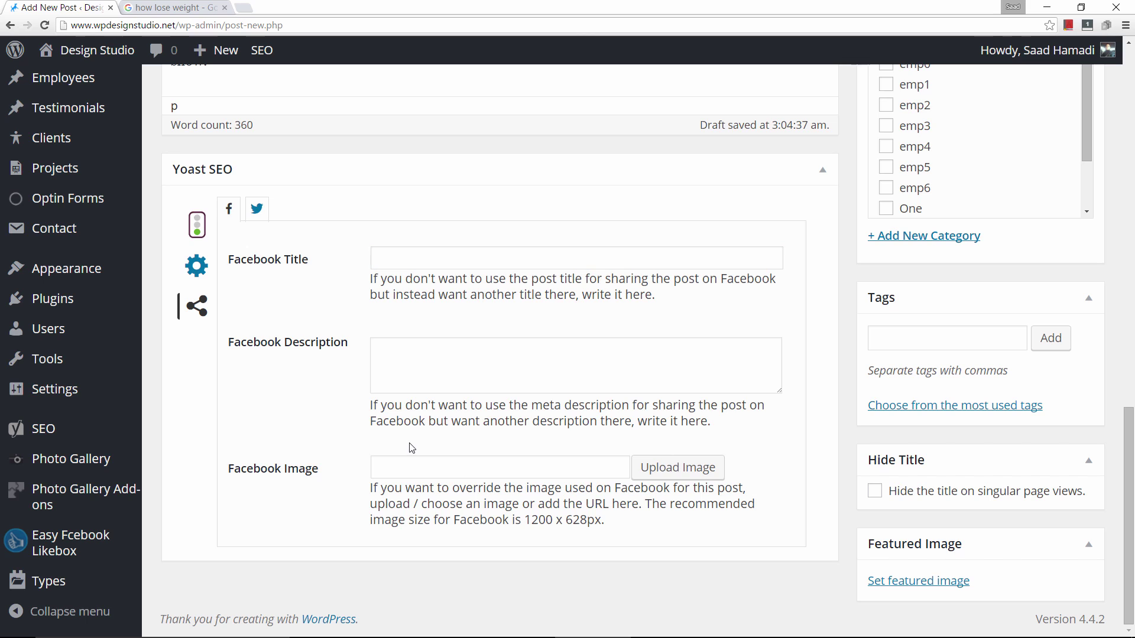
pyautogui.click(418, 253)
pyautogui.rightClick(418, 253)
pyautogui.click(458, 331)
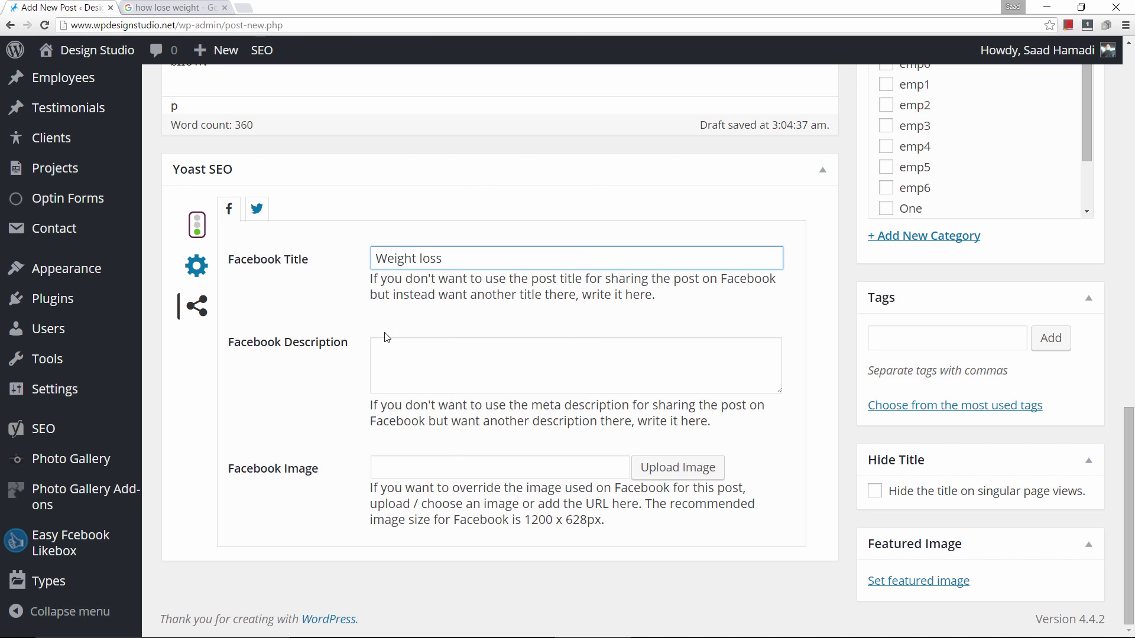
pyautogui.click(410, 357)
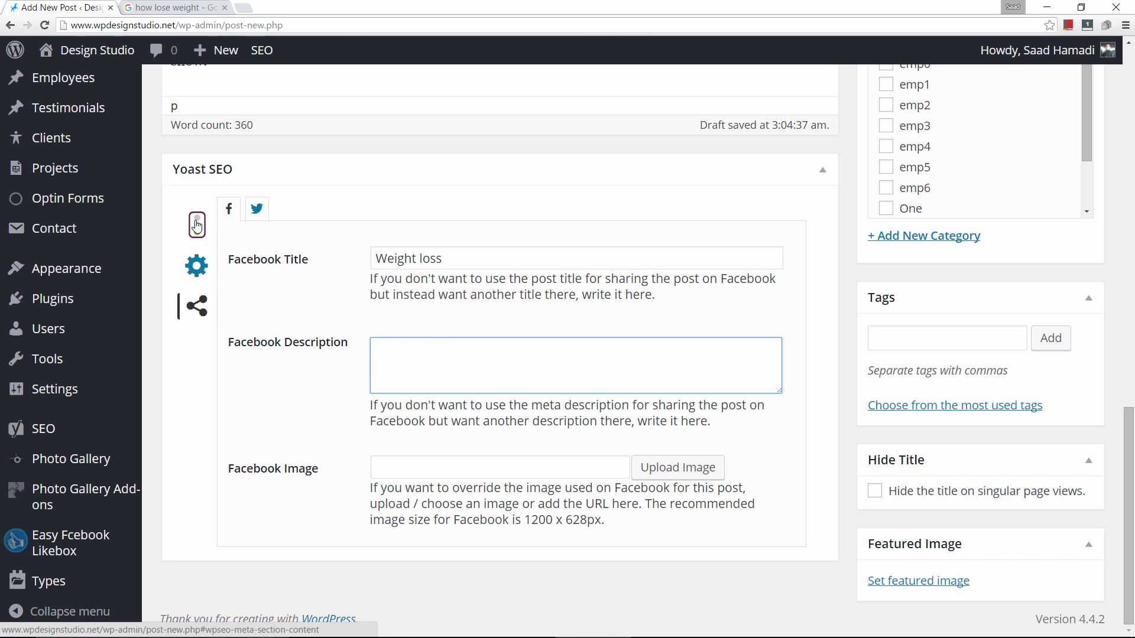
pyautogui.write('Weight loss is not as hard as you think, if you can follow these 5 tips. Just do the following fun exercises and you will lose weight fast. Are you ready?')
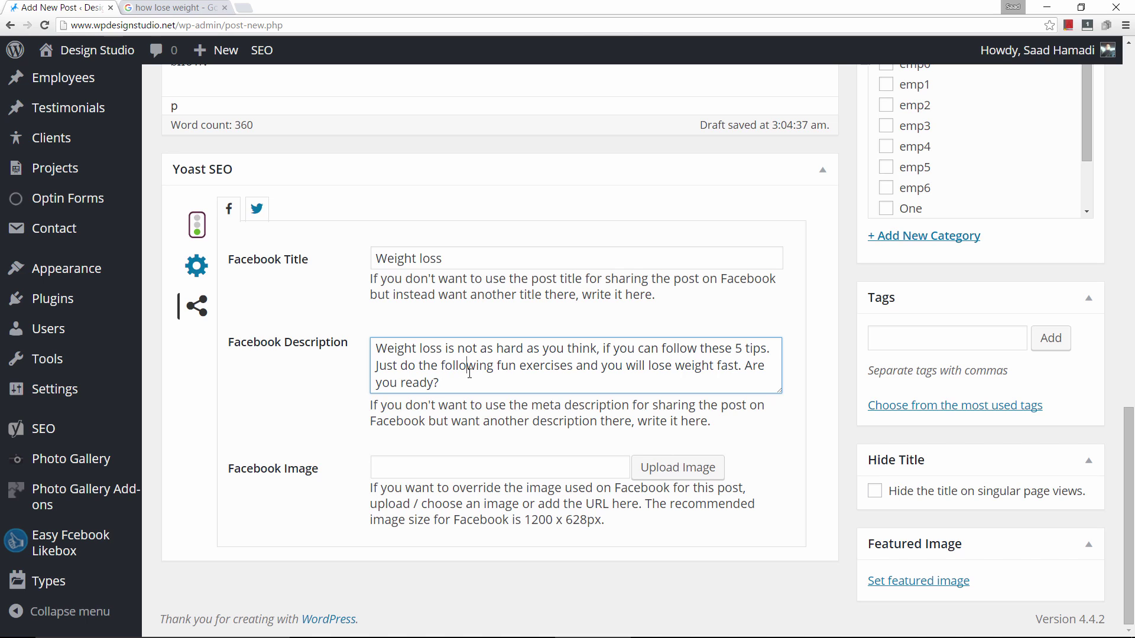
pyautogui.click(464, 464)
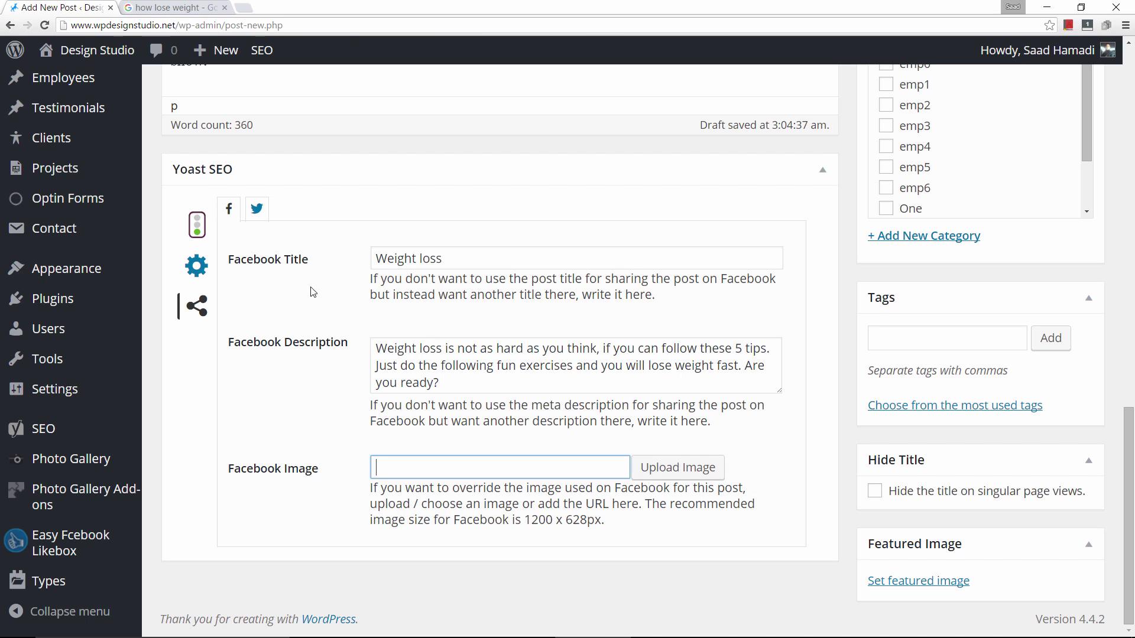
# Step: Review the Twitter title, description and image fields, then publish the Weight loss post
pyautogui.click(256, 210)
pyautogui.click(494, 384)
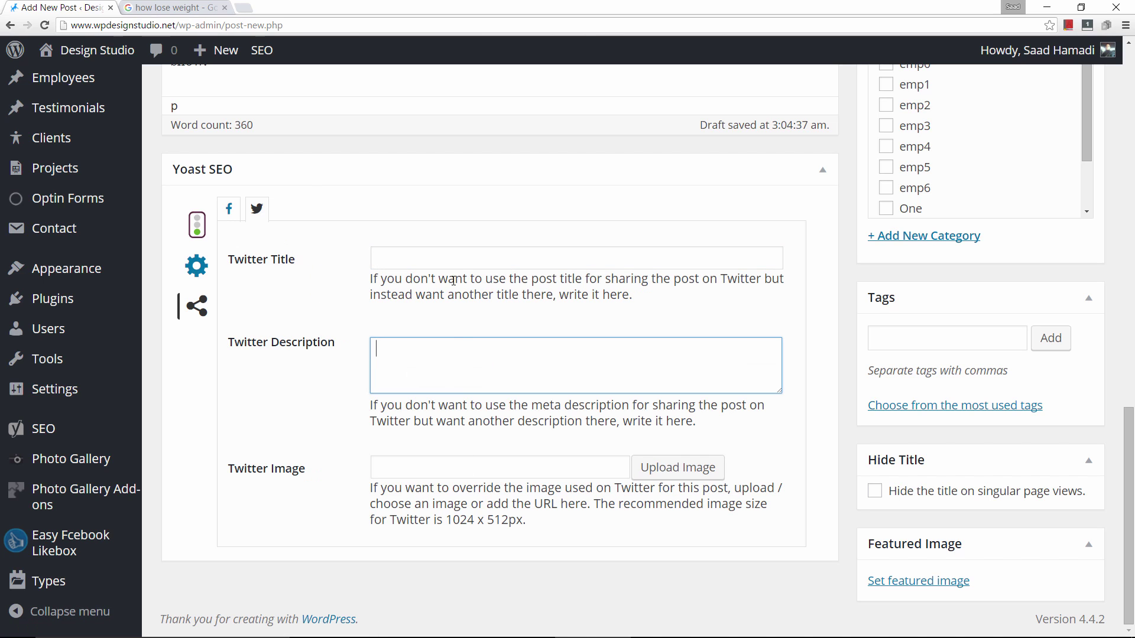
pyautogui.click(458, 258)
pyautogui.click(416, 465)
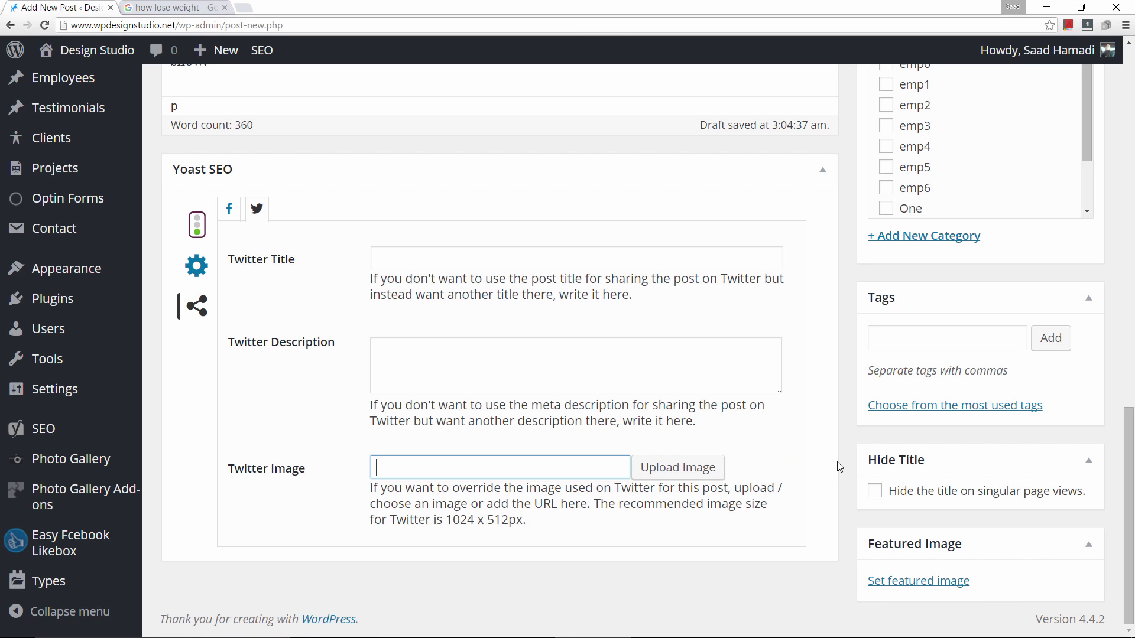
pyautogui.scroll(8, 785, 486)
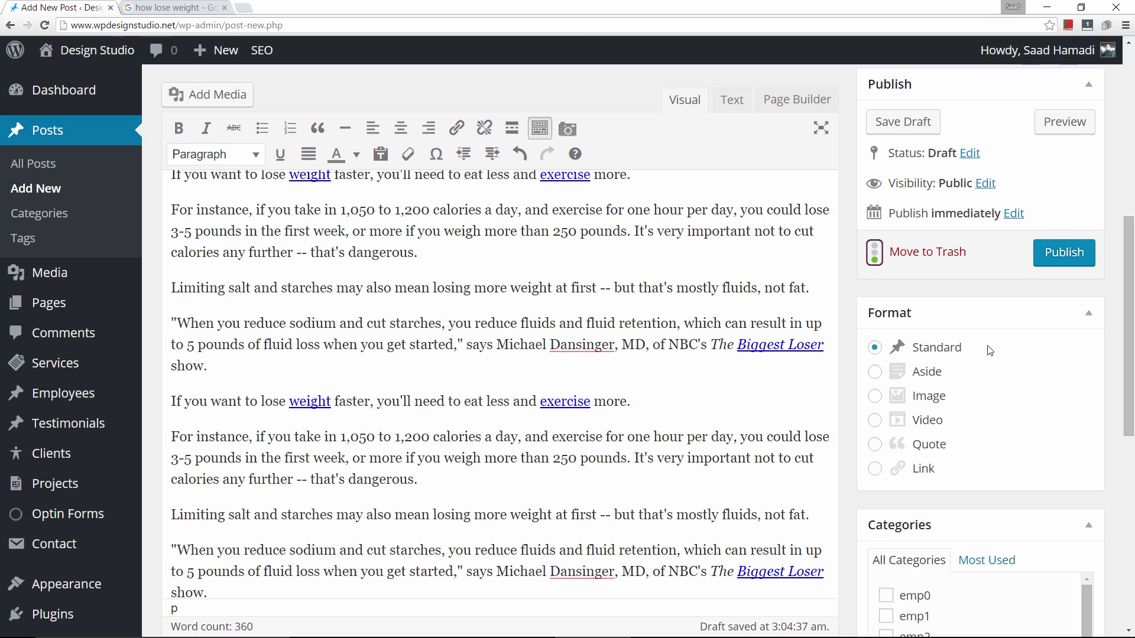
pyautogui.click(1055, 260)
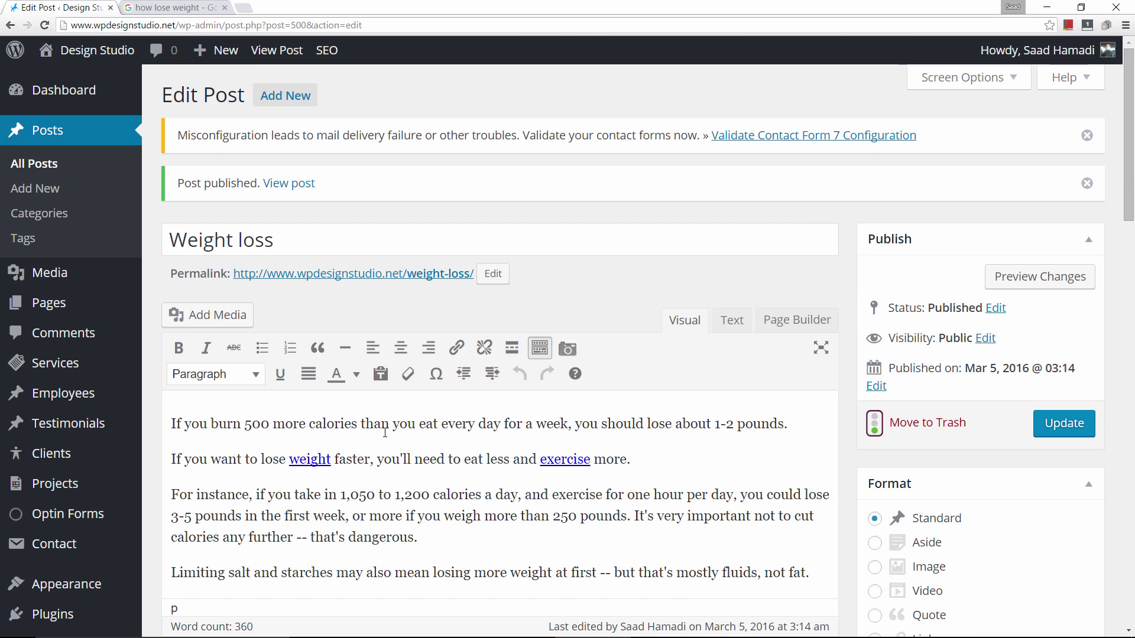